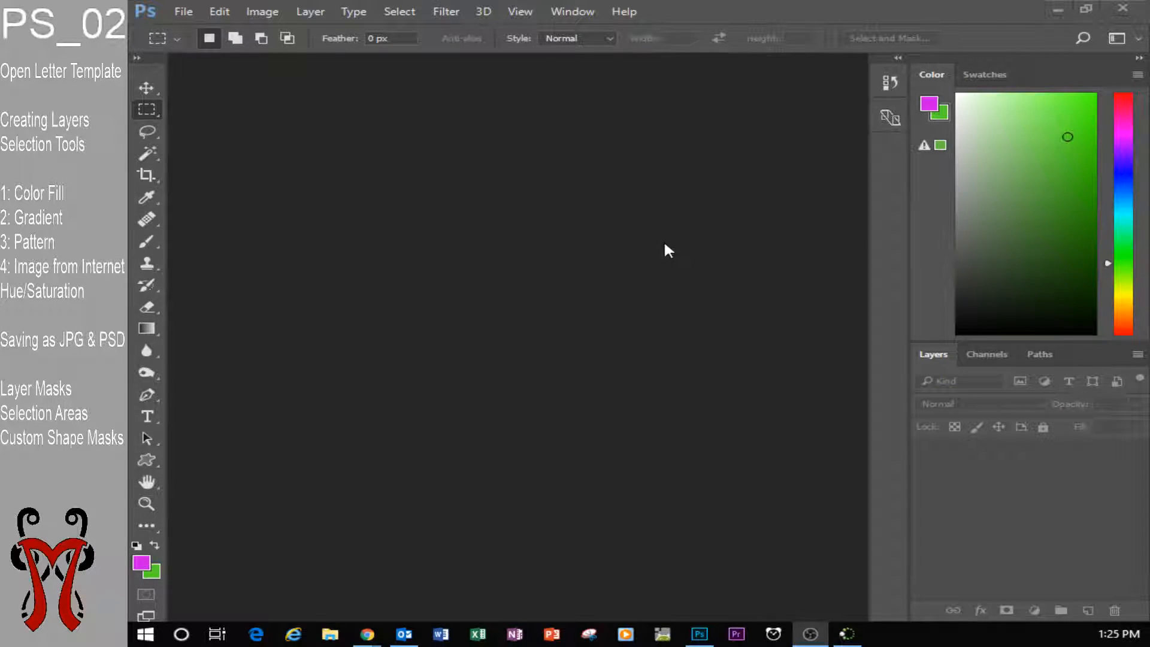
# Reset the workspace to the default Essentials layout
pyautogui.click(581, 10)
pyautogui.moveTo(655, 45)
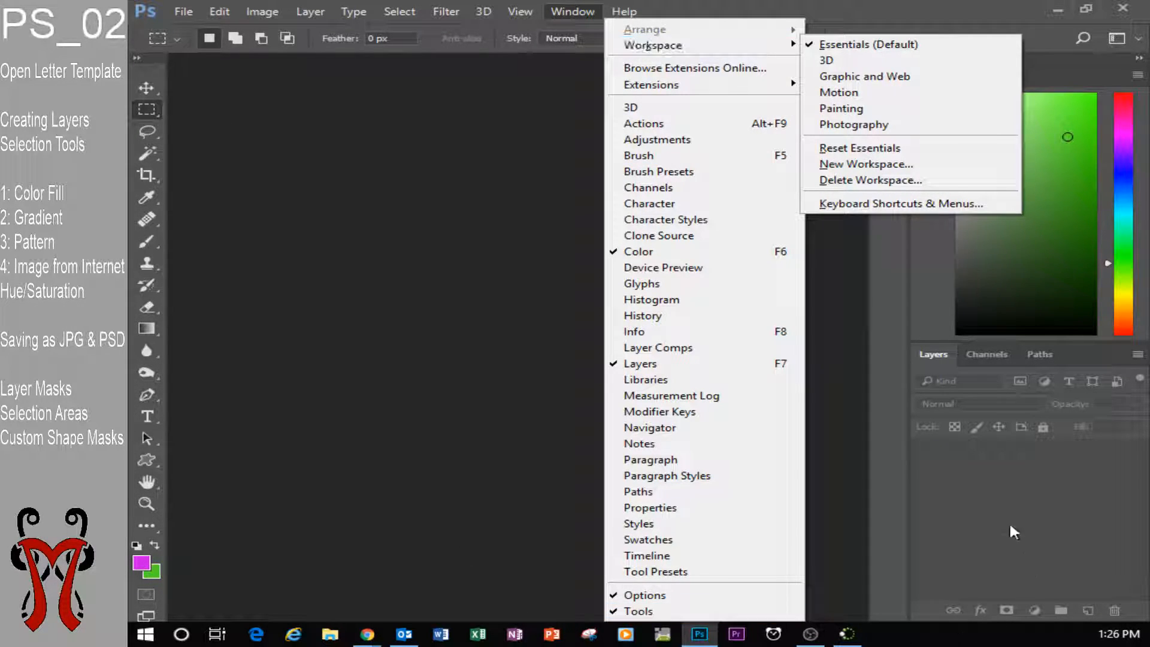
pyautogui.click(891, 150)
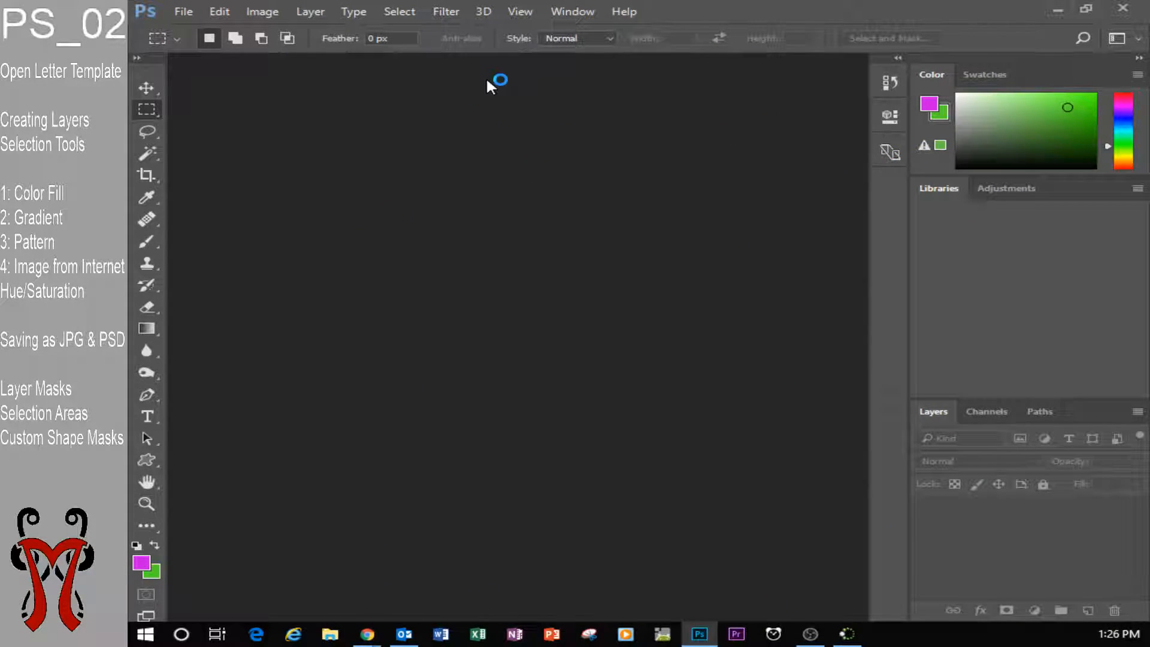
# Open the recently used document PS00 Template.psd
pyautogui.click(177, 10)
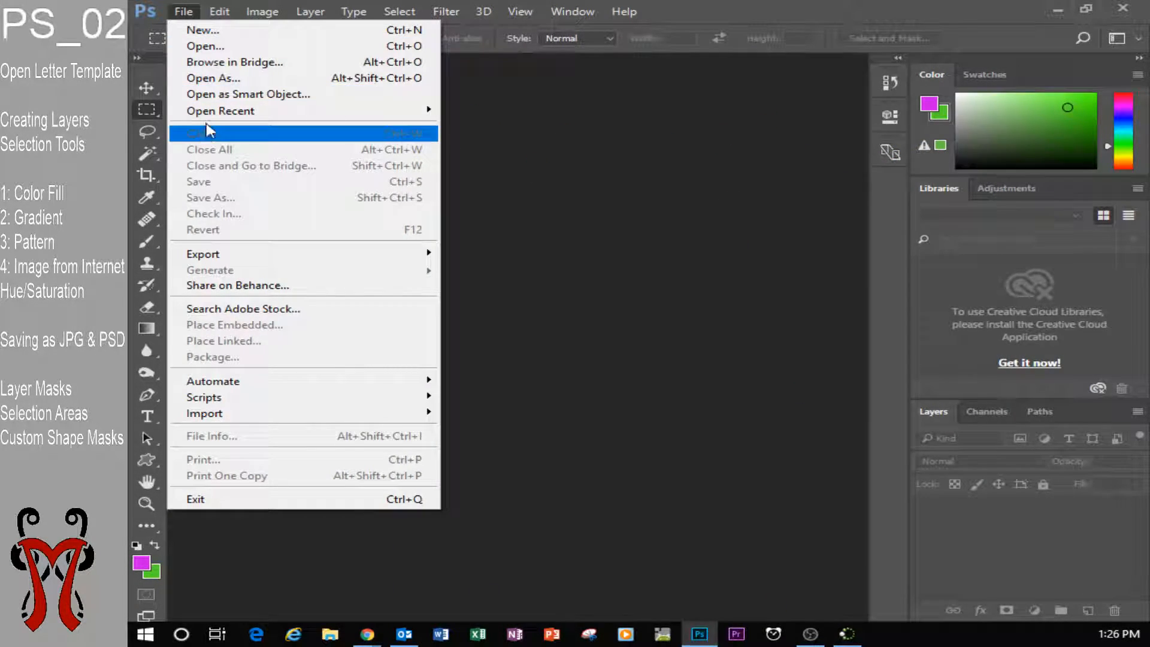
pyautogui.moveTo(208, 113)
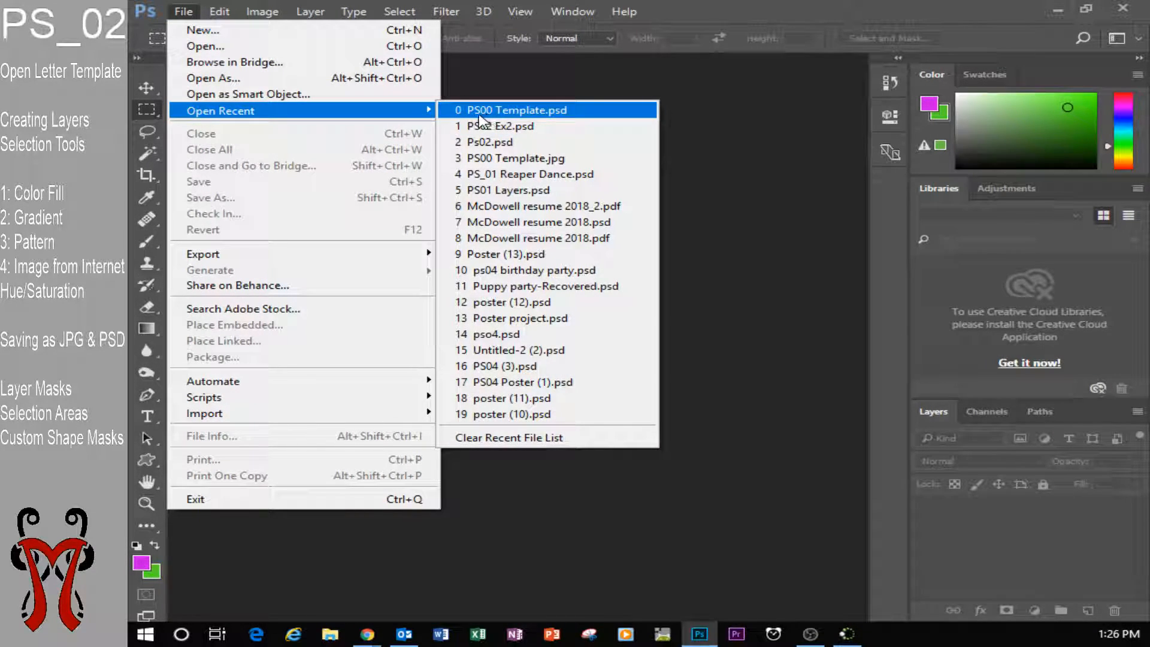
pyautogui.click(519, 111)
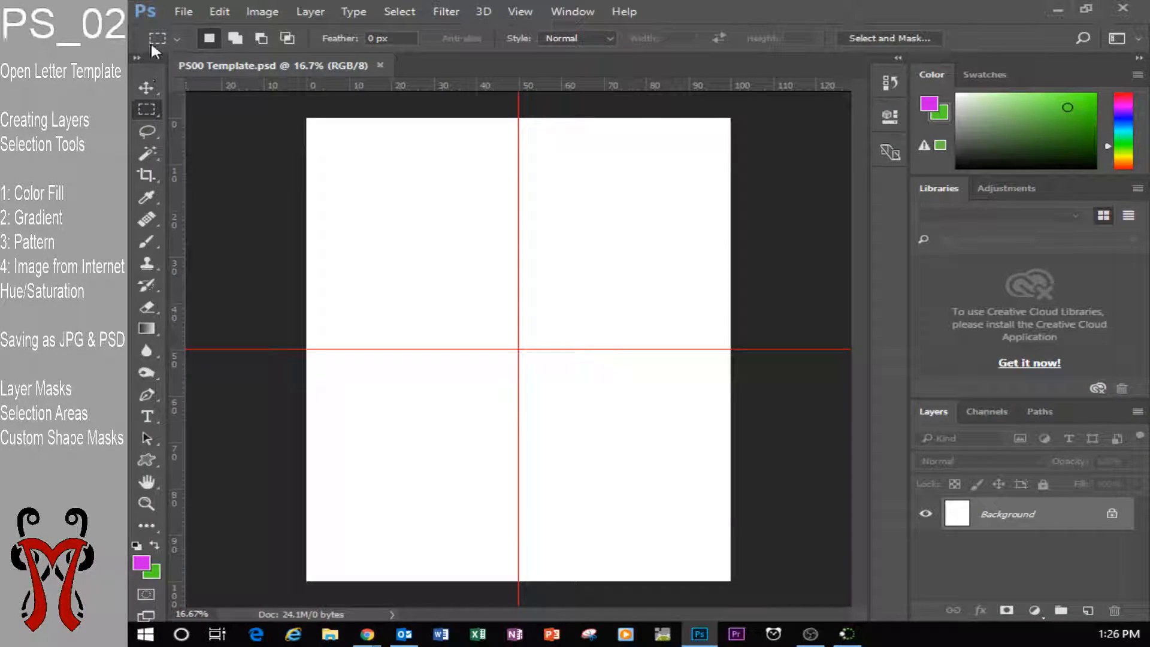
# Select the page's upper-left quadrant with the Rectangular Marquee tool and deselect it again
pyautogui.rightClick(150, 107)
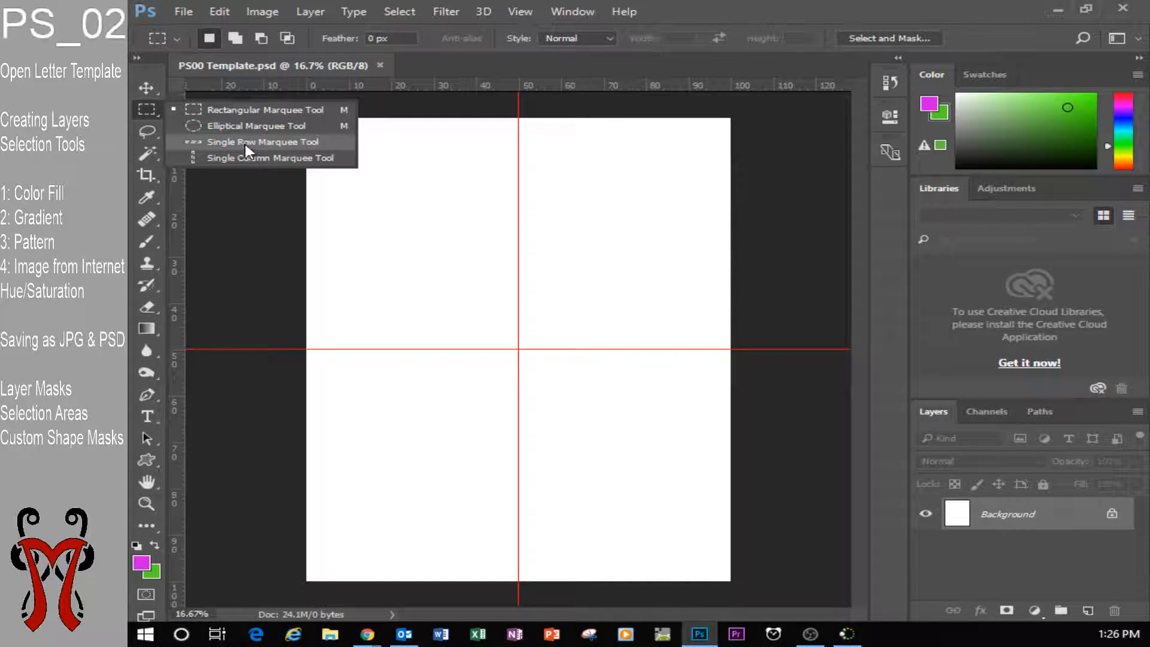
pyautogui.click(223, 113)
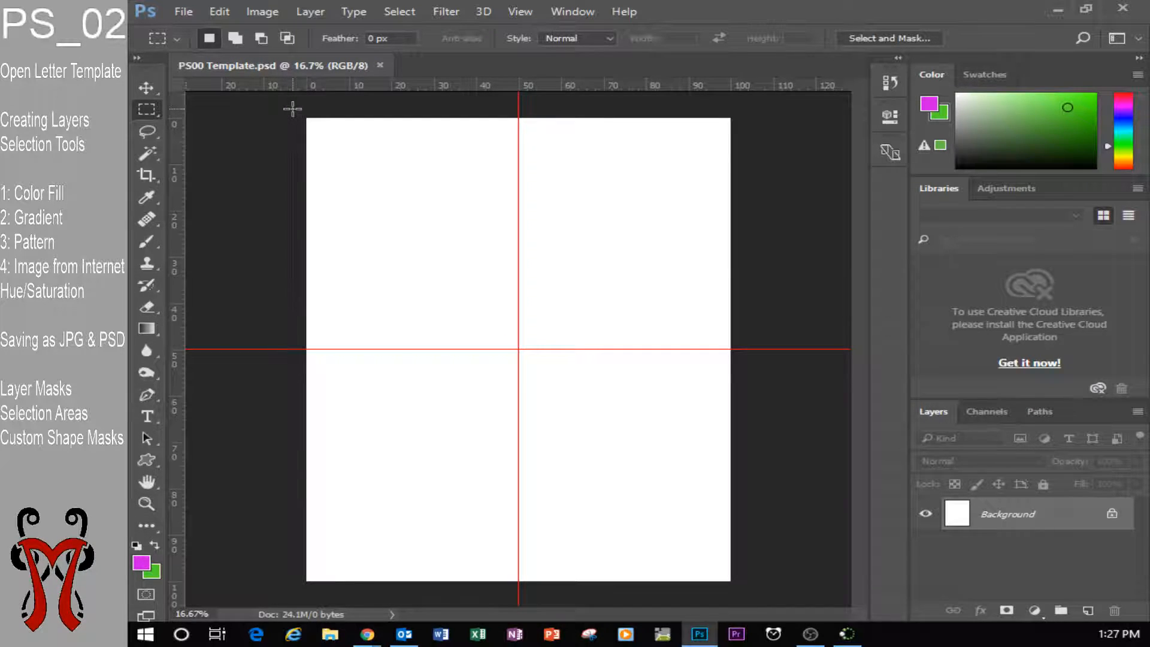
pyautogui.moveTo(306, 119); pyautogui.dragTo(518, 349)
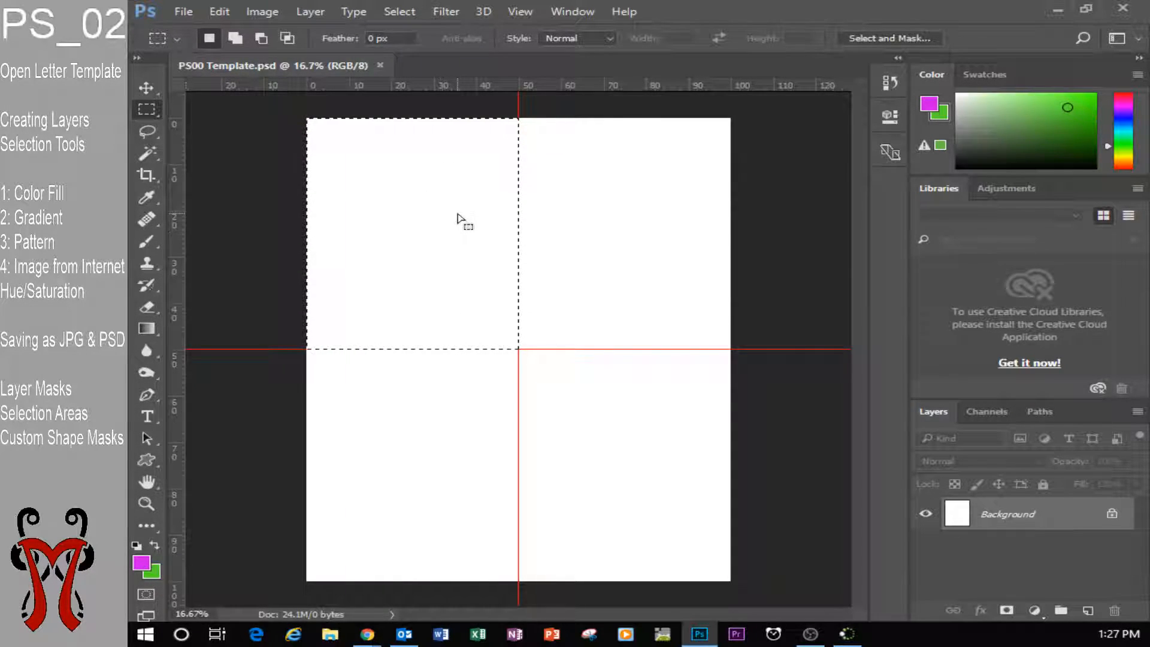
pyautogui.rightClick(427, 150)
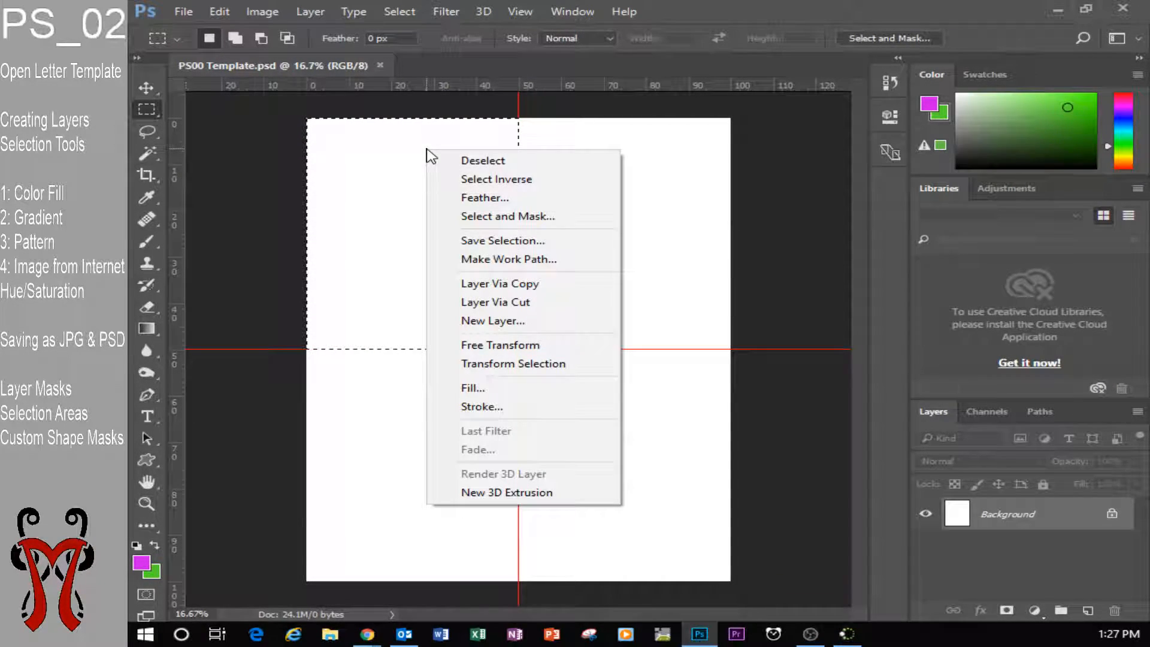
pyautogui.click(496, 162)
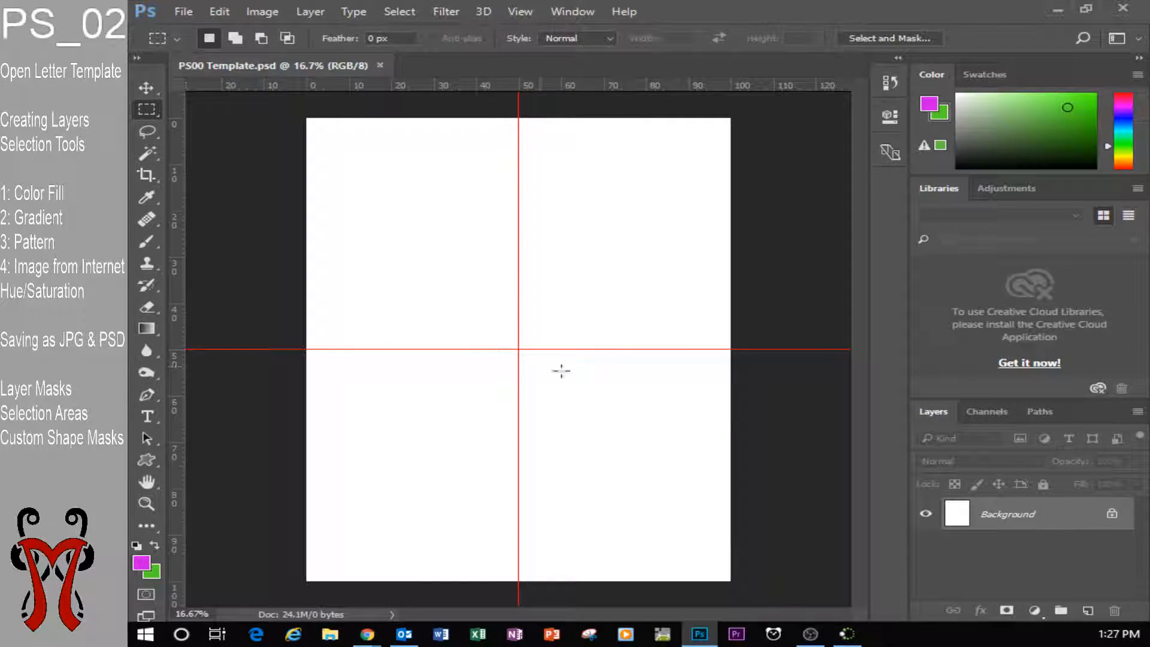
# Marquee-select the upper-left quadrant along the guides, then invert the selection and invert it back
pyautogui.moveTo(307, 118); pyautogui.dragTo(519, 349)
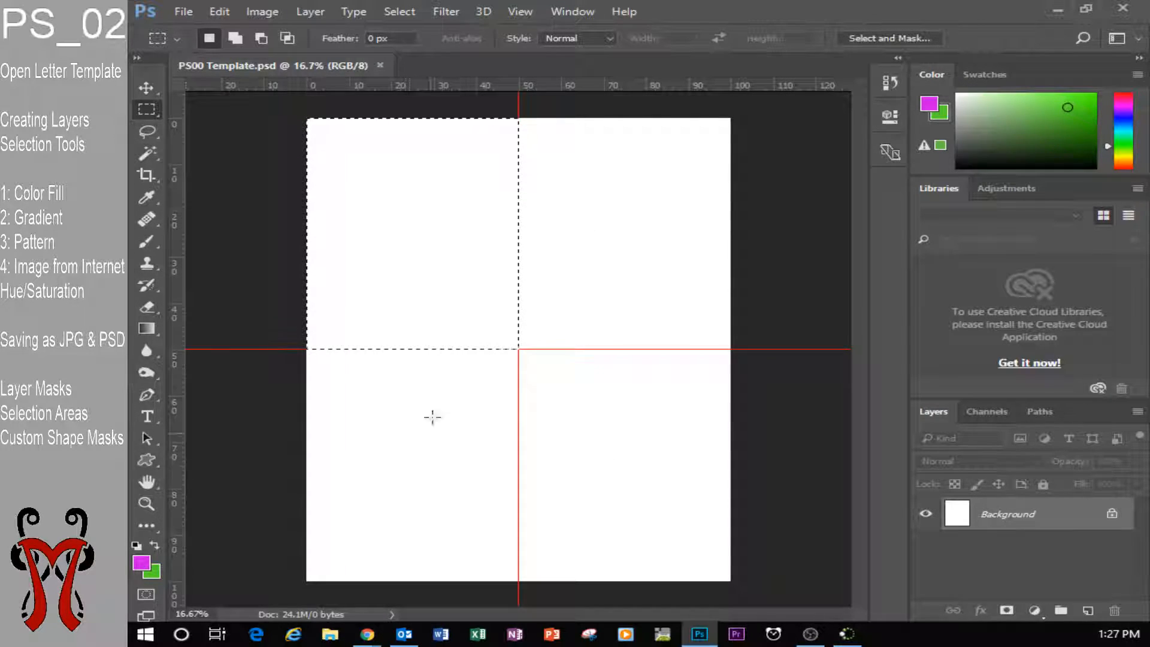
pyautogui.rightClick(445, 157)
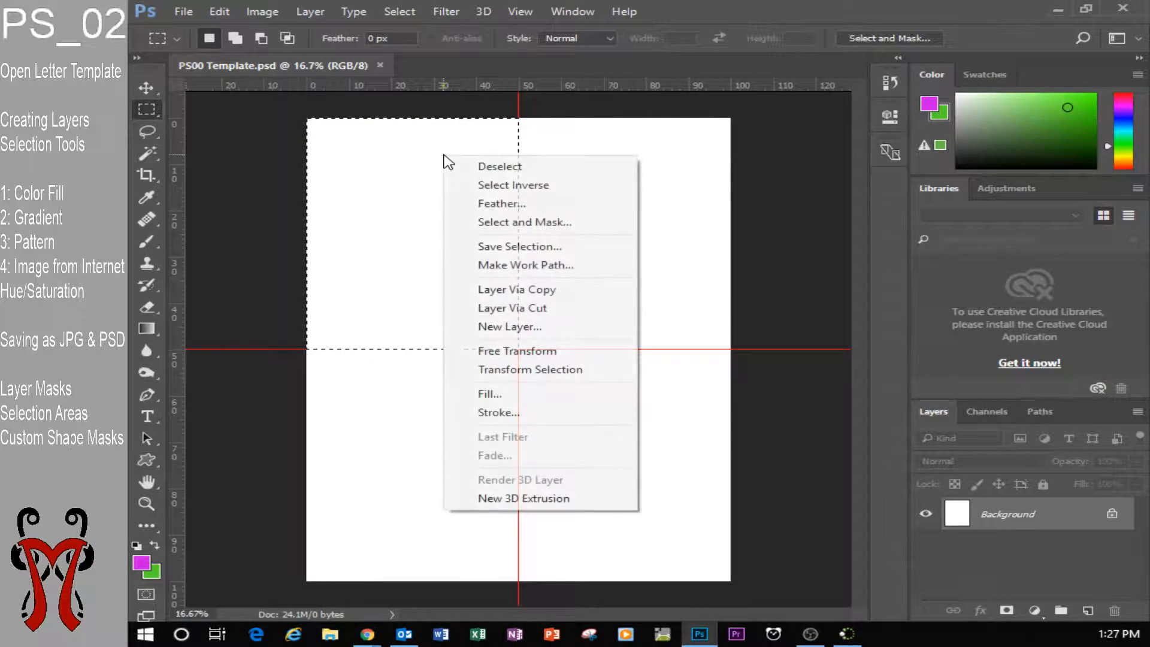
pyautogui.click(498, 186)
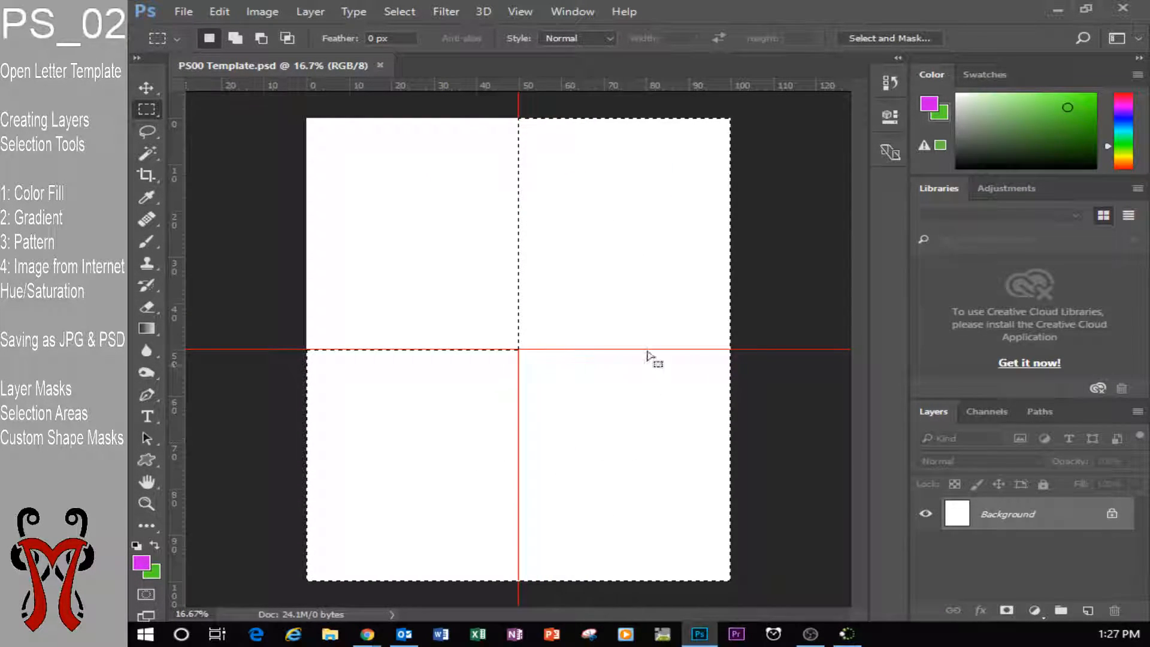
pyautogui.rightClick(624, 250)
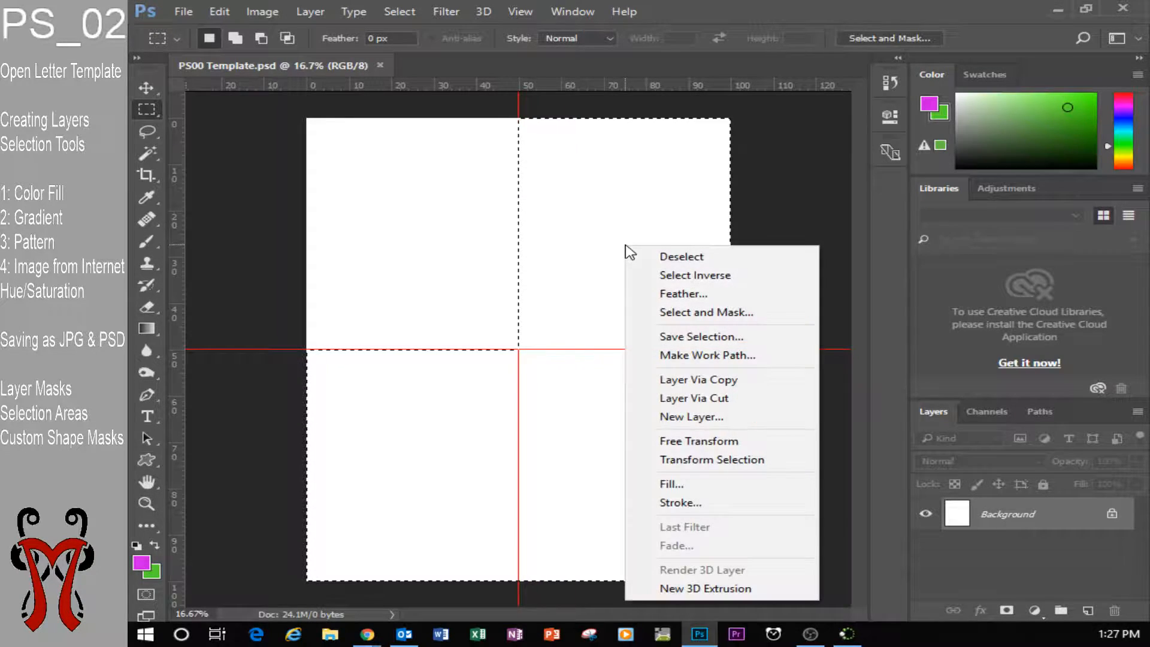
pyautogui.click(710, 277)
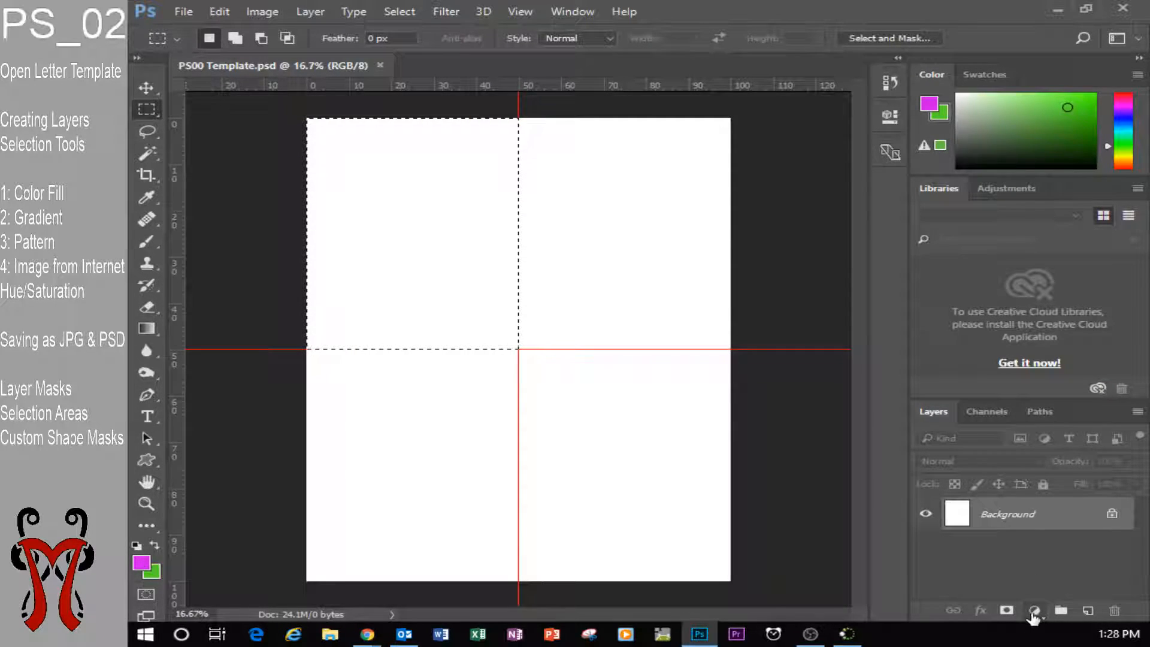
# Add a Solid Color fill layer over the selected quadrant and set its color to dark green 098b52
pyautogui.click(1034, 610)
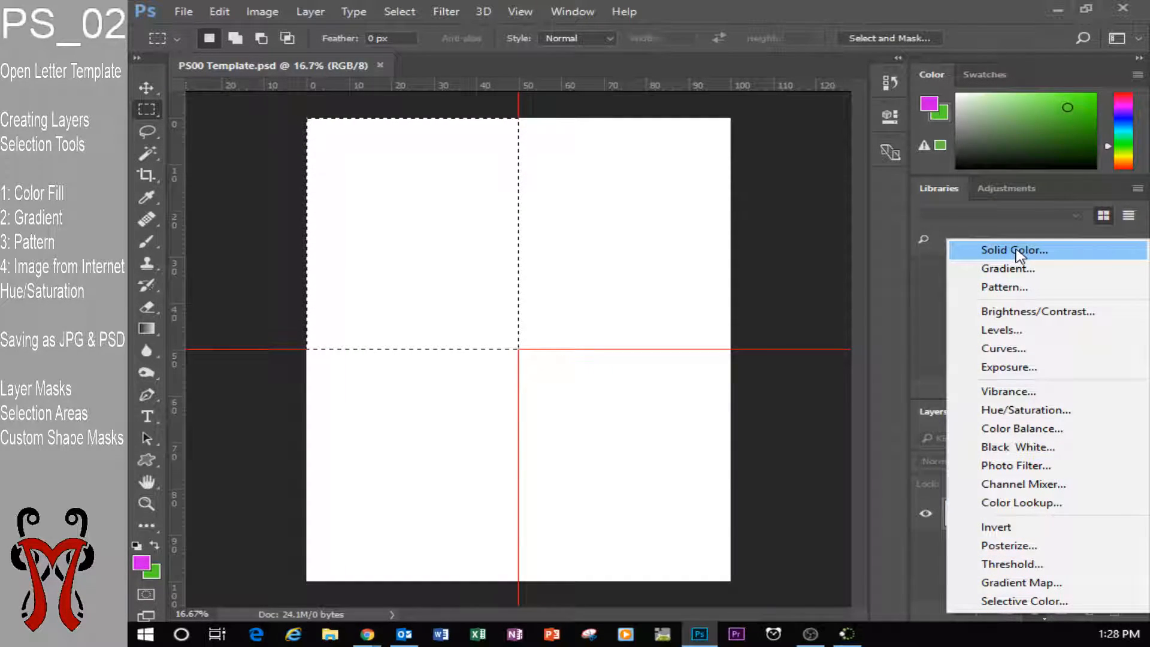
pyautogui.click(1036, 254)
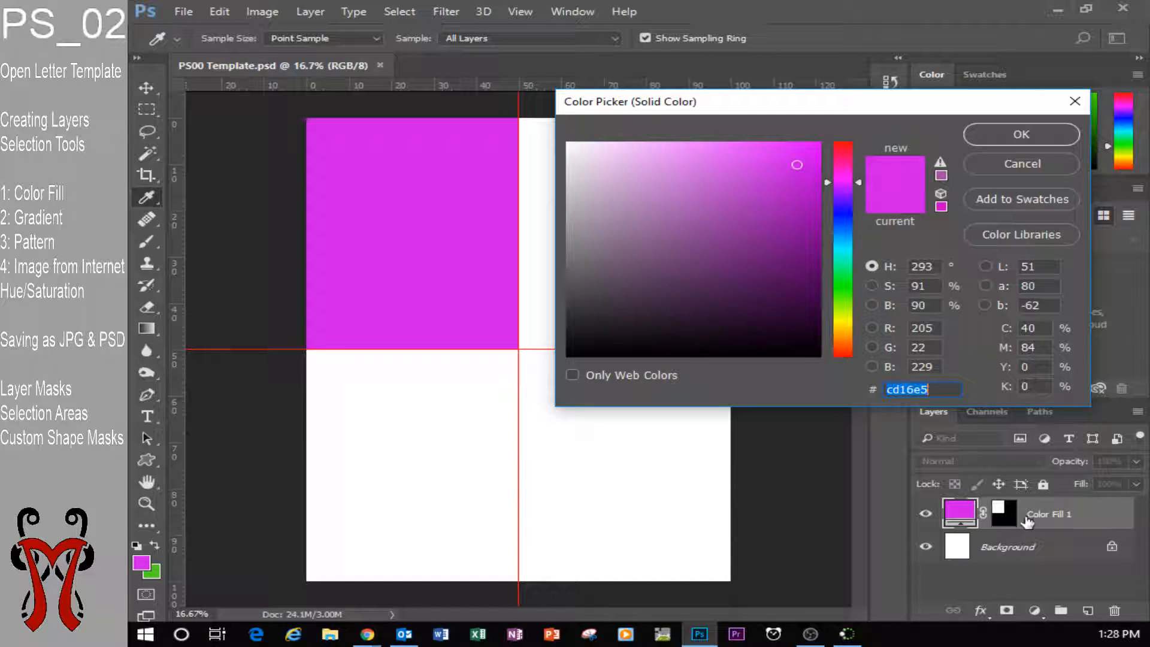
pyautogui.moveTo(801, 103); pyautogui.dragTo(784, 60)
pyautogui.moveTo(825, 113); pyautogui.dragTo(832, 167)
pyautogui.moveTo(716, 122)
pyautogui.mouseDown()
pyautogui.moveTo(659, 116)
pyautogui.moveTo(662, 178)
pyautogui.moveTo(701, 213)
pyautogui.moveTo(667, 231)
pyautogui.moveTo(649, 174)
pyautogui.moveTo(703, 117)
pyautogui.moveTo(690, 122)
pyautogui.mouseUp()
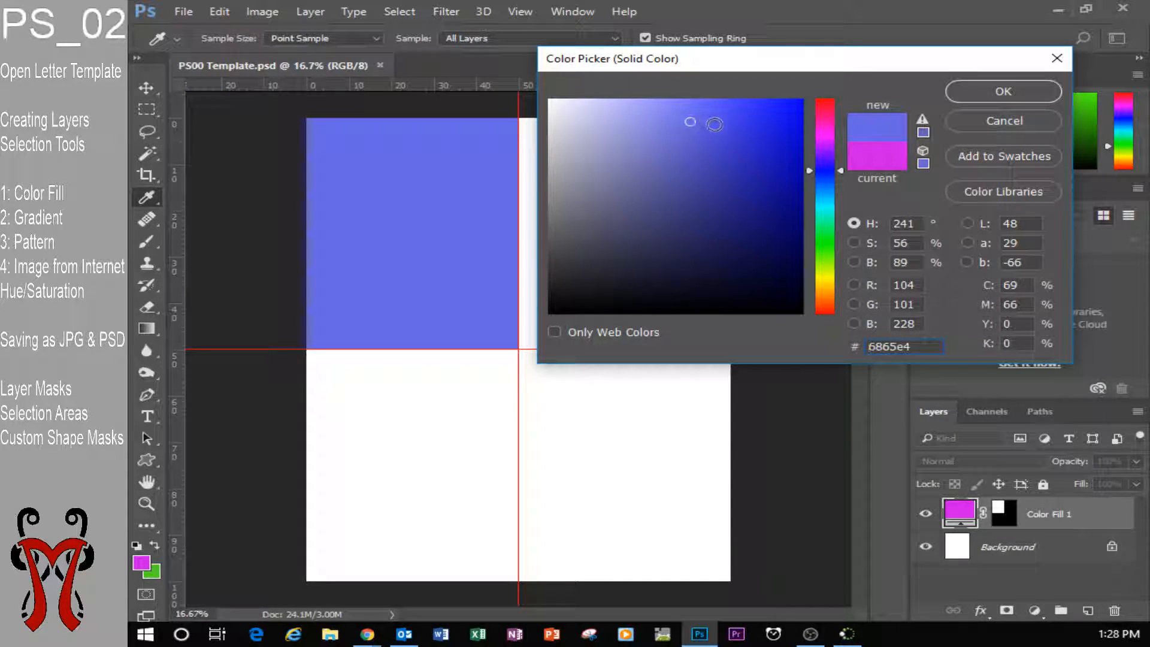
pyautogui.moveTo(844, 252); pyautogui.dragTo(836, 222)
pyautogui.moveTo(712, 122); pyautogui.dragTo(757, 175)
pyautogui.moveTo(783, 184)
pyautogui.mouseDown()
pyautogui.moveTo(782, 224)
pyautogui.moveTo(786, 197)
pyautogui.mouseUp()
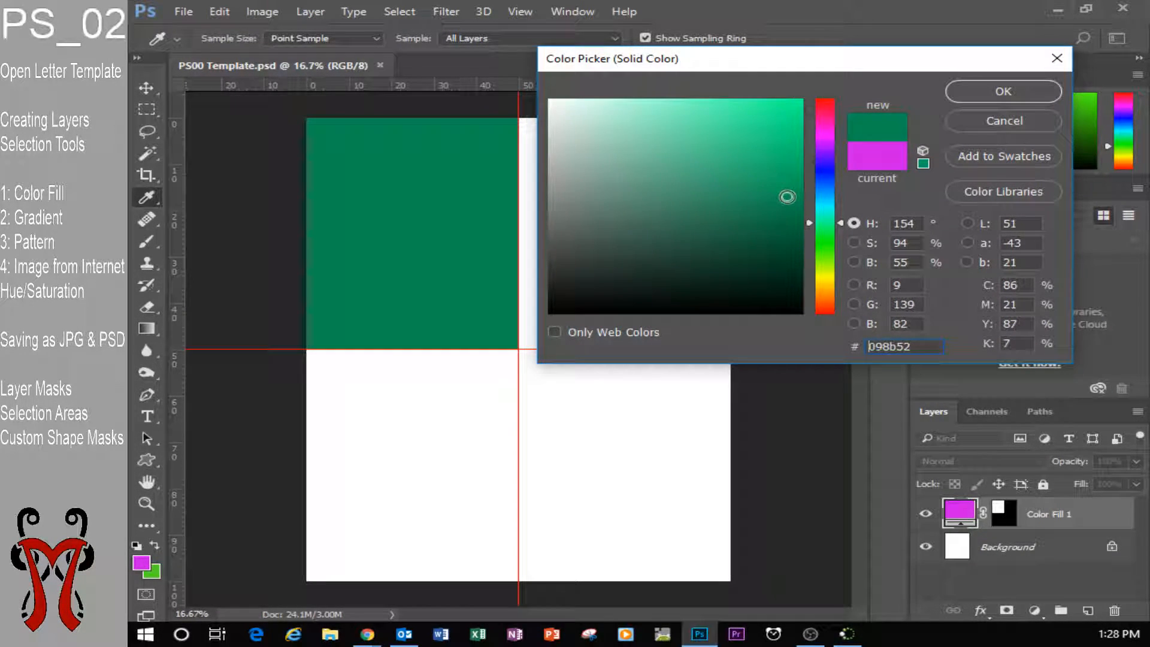
pyautogui.click(1012, 89)
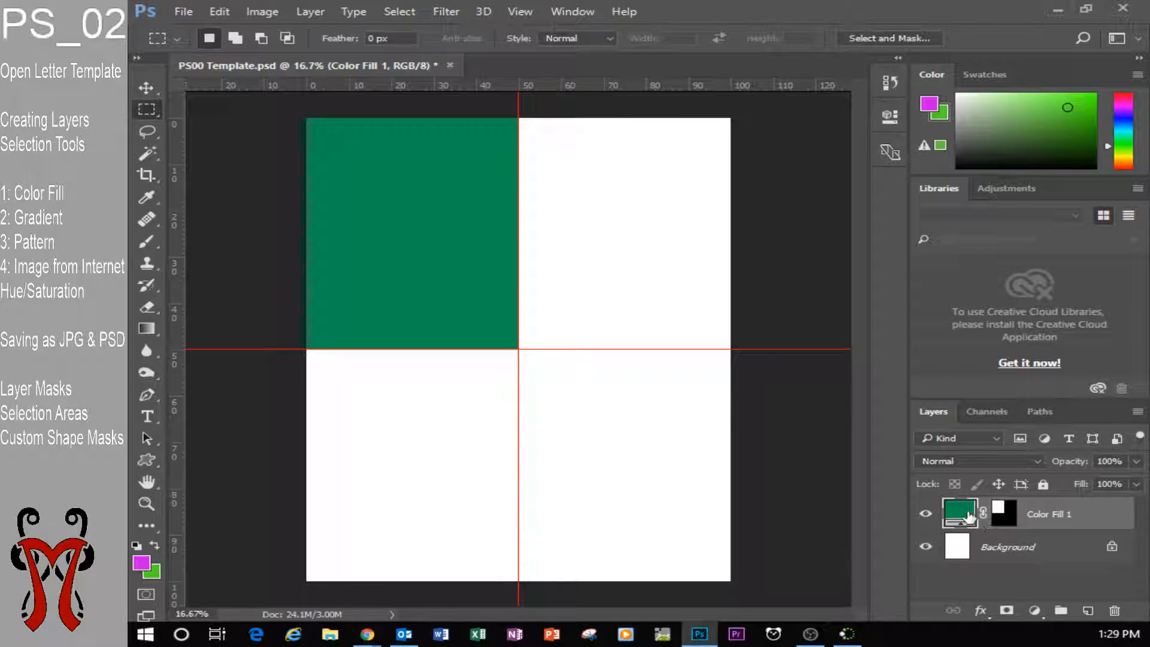
# Delete the layer mask from the green Color Fill 1 layer
pyautogui.click(1004, 514)
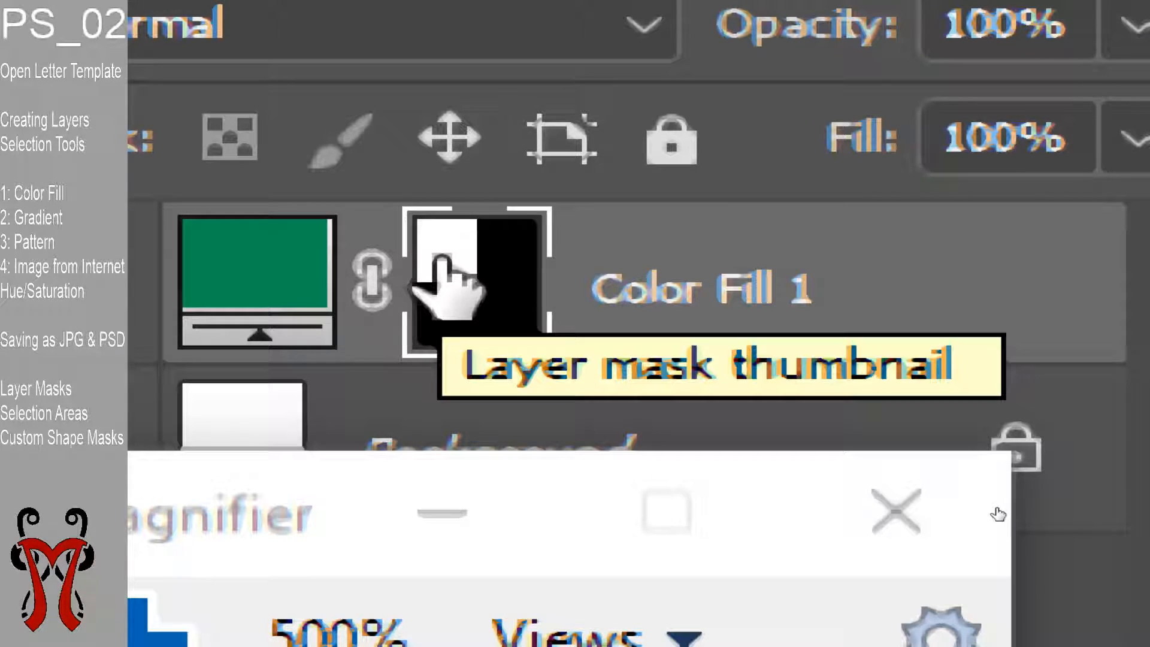
pyautogui.press('super+Escape')
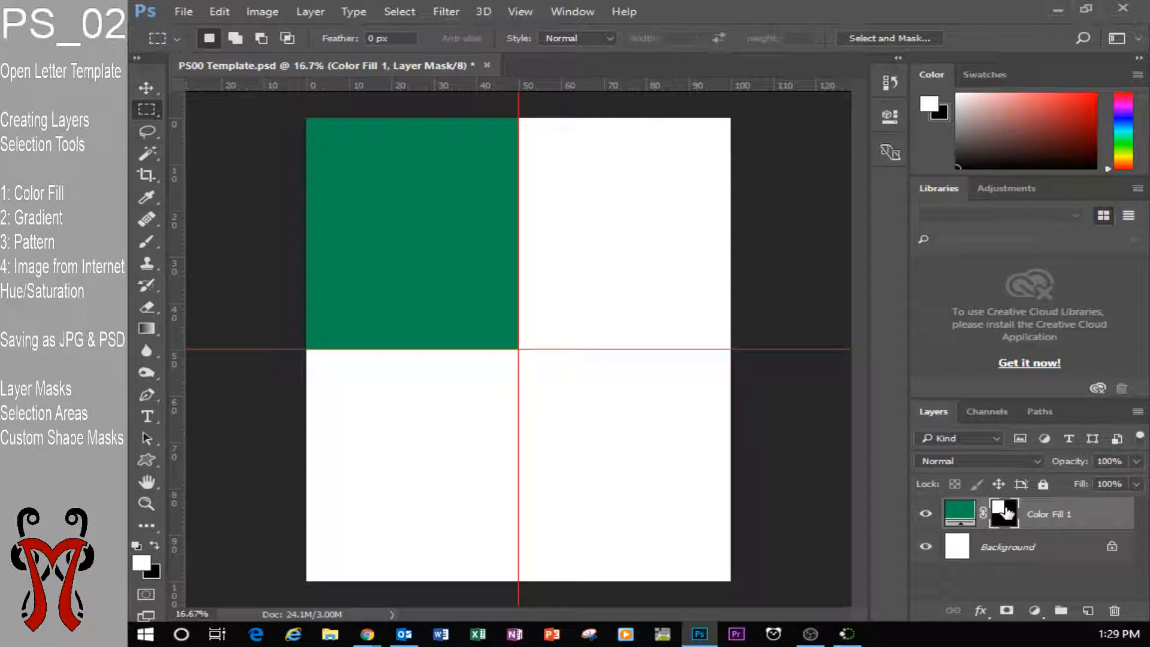
pyautogui.click(967, 516)
pyautogui.click(1002, 516)
pyautogui.moveTo(1005, 517); pyautogui.dragTo(1117, 609)
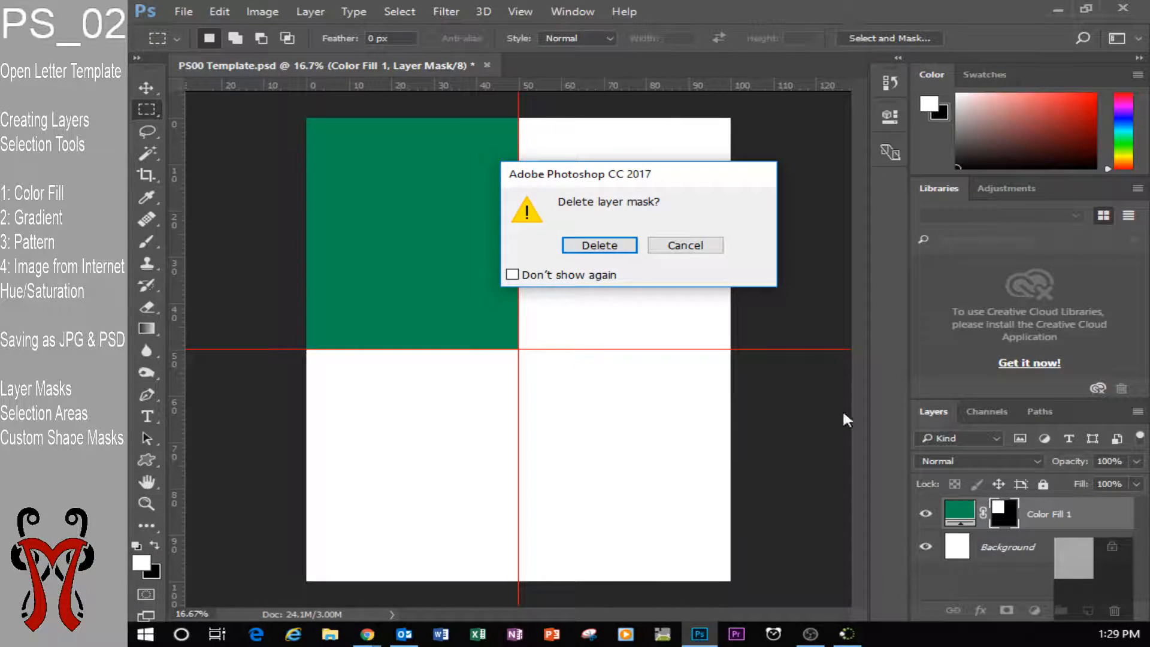
pyautogui.click(616, 245)
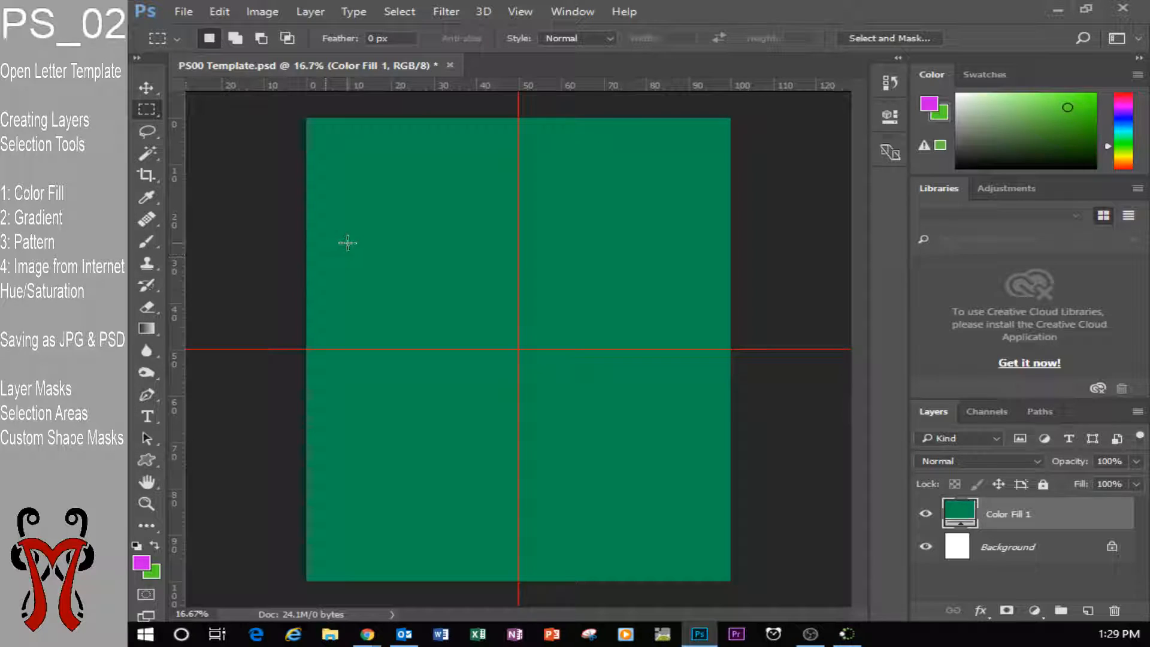
# Activate the Custom Shape tool and set its drawing mode to Path
pyautogui.click(152, 459)
pyautogui.click(150, 457)
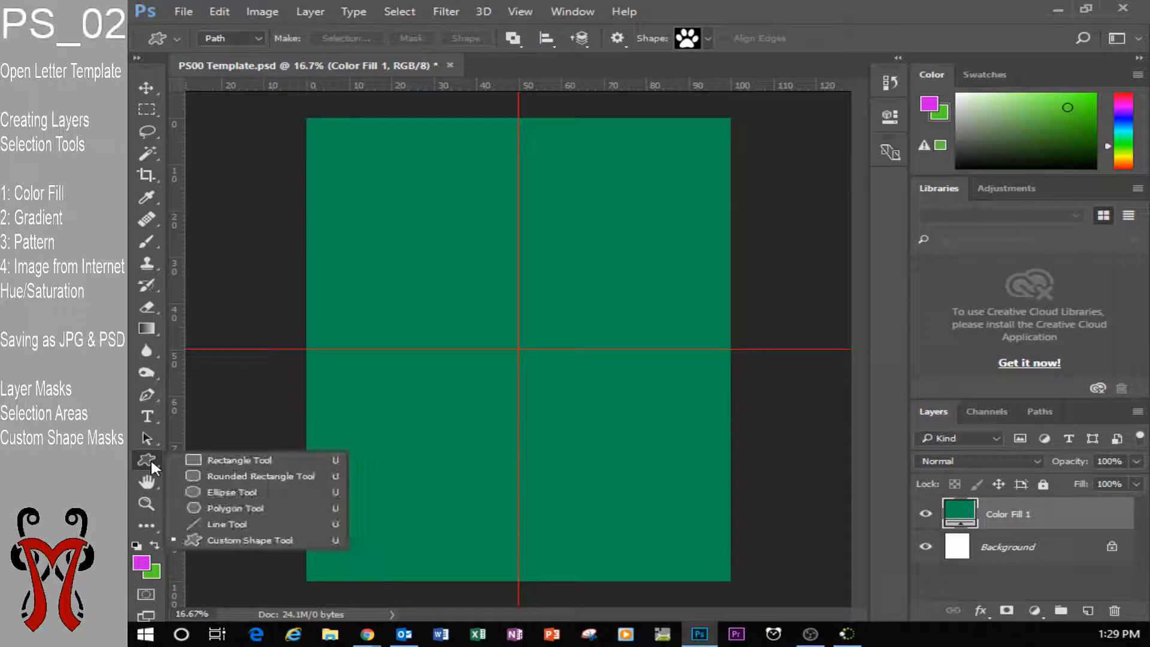
pyautogui.click(180, 455)
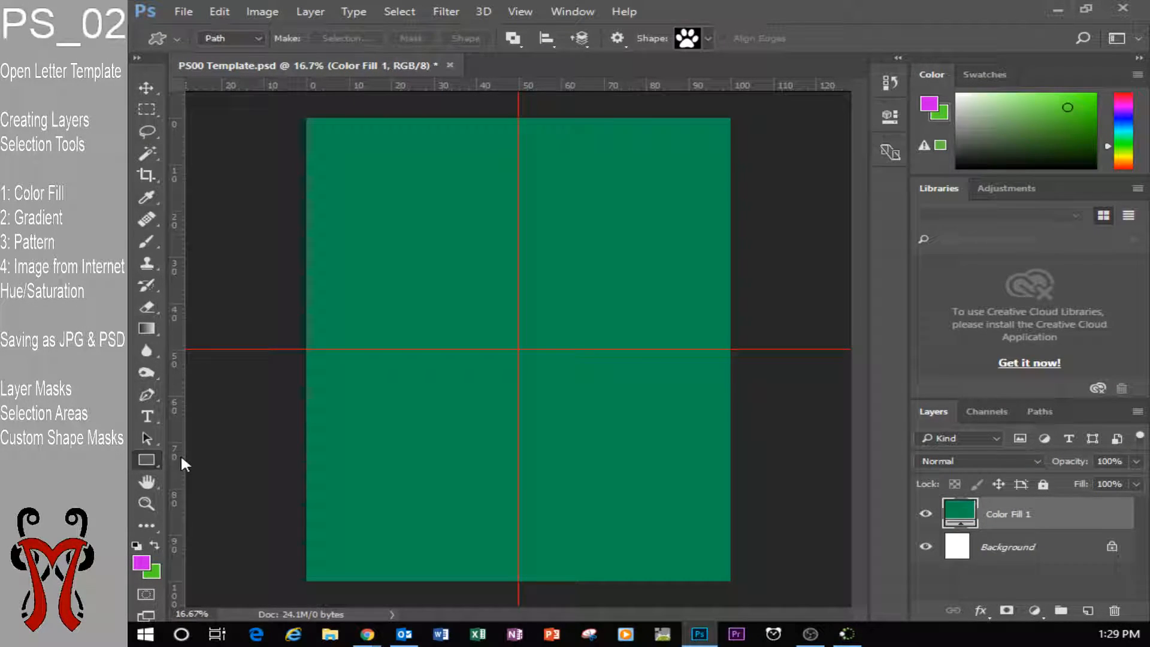
pyautogui.click(147, 461)
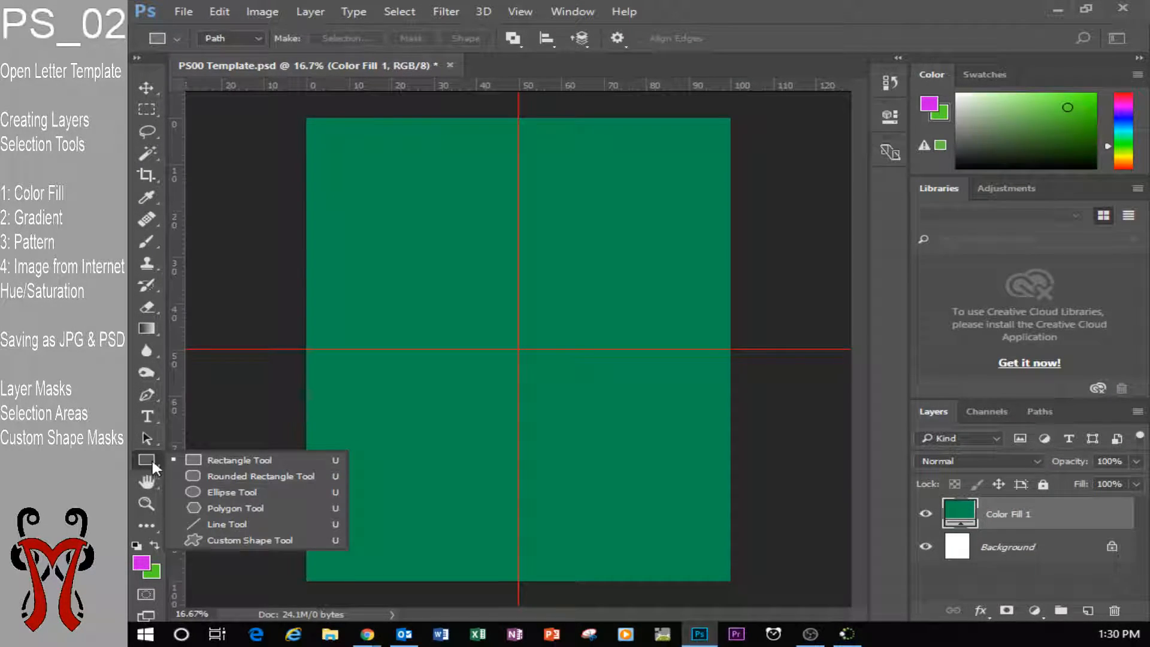
pyautogui.click(206, 541)
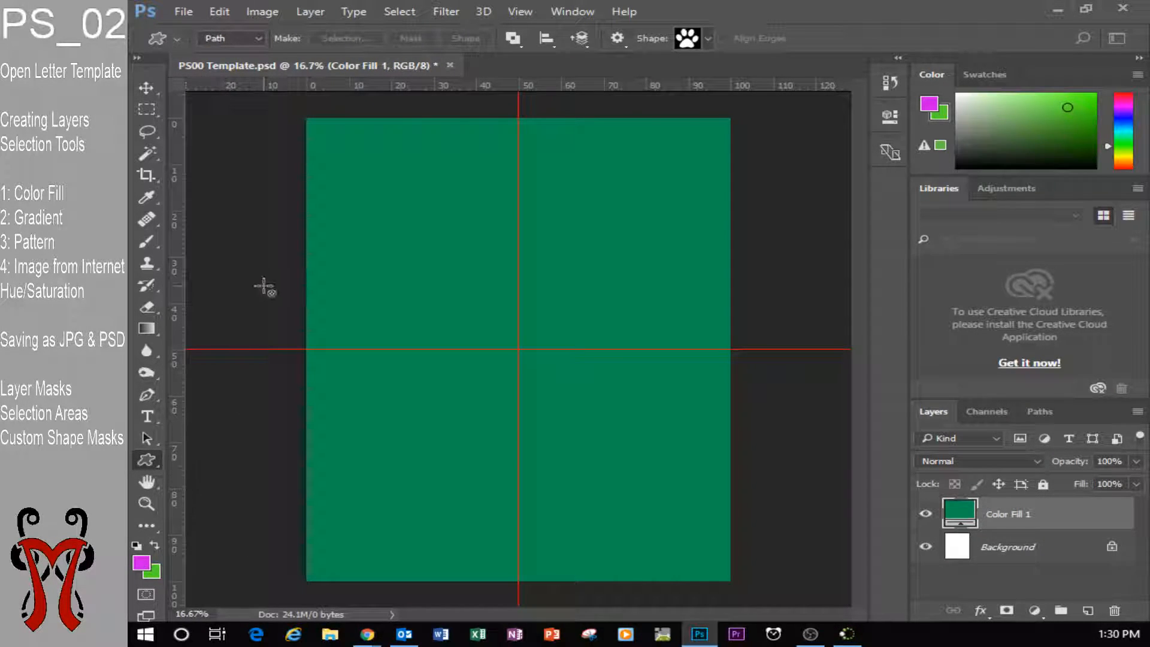
pyautogui.click(257, 39)
pyautogui.click(247, 69)
pyautogui.click(261, 39)
pyautogui.click(245, 57)
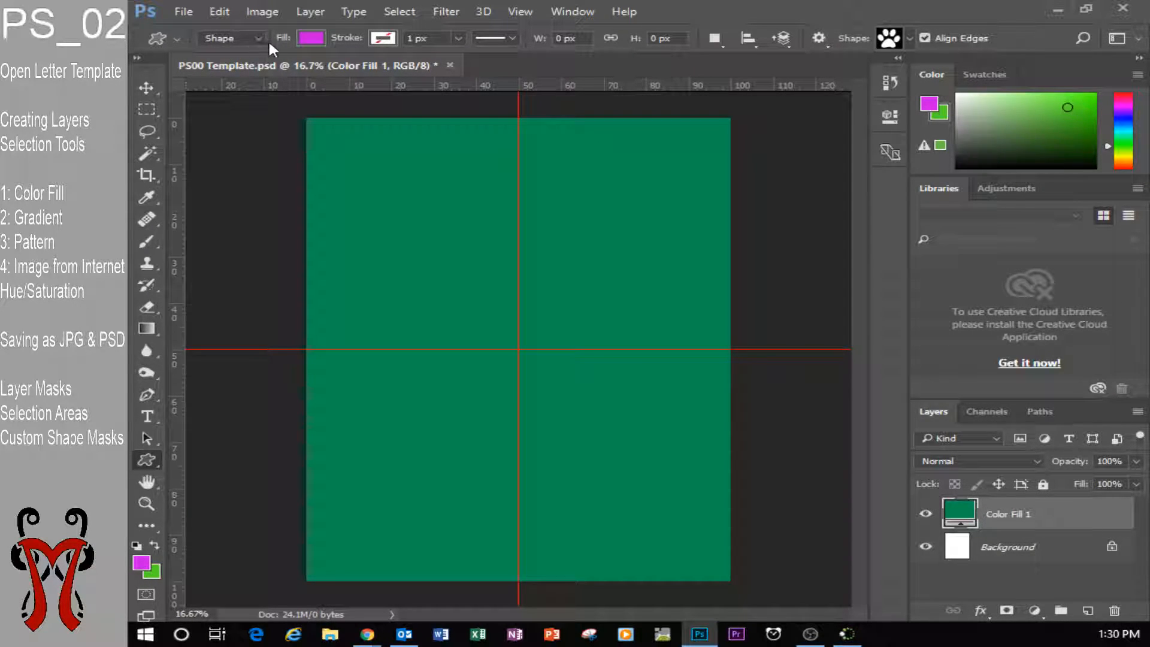
pyautogui.click(257, 37)
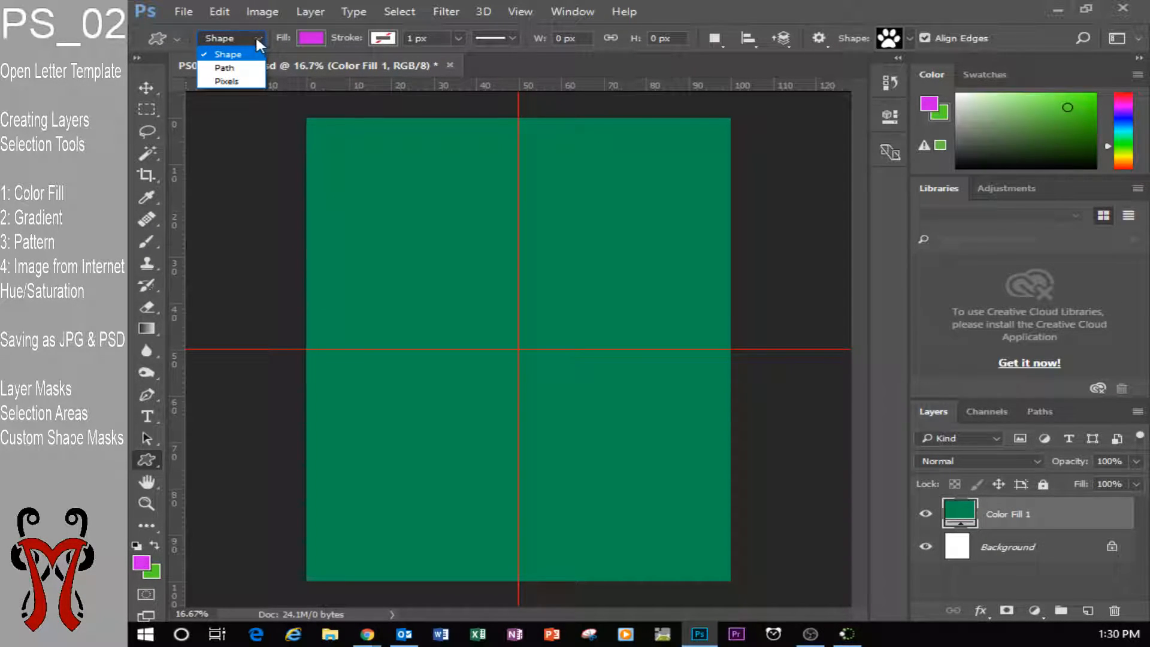
pyautogui.click(246, 69)
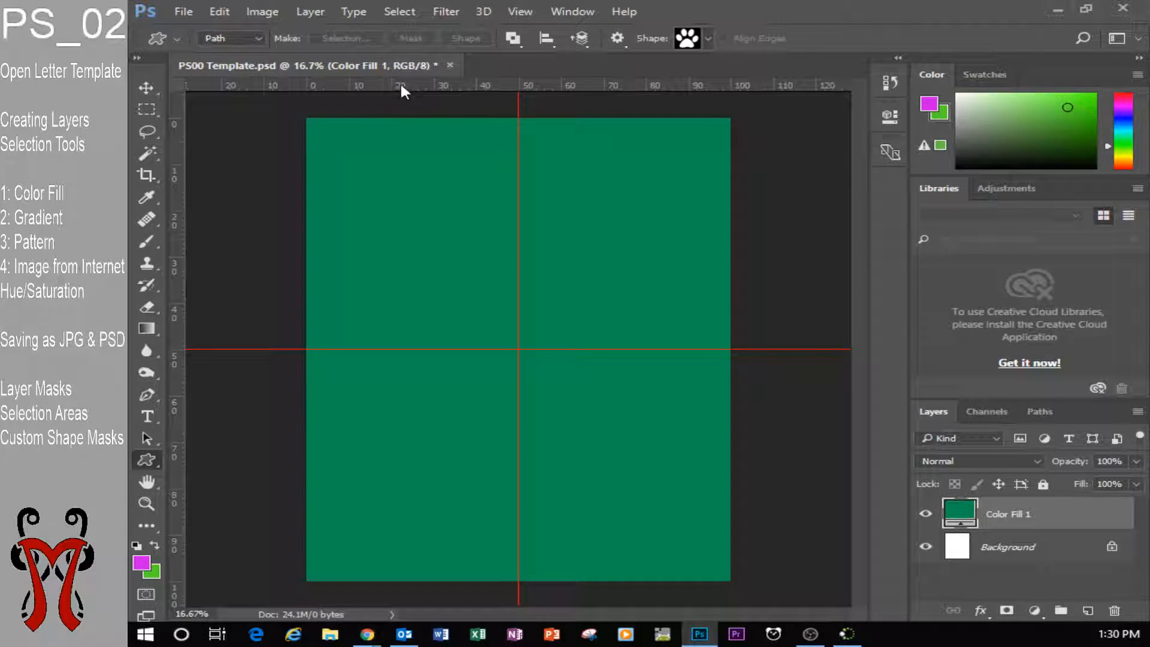
# Draw a single paw-print path nearly filling the upper-left quadrant and turn it into a mask on the Color Fill 1 layer
pyautogui.click(708, 38)
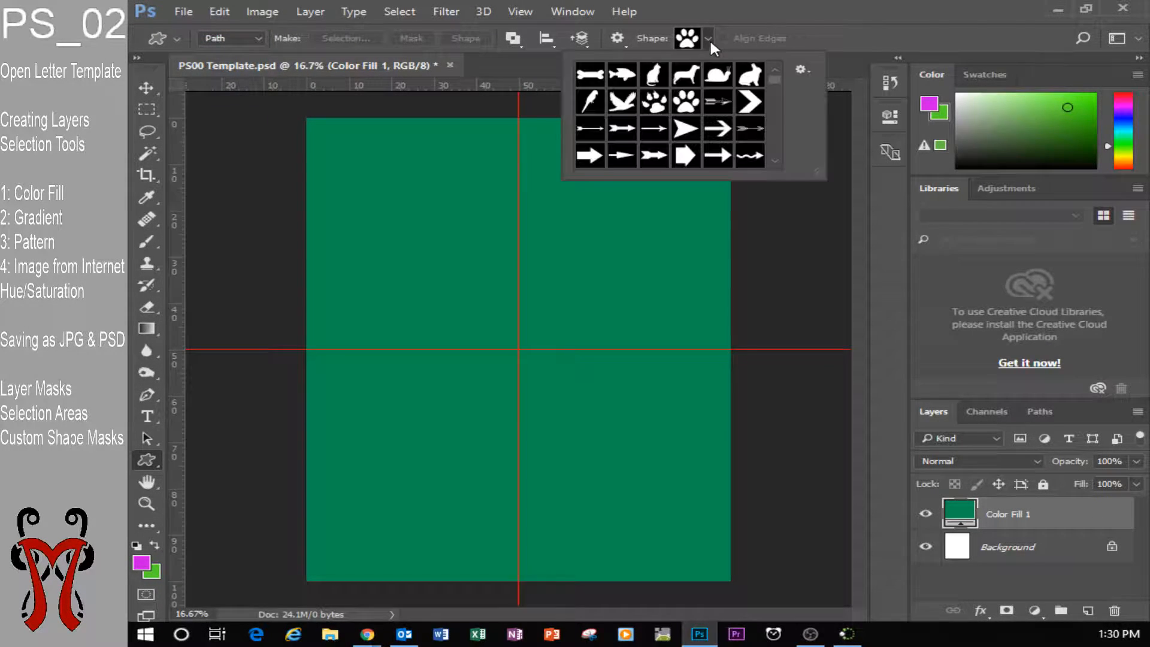
pyautogui.doubleClick(693, 105)
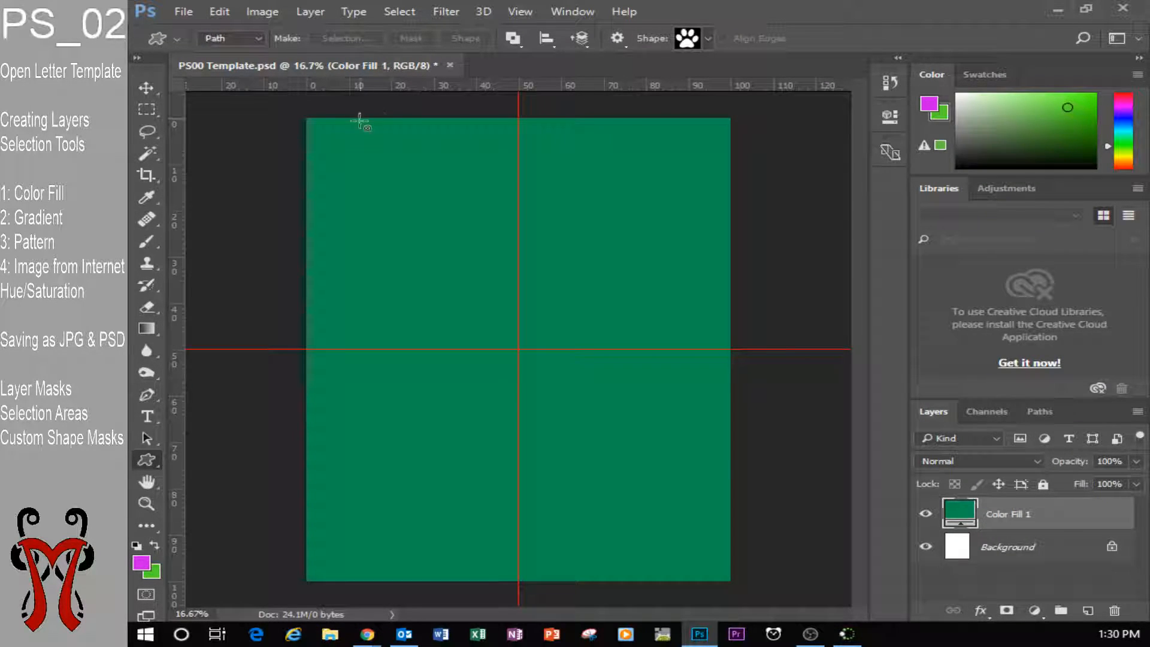
pyautogui.moveTo(310, 117); pyautogui.dragTo(504, 334)
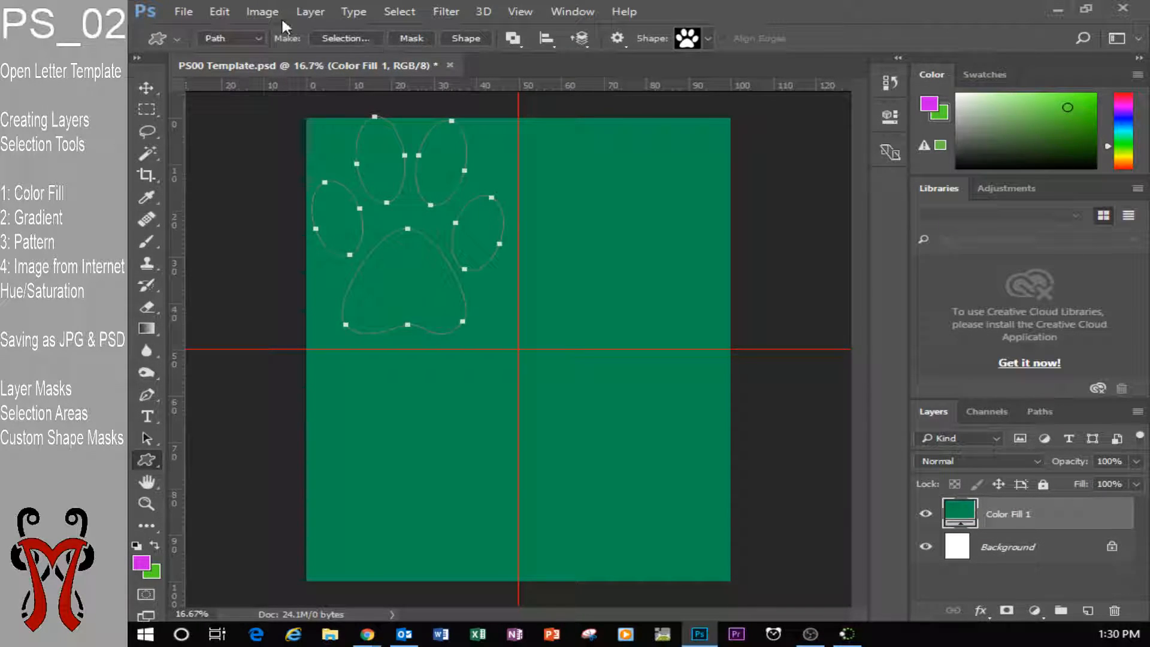
pyautogui.click(405, 37)
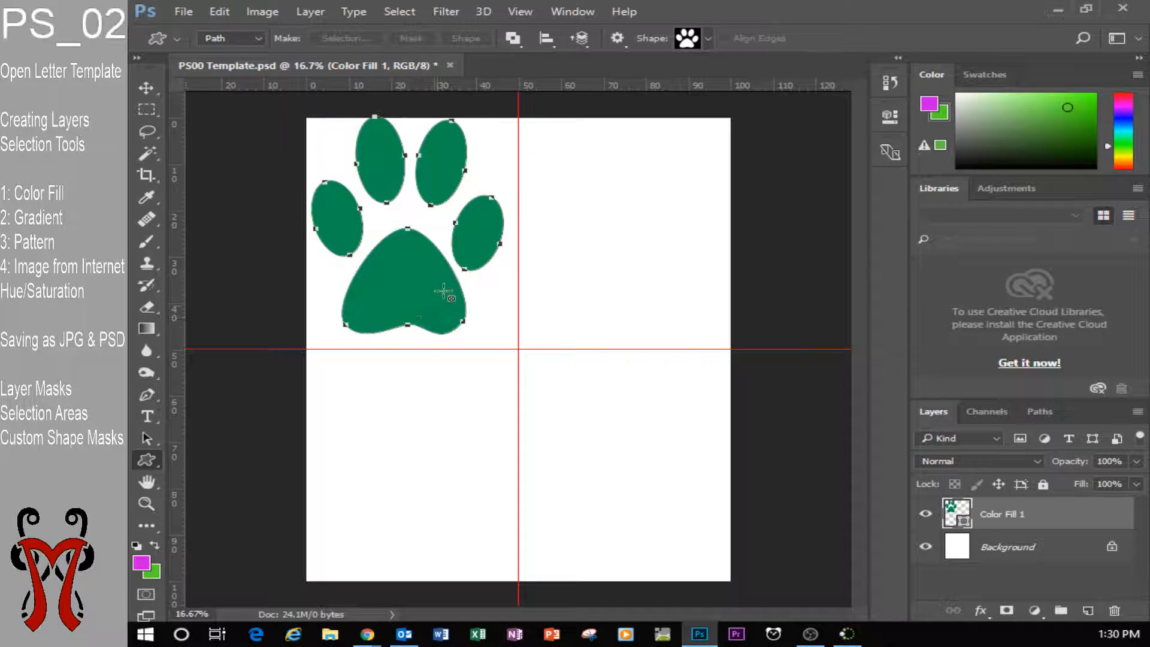
# Move the green paw print down and slightly to the right so it sits inside the upper-left quadrant, clear of the guides
pyautogui.click(146, 87)
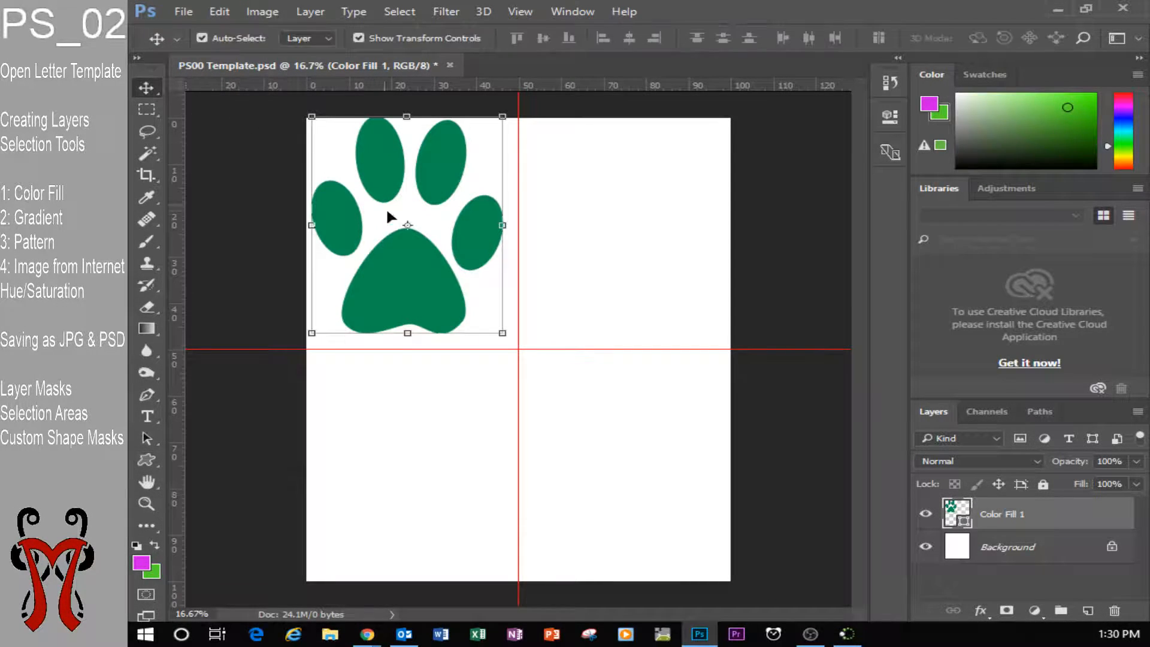
pyautogui.moveTo(419, 284)
pyautogui.mouseDown()
pyautogui.moveTo(429, 297)
pyautogui.moveTo(422, 288)
pyautogui.mouseUp()
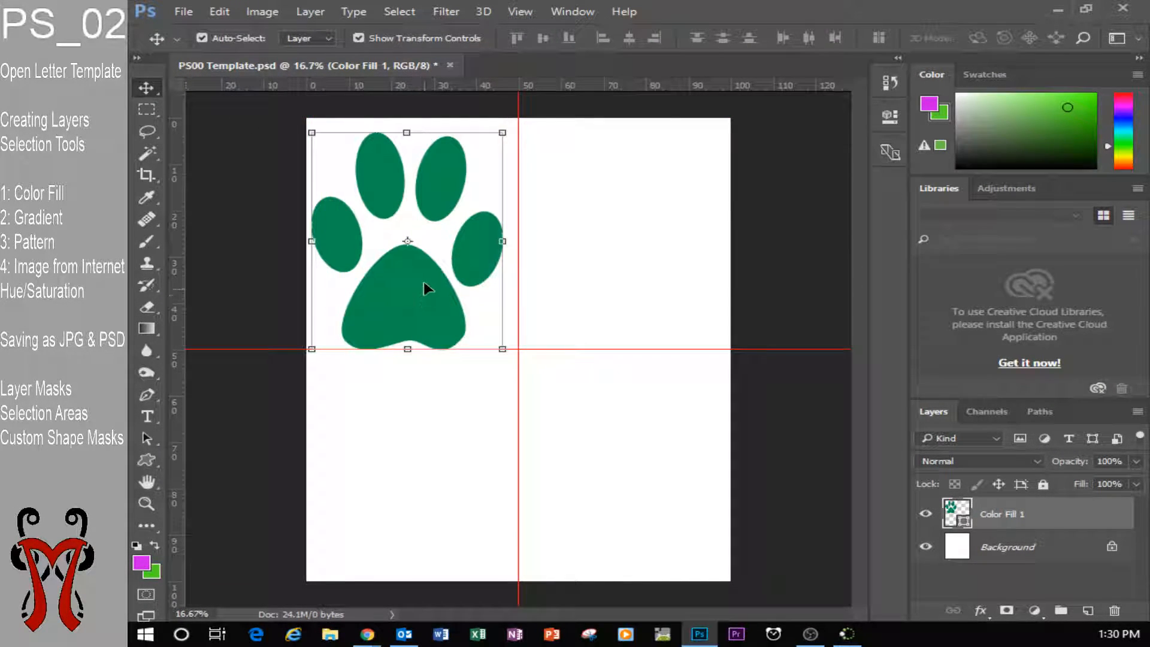
pyautogui.press('Up')
pyautogui.press('Up')
pyautogui.press('Up')
pyautogui.press('Up')
pyautogui.press('Up')
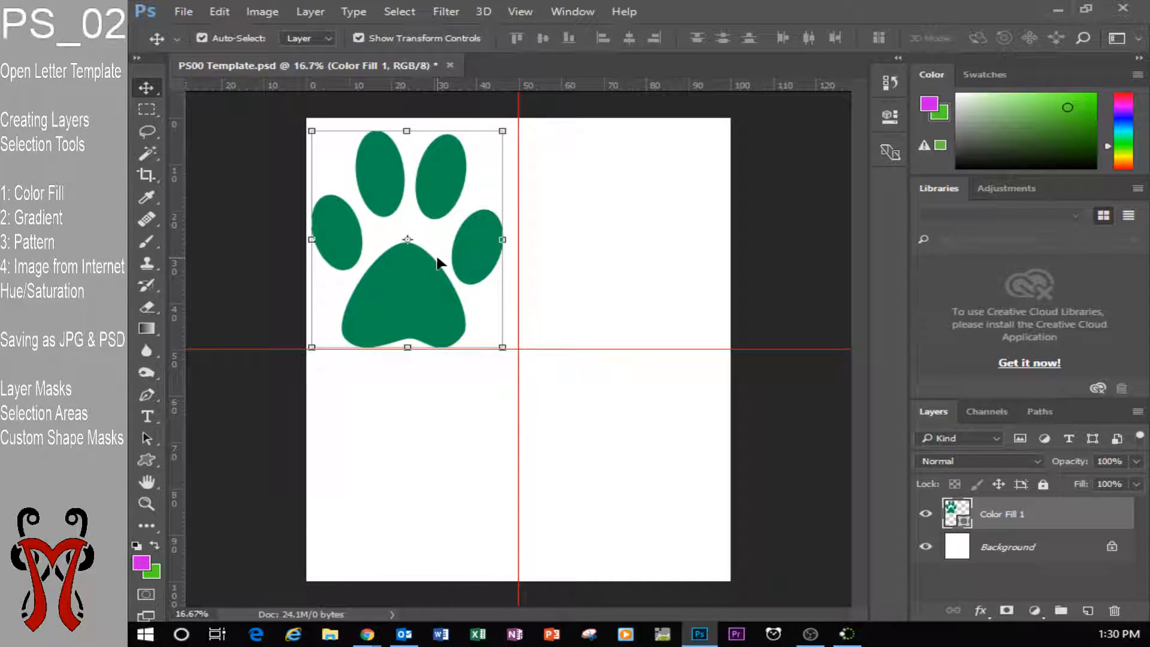
pyautogui.press('Right')
pyautogui.press('Up')
pyautogui.press('Up')
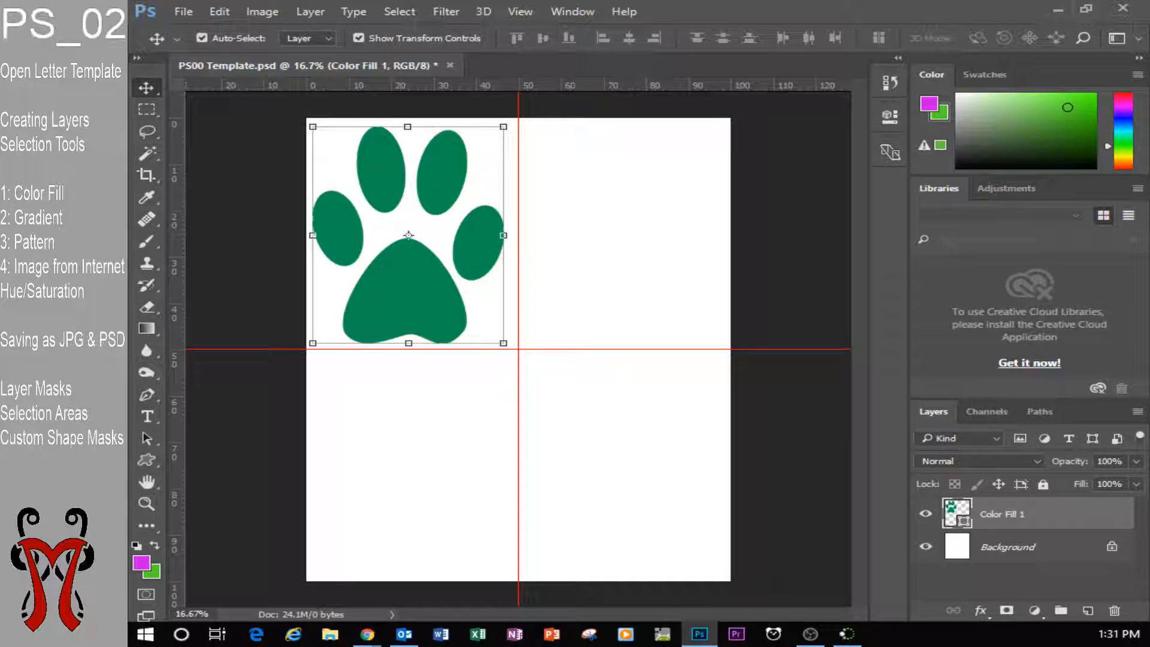
pyautogui.click(147, 109)
pyautogui.moveTo(520, 119); pyautogui.dragTo(736, 346)
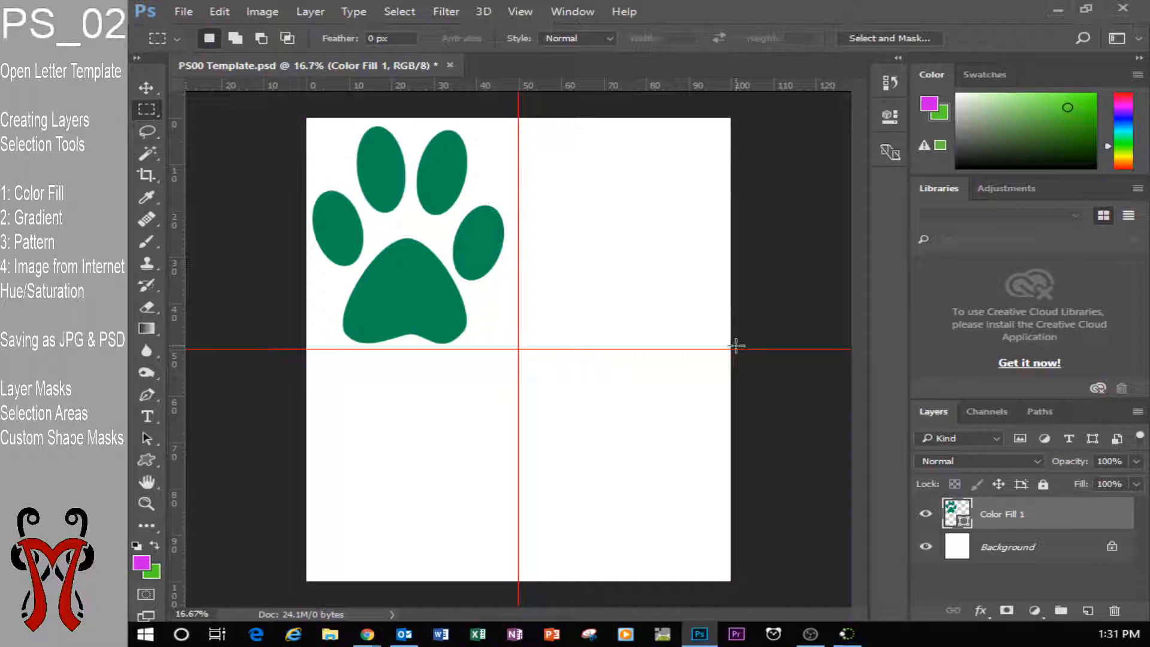
pyautogui.click(1034, 610)
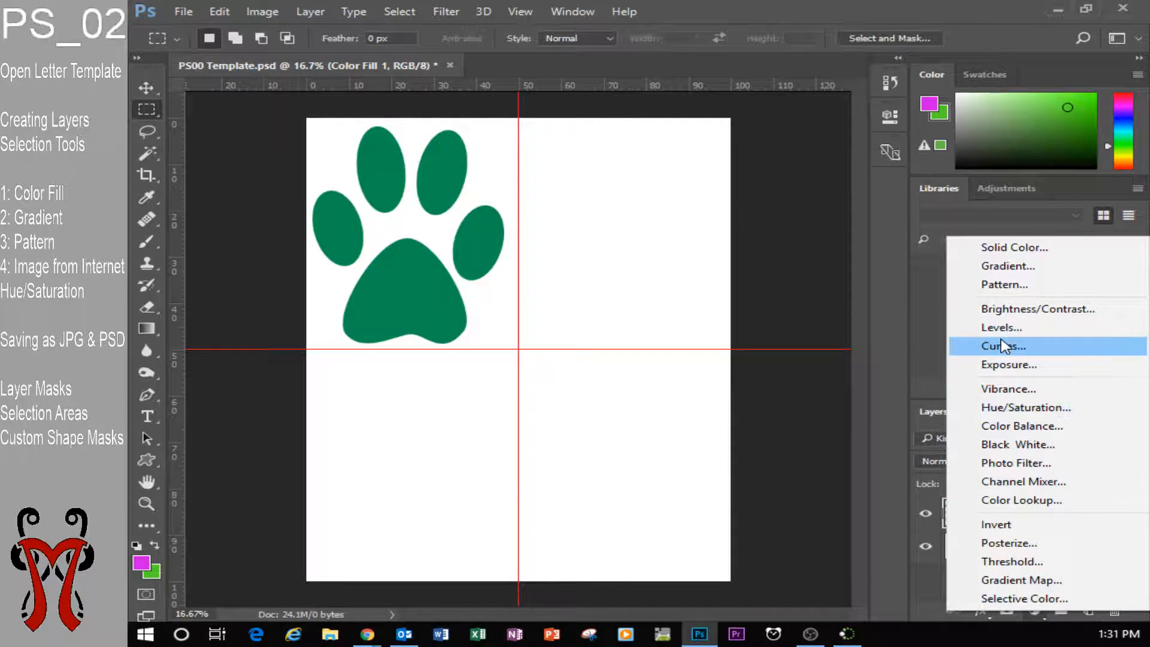
pyautogui.click(1010, 271)
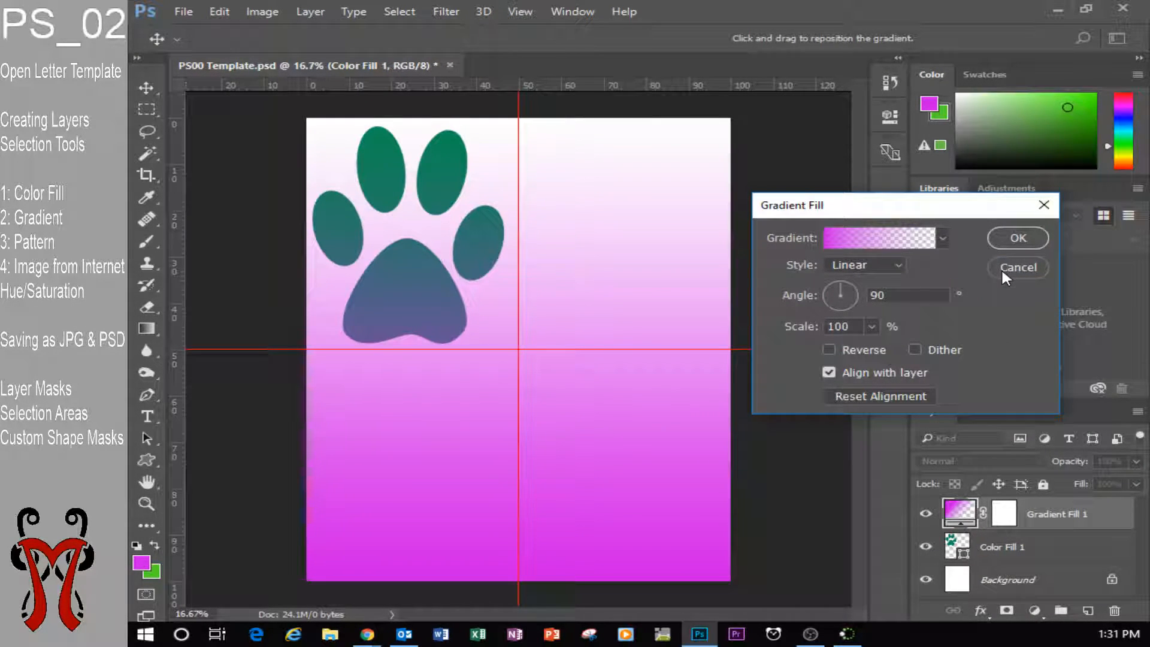
pyautogui.click(1008, 270)
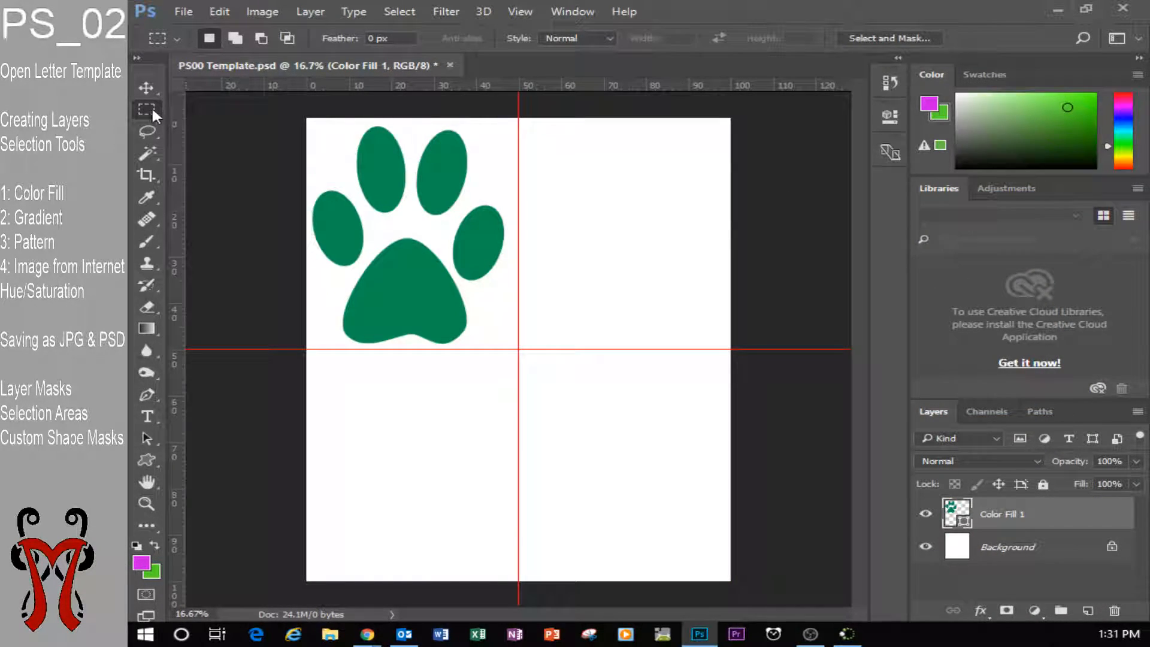
# Select the canvas's upper-right quadrant with a rectangular marquee and add a Gradient fill layer to it
pyautogui.moveTo(518, 118); pyautogui.dragTo(730, 348)
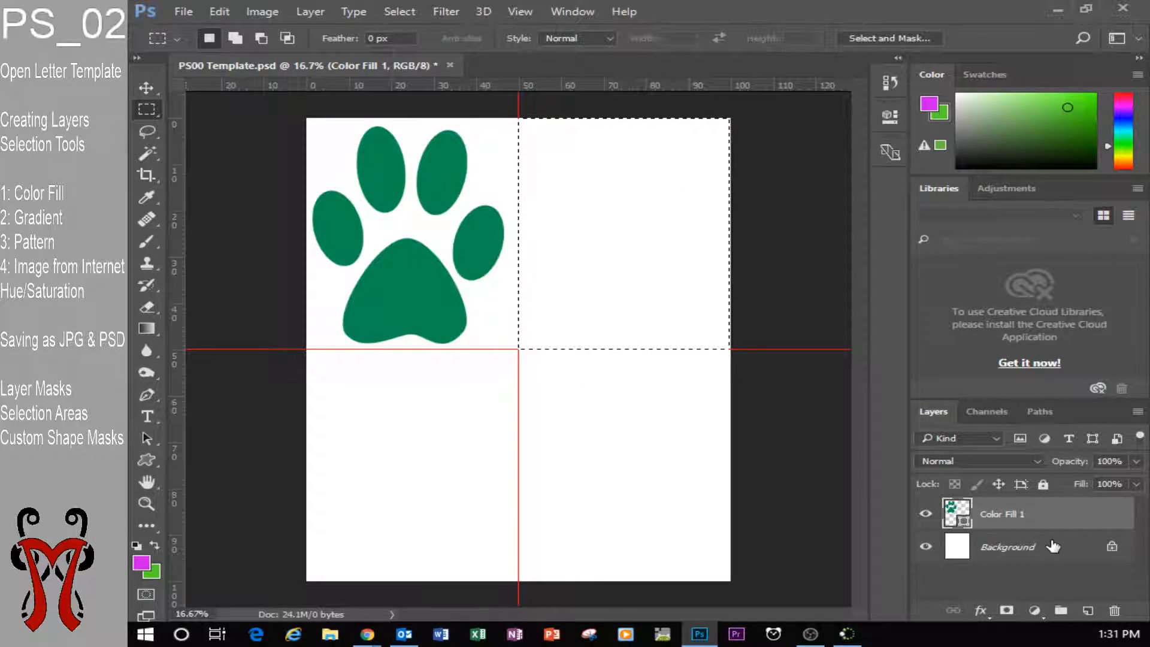
pyautogui.click(1034, 612)
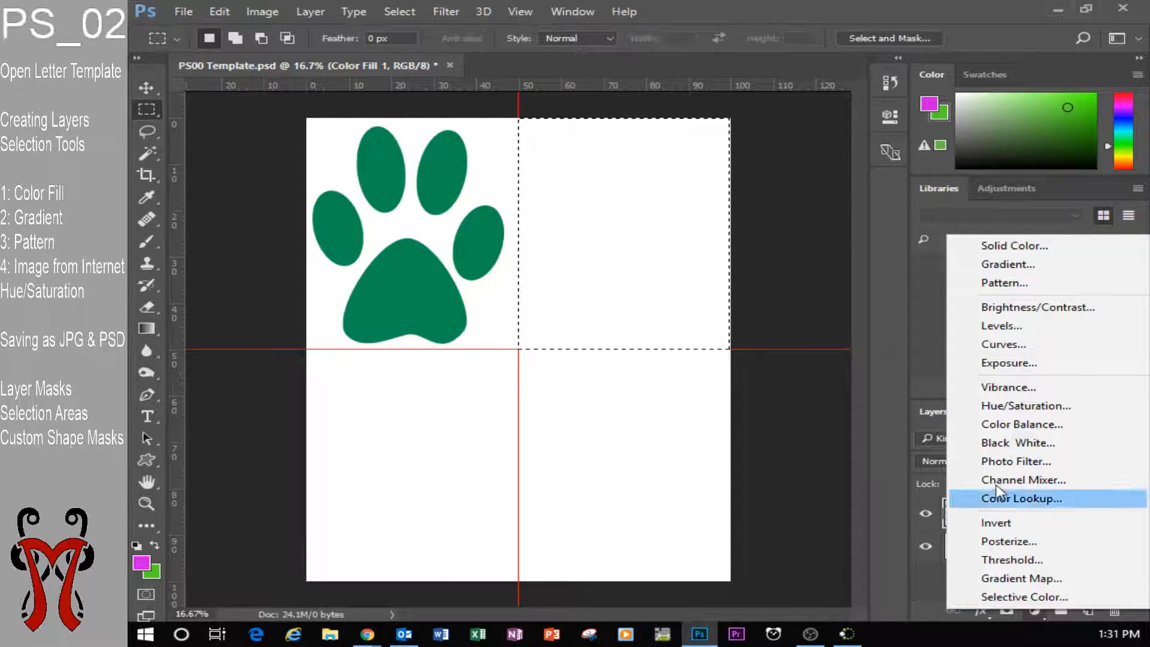
pyautogui.click(988, 264)
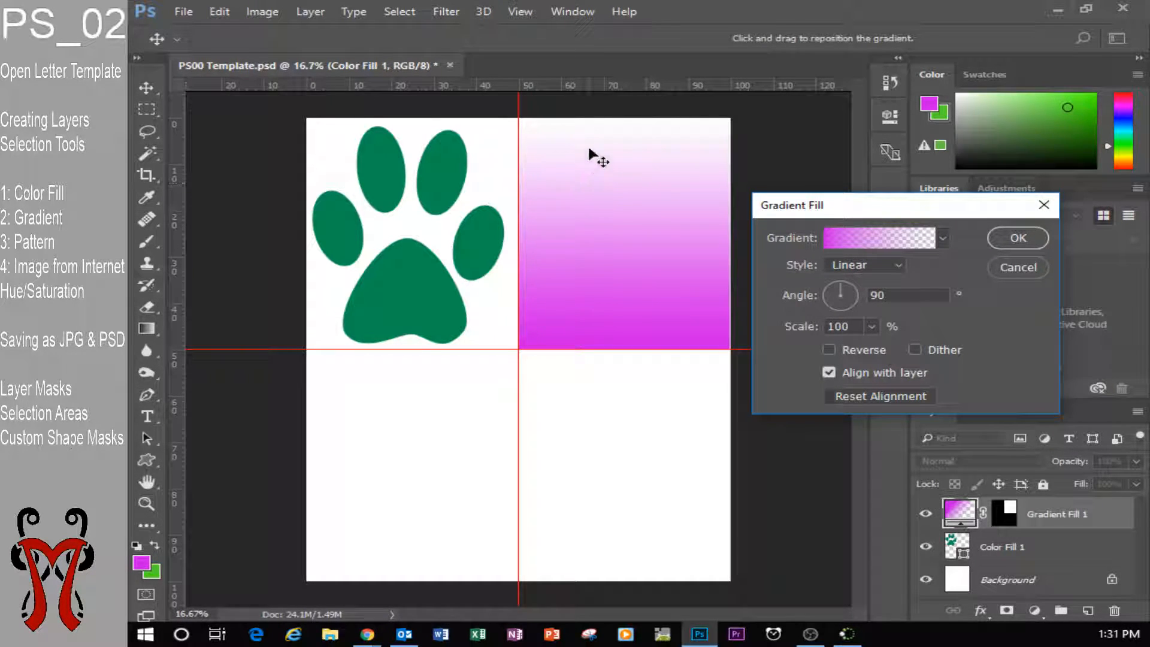
# Try several white-to-color gradient presets on the fill, ending with the white-to-green one
pyautogui.click(944, 238)
pyautogui.click(829, 278)
pyautogui.click(787, 274)
pyautogui.click(852, 275)
pyautogui.click(891, 282)
pyautogui.click(916, 275)
pyautogui.click(852, 276)
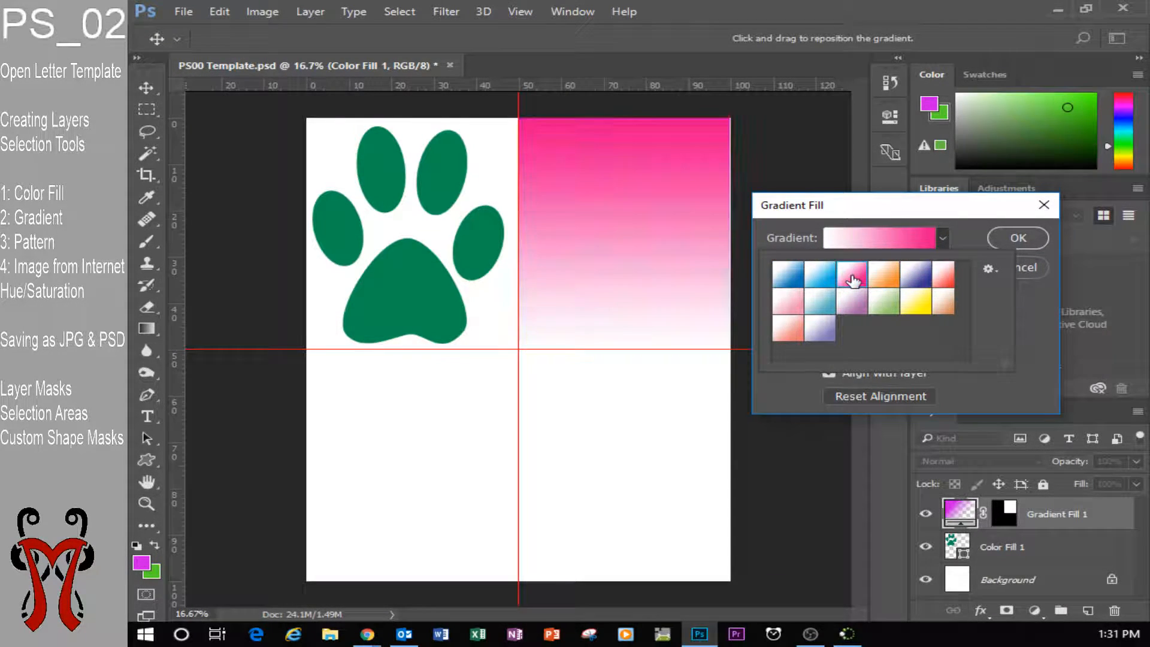
pyautogui.click(852, 302)
pyautogui.click(825, 308)
pyautogui.click(789, 305)
pyautogui.click(827, 310)
pyautogui.click(889, 310)
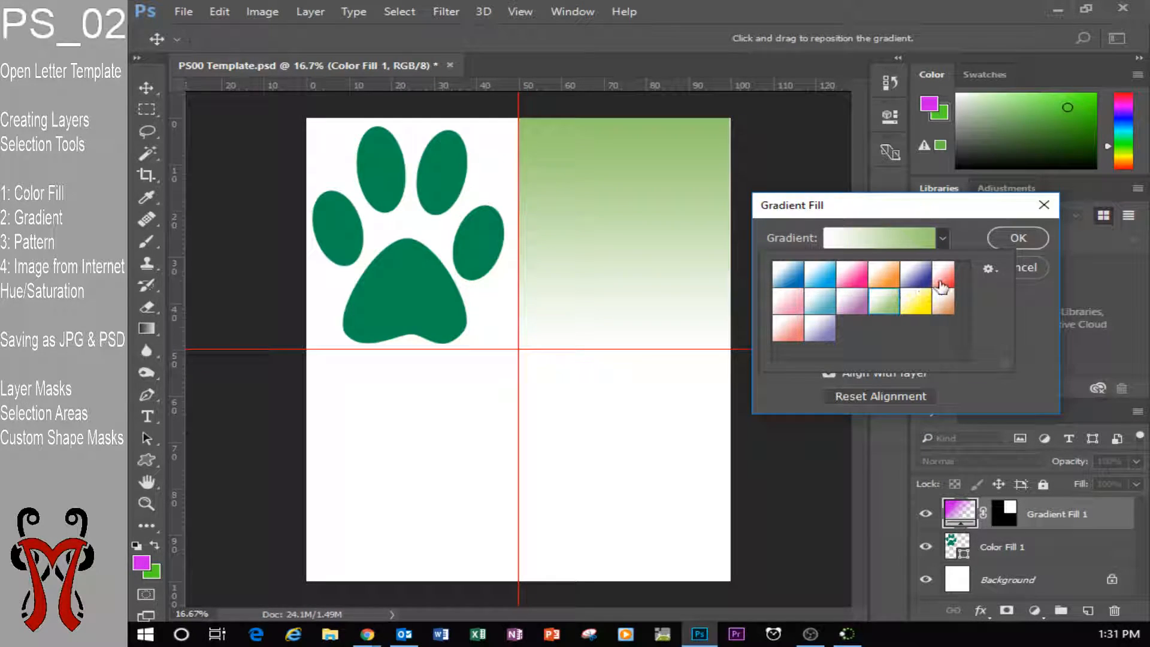
# Replace the gradient presets with the Metals set and try its gradients, ending with the silver one
pyautogui.click(990, 269)
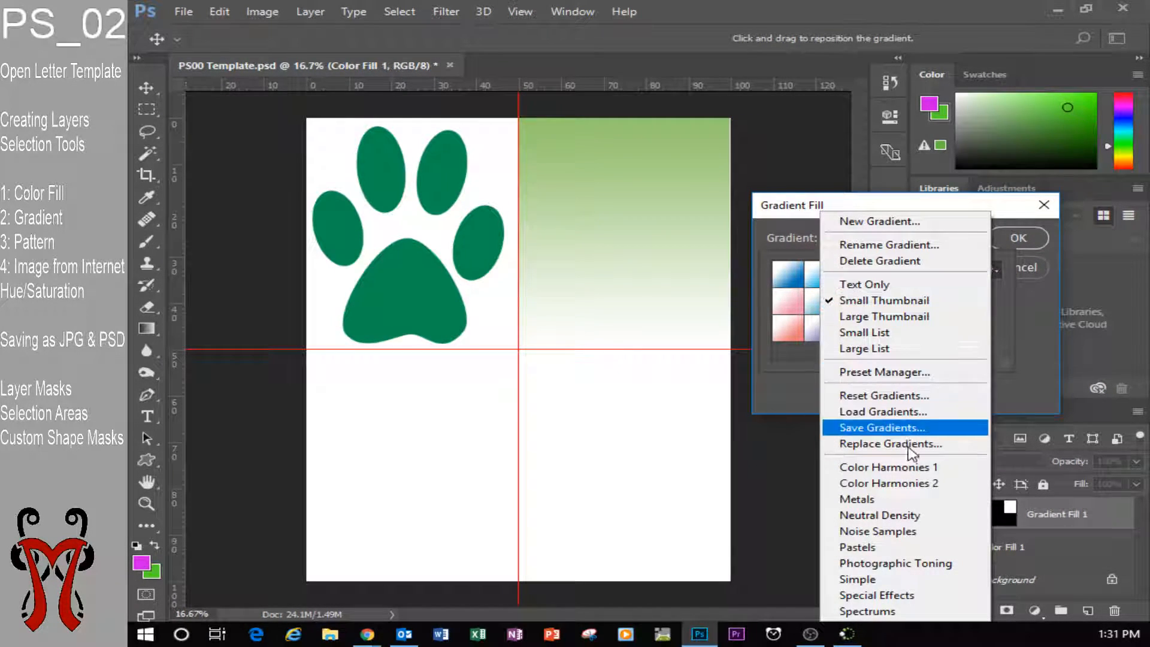
pyautogui.click(889, 502)
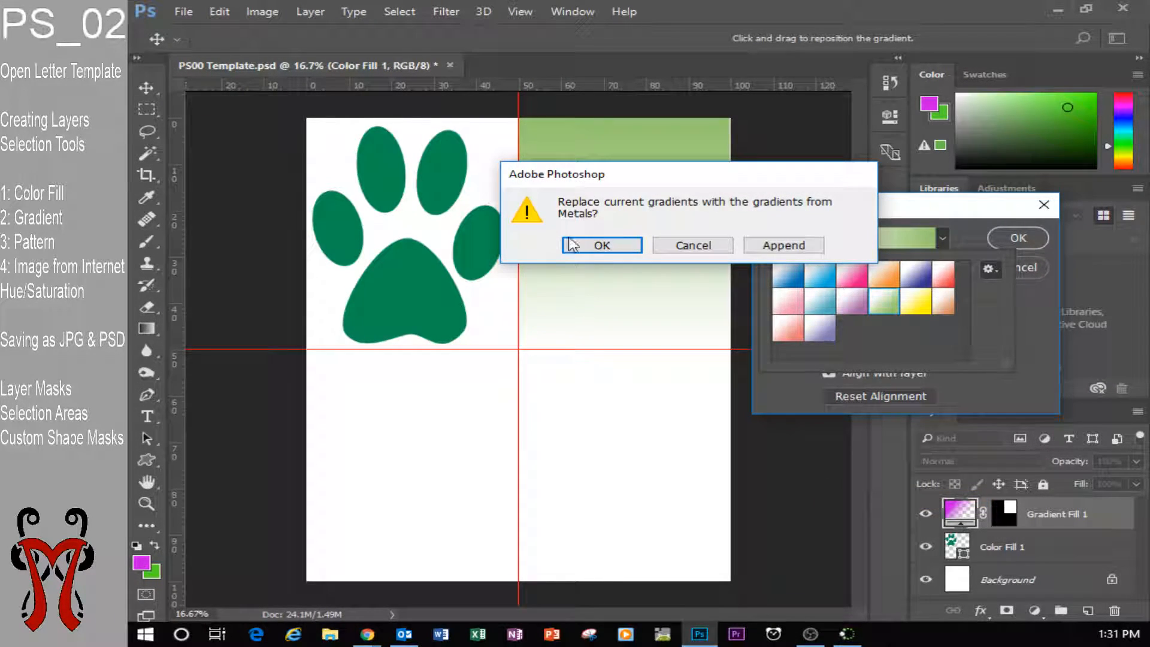
pyautogui.click(597, 251)
pyautogui.click(787, 273)
pyautogui.click(819, 274)
pyautogui.click(862, 275)
pyautogui.click(871, 276)
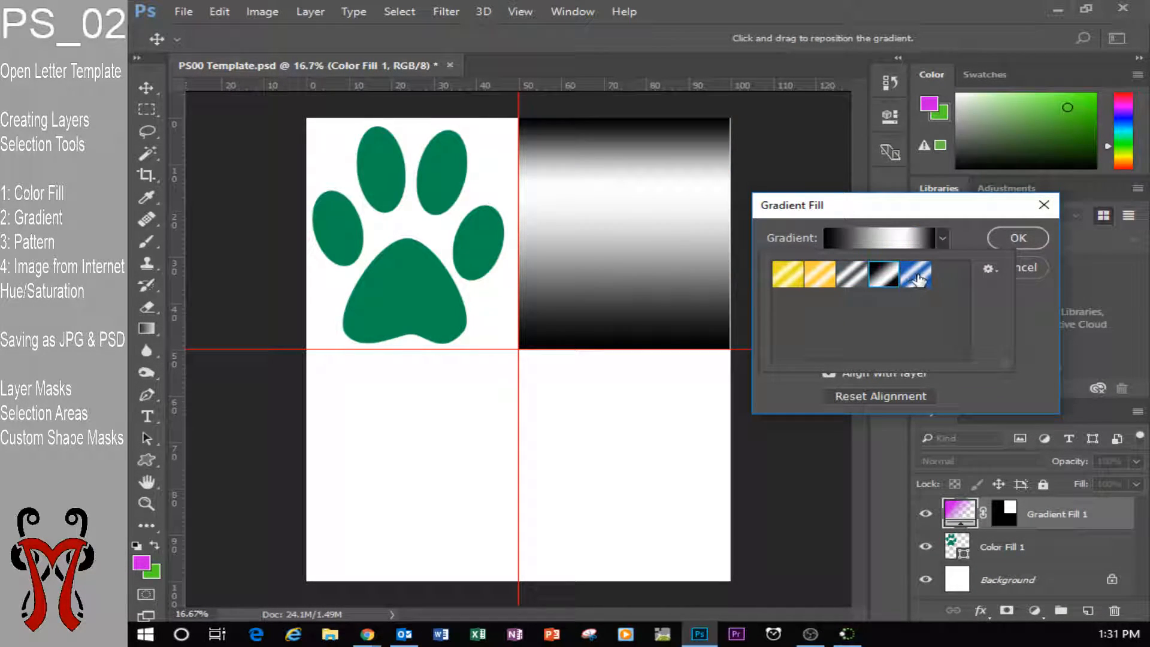
pyautogui.click(915, 275)
pyautogui.click(869, 274)
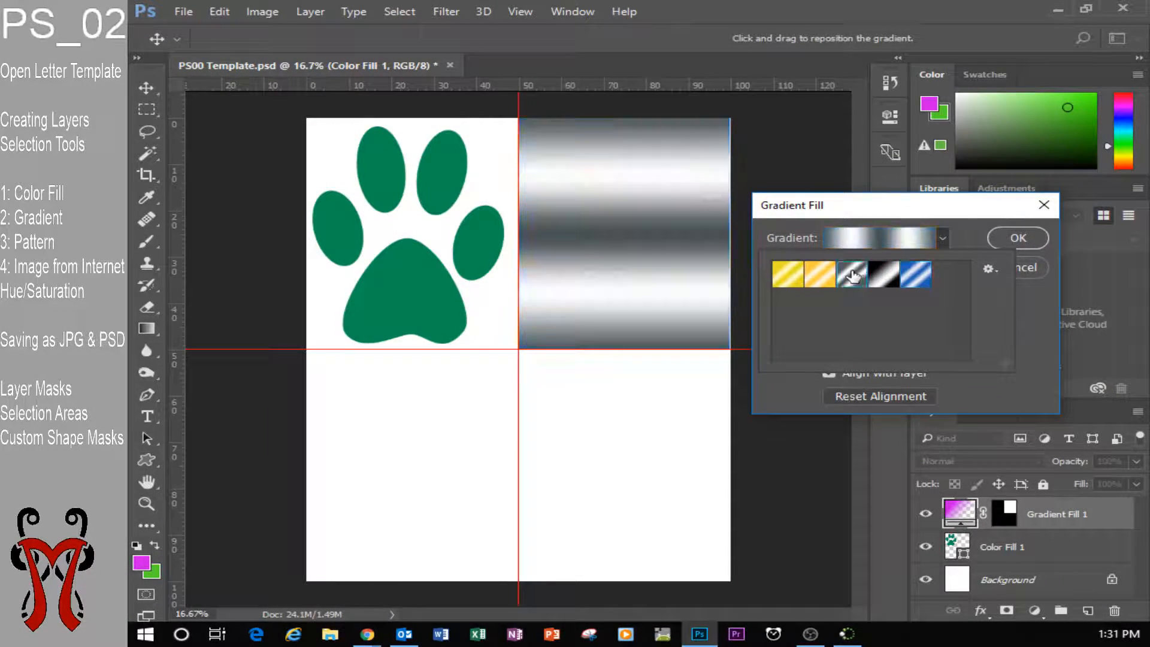
# Replace the gradient presets with the Color Harmonies 1 set and choose the orange, purple and yellow-green gradient
pyautogui.click(988, 269)
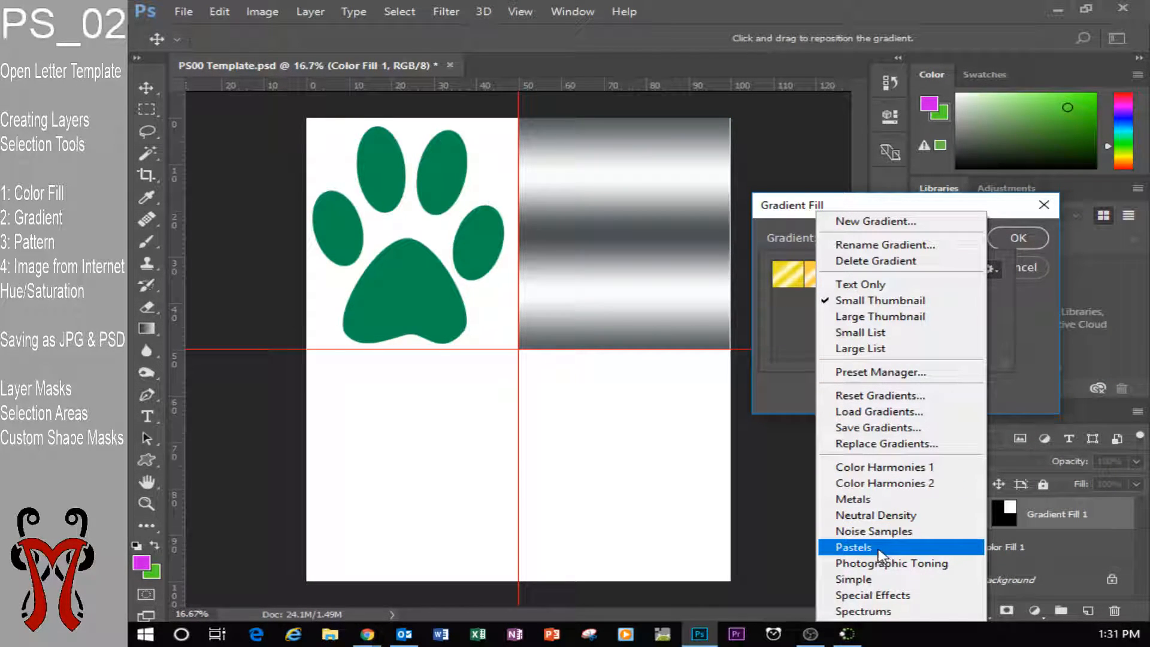
pyautogui.click(866, 467)
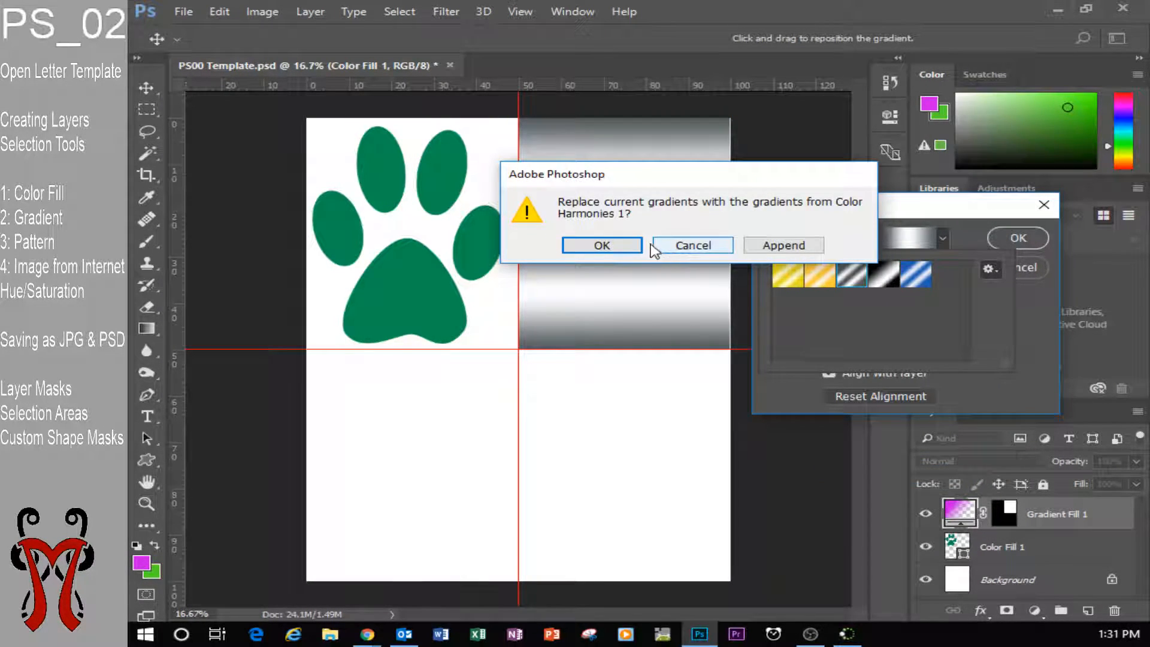
pyautogui.click(631, 247)
pyautogui.click(787, 275)
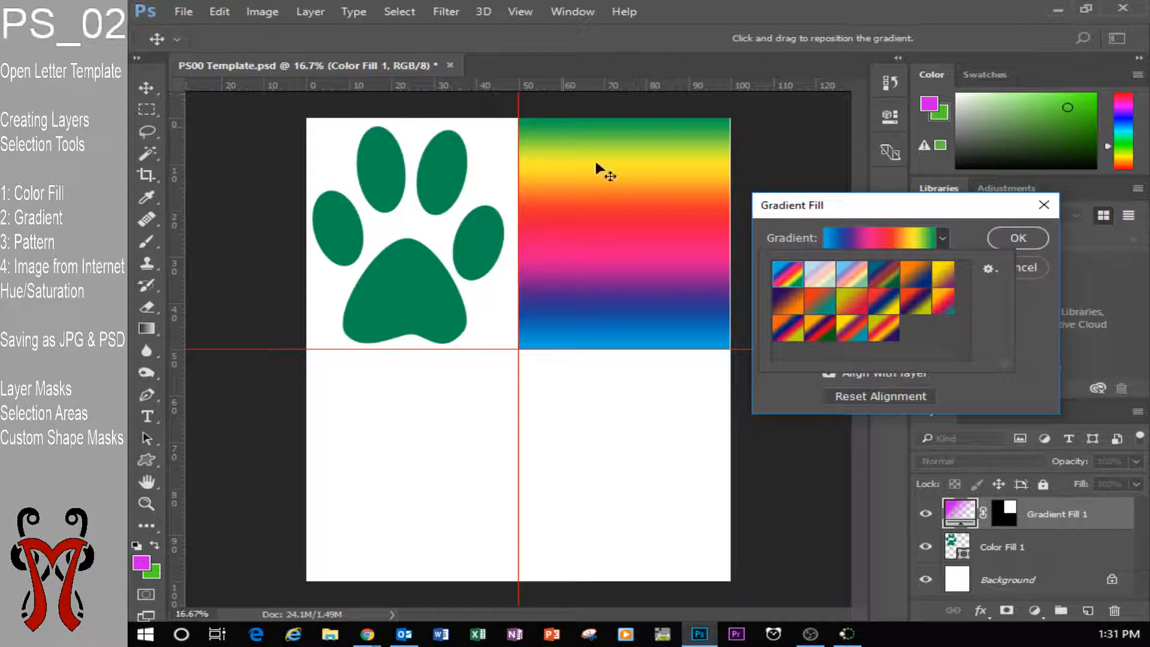
pyautogui.click(818, 276)
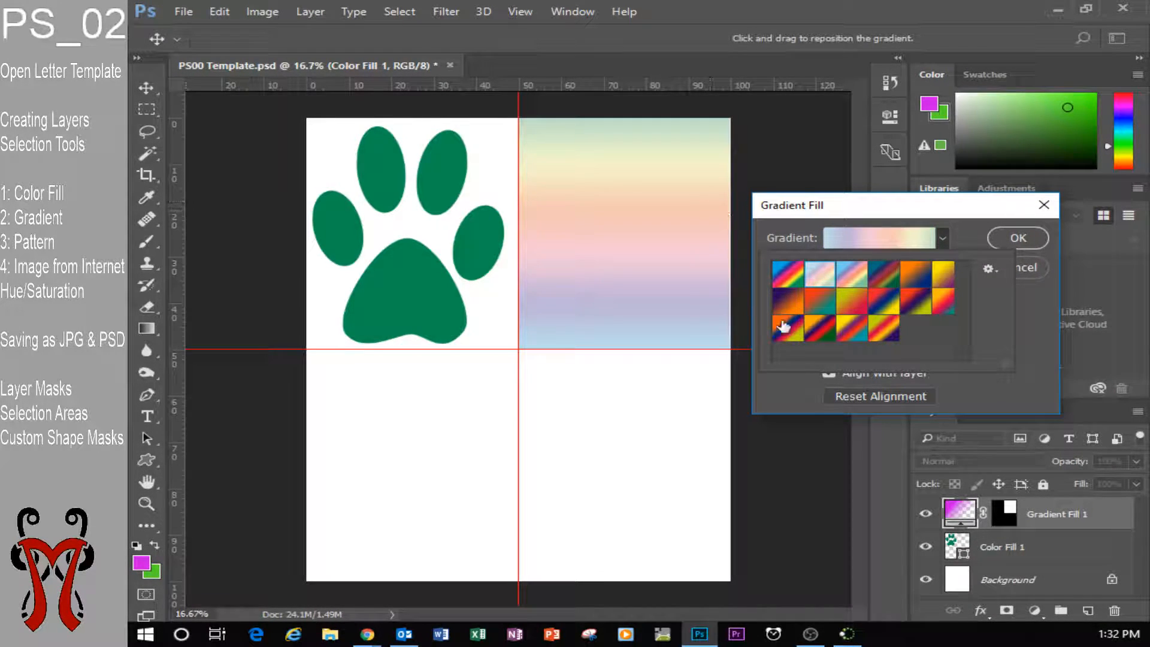
pyautogui.click(853, 303)
pyautogui.click(819, 302)
pyautogui.click(795, 312)
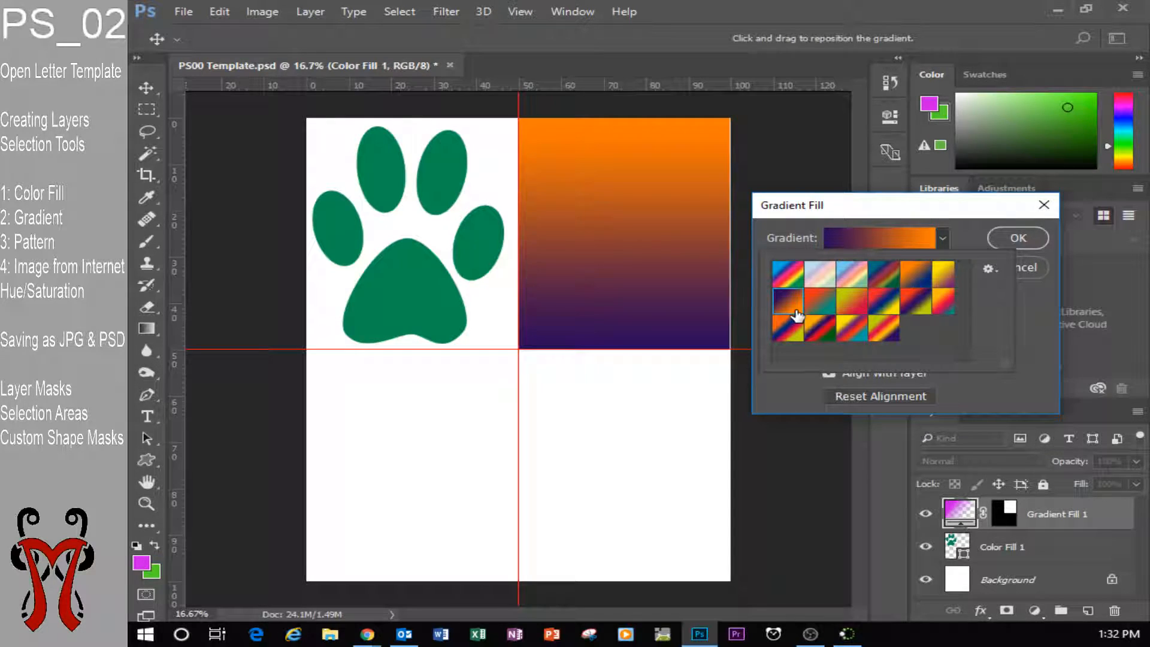
pyautogui.click(911, 302)
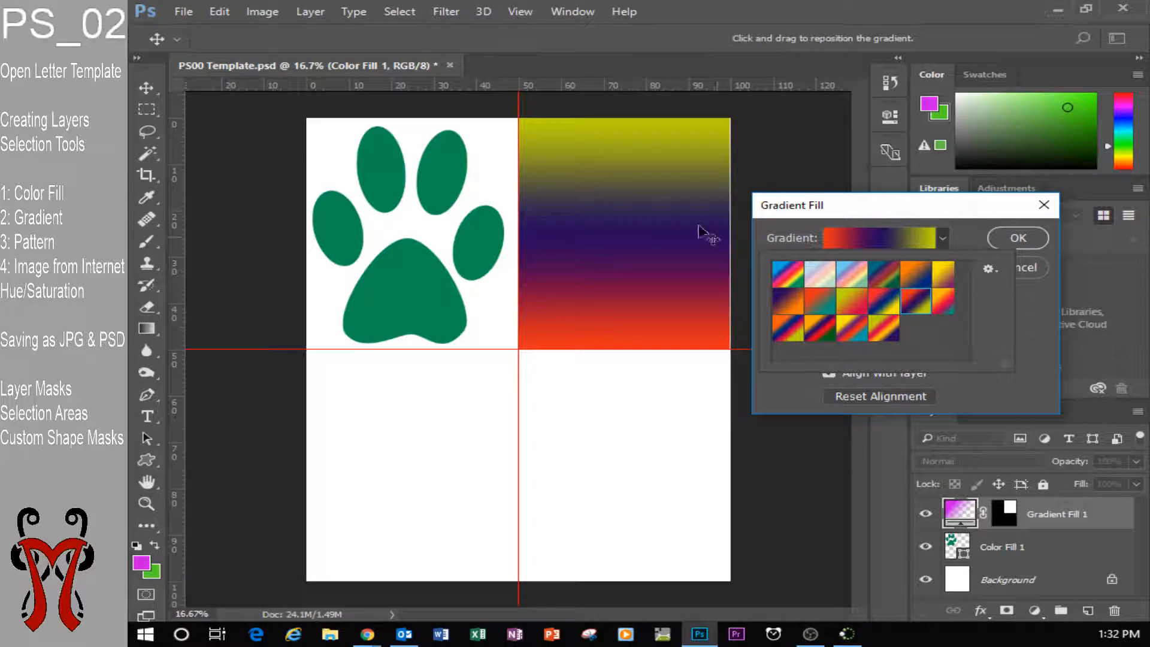
pyautogui.click(975, 231)
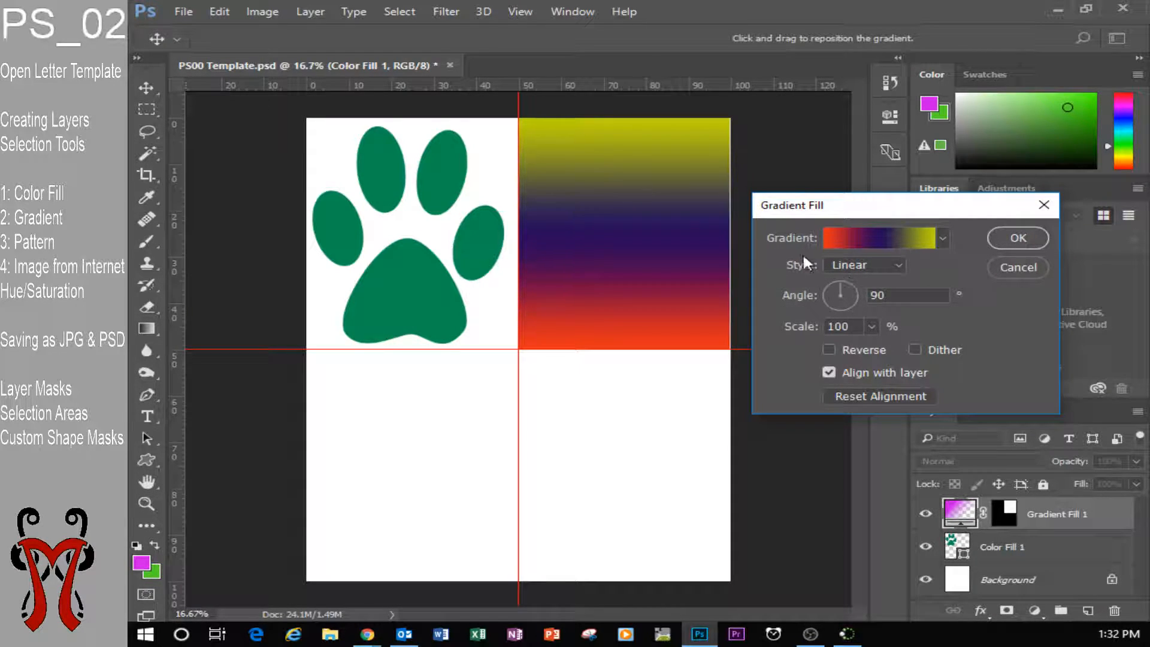
# Try the Radial, Angle, Reflected and Diamond styles on the gradient fill
pyautogui.click(865, 271)
pyautogui.click(828, 262)
pyautogui.click(879, 268)
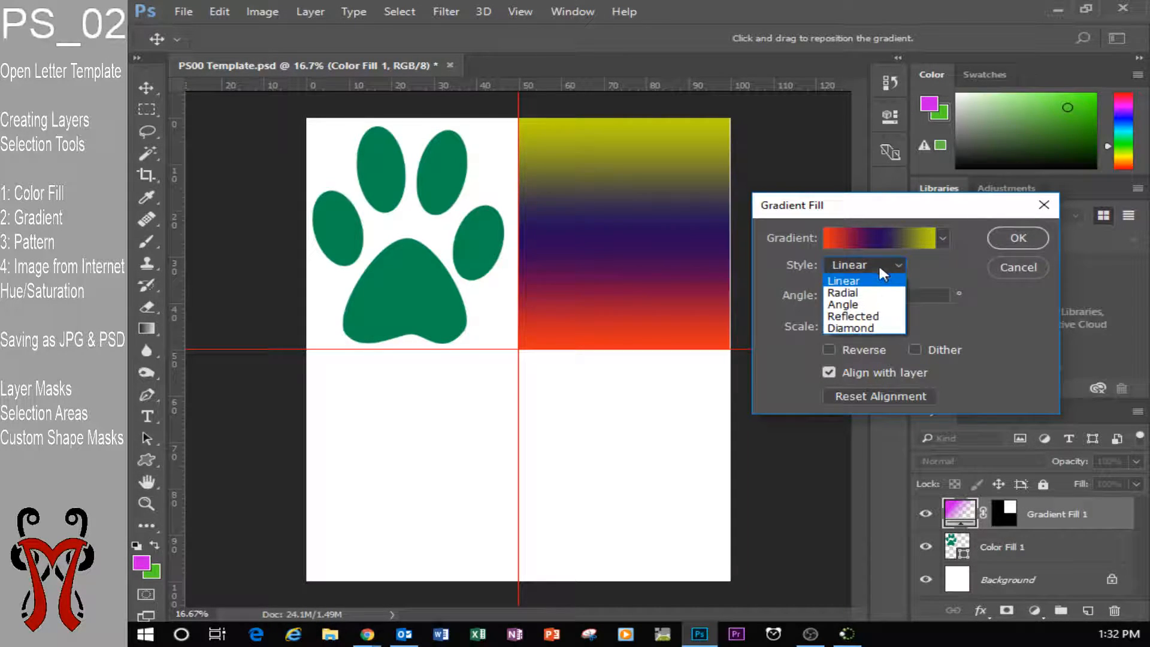
pyautogui.click(863, 293)
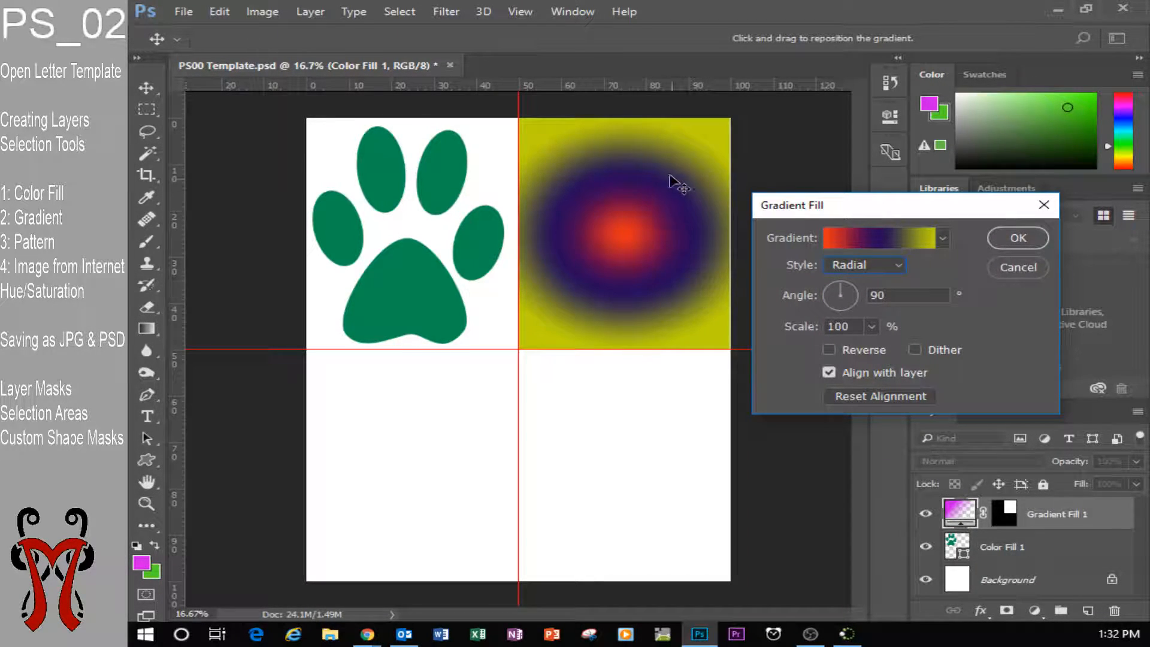
pyautogui.click(862, 264)
pyautogui.click(863, 304)
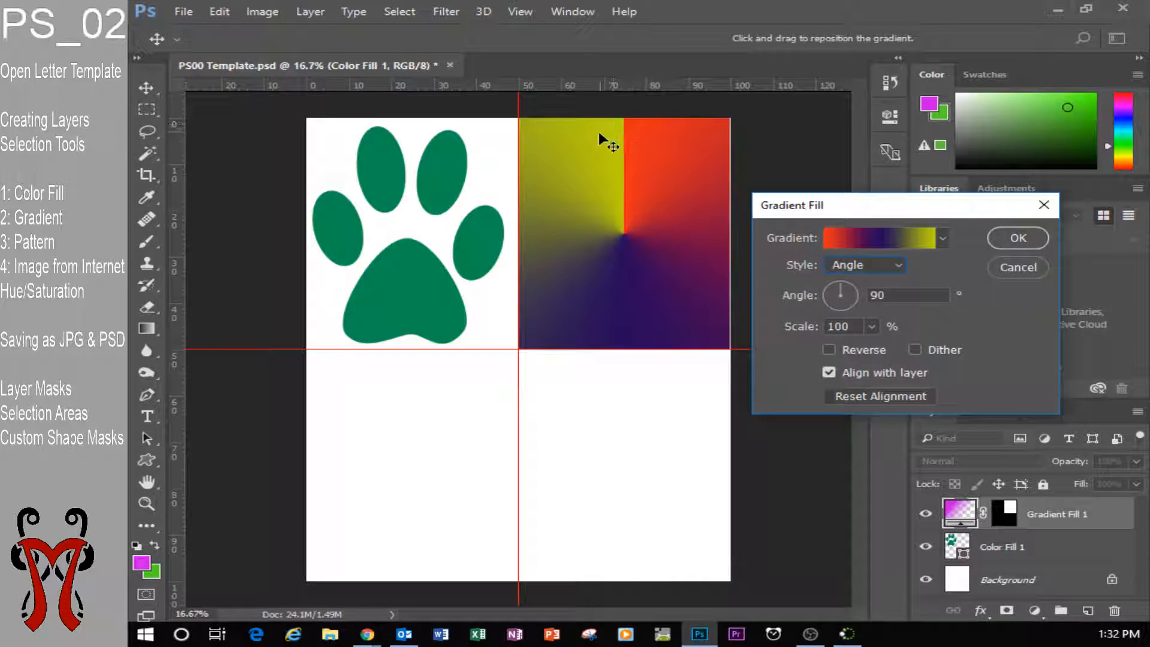
pyautogui.click(830, 269)
pyautogui.click(862, 318)
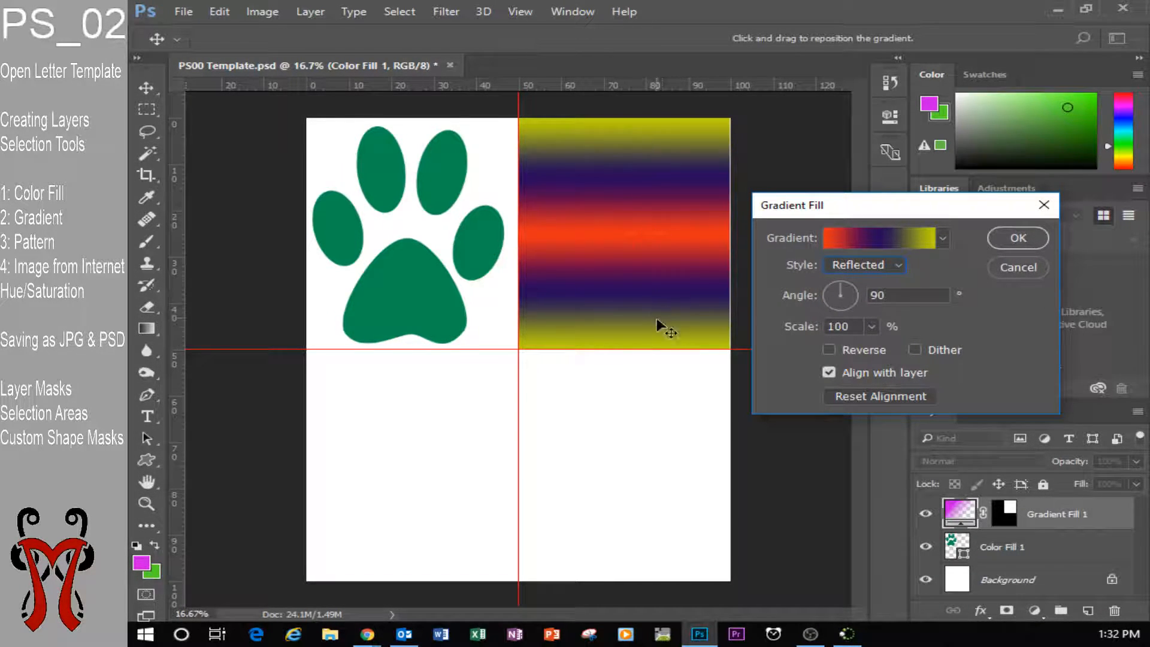
pyautogui.click(862, 266)
pyautogui.click(876, 322)
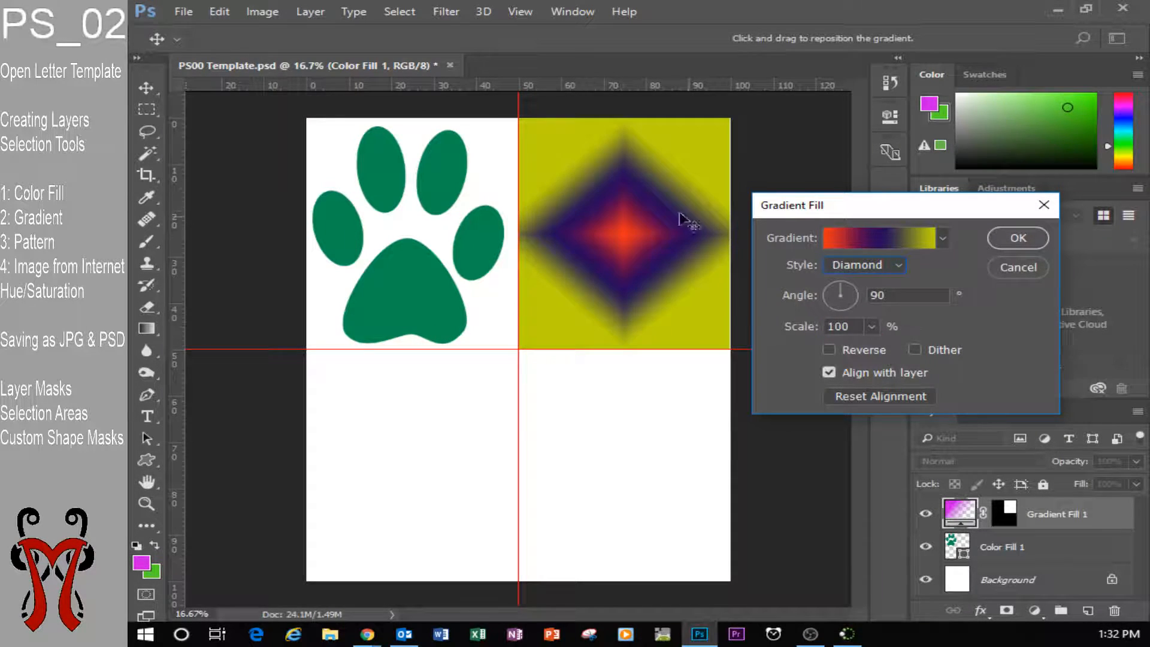
# Switch the gradient style to Radial and back to Diamond to compare the two
pyautogui.click(862, 266)
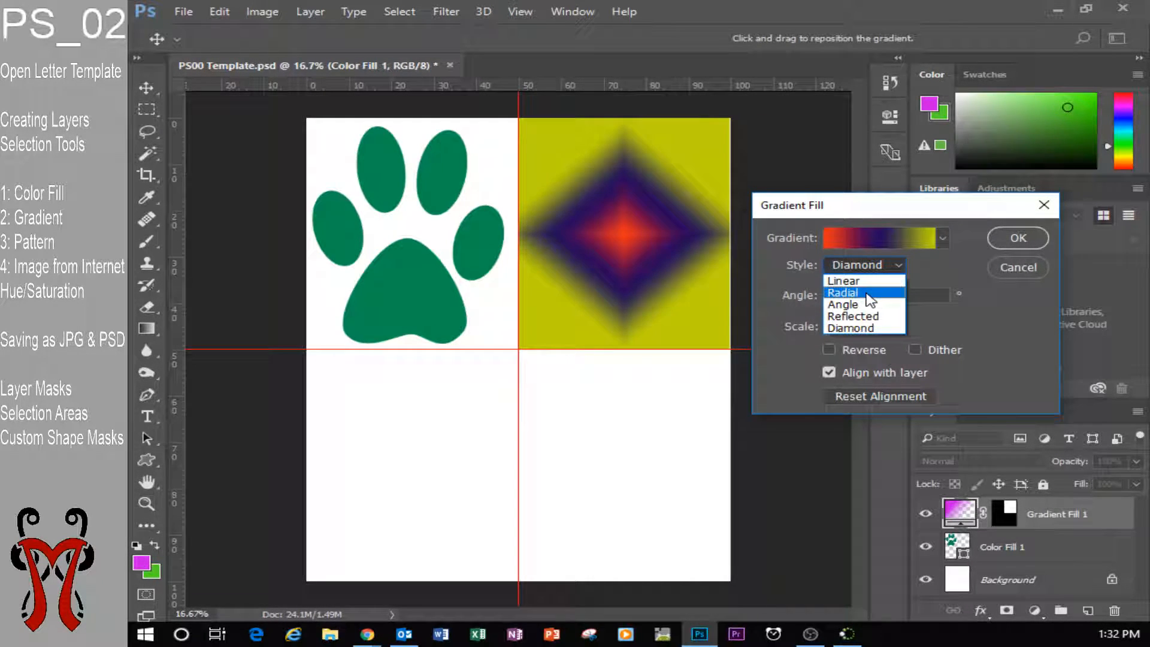
pyautogui.click(856, 292)
pyautogui.click(869, 264)
pyautogui.click(878, 328)
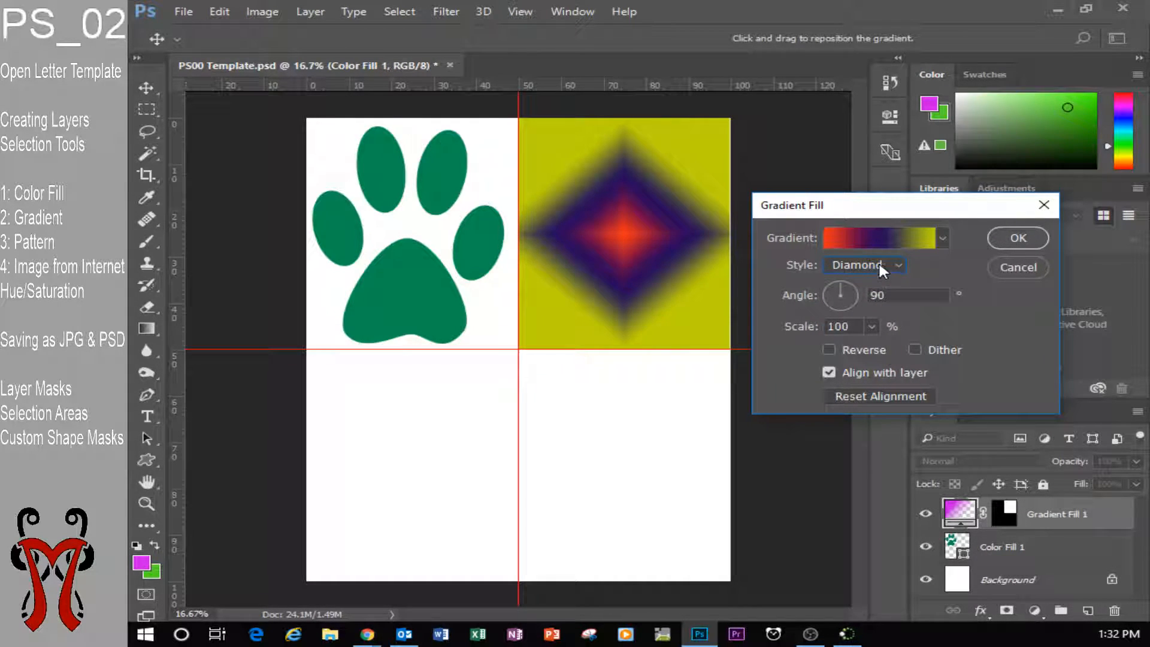
pyautogui.click(856, 265)
pyautogui.click(863, 326)
# Rotate the gradient to an angle of 57.53° and set its style to Linear
pyautogui.moveTo(839, 282)
pyautogui.mouseDown()
pyautogui.moveTo(834, 299)
pyautogui.moveTo(833, 282)
pyautogui.moveTo(846, 281)
pyautogui.moveTo(851, 300)
pyautogui.moveTo(855, 279)
pyautogui.moveTo(832, 287)
pyautogui.moveTo(846, 304)
pyautogui.moveTo(857, 281)
pyautogui.moveTo(847, 282)
pyautogui.mouseUp()
pyautogui.click(866, 266)
pyautogui.click(857, 287)
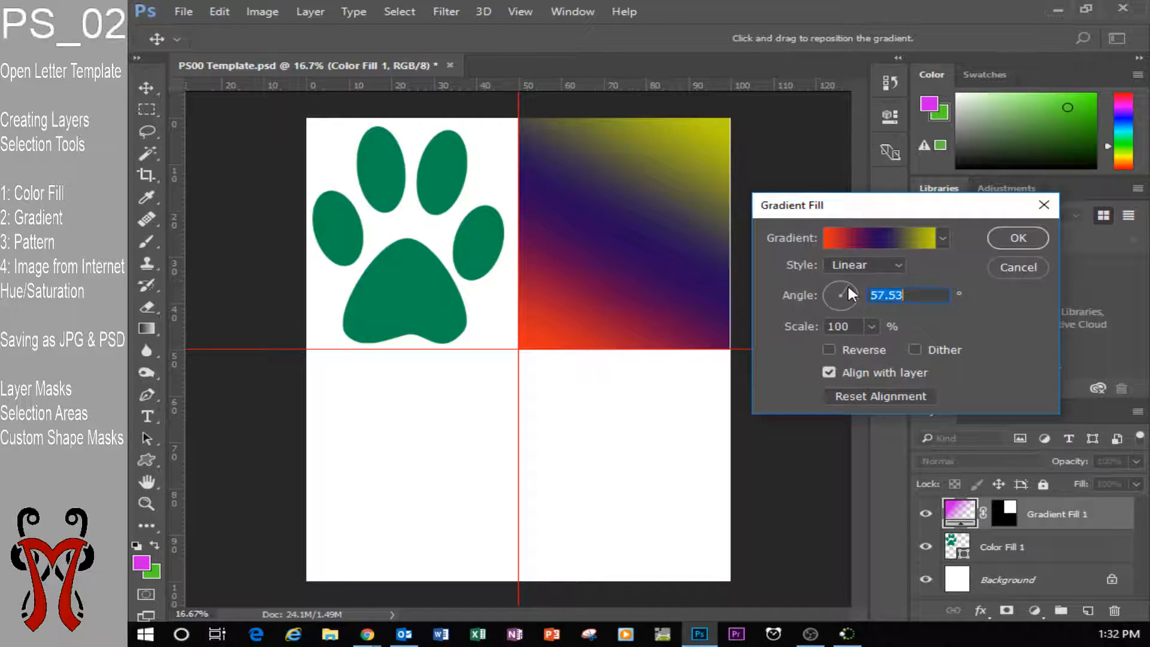
# Reduce the gradient's scale to 23% and apply the gradient fill
pyautogui.click(871, 326)
pyautogui.moveTo(875, 347); pyautogui.dragTo(863, 349)
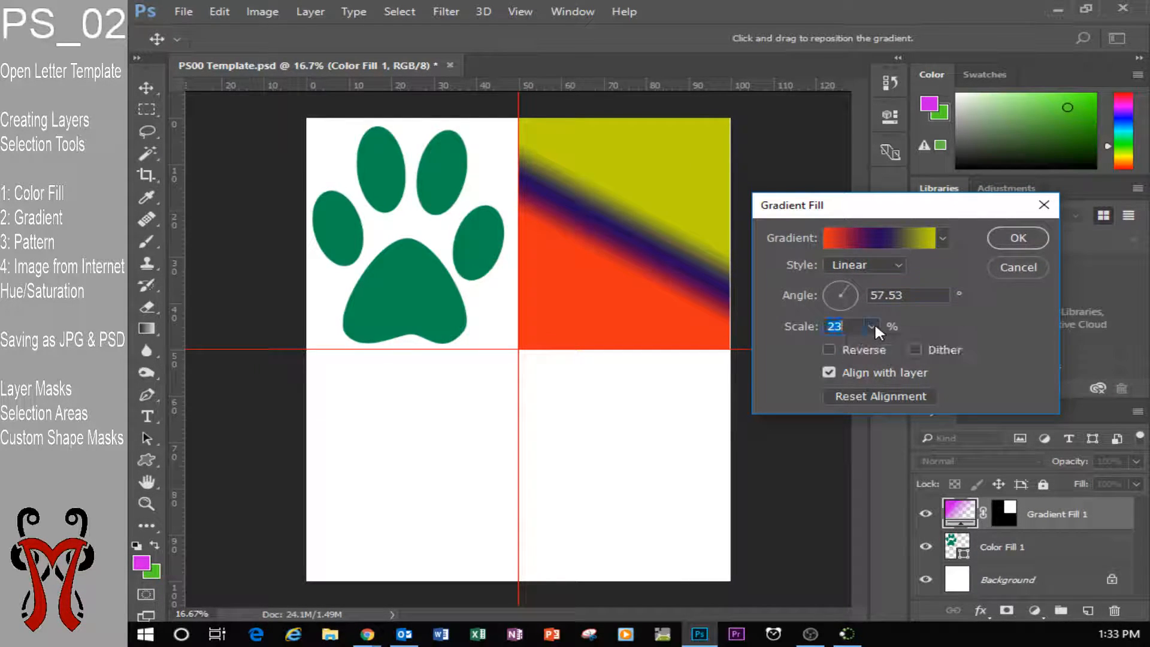
pyautogui.click(1015, 239)
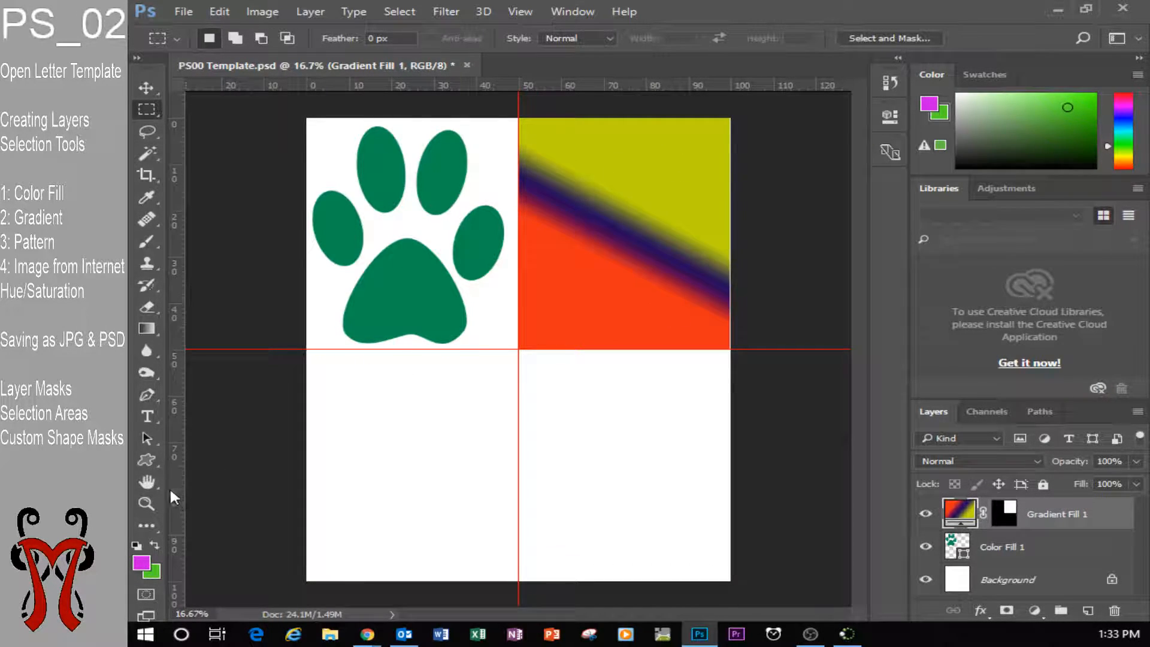
# Draw an open right-hand custom shape path across the gradient quadrant and mask the gradient fill with it
pyautogui.click(147, 460)
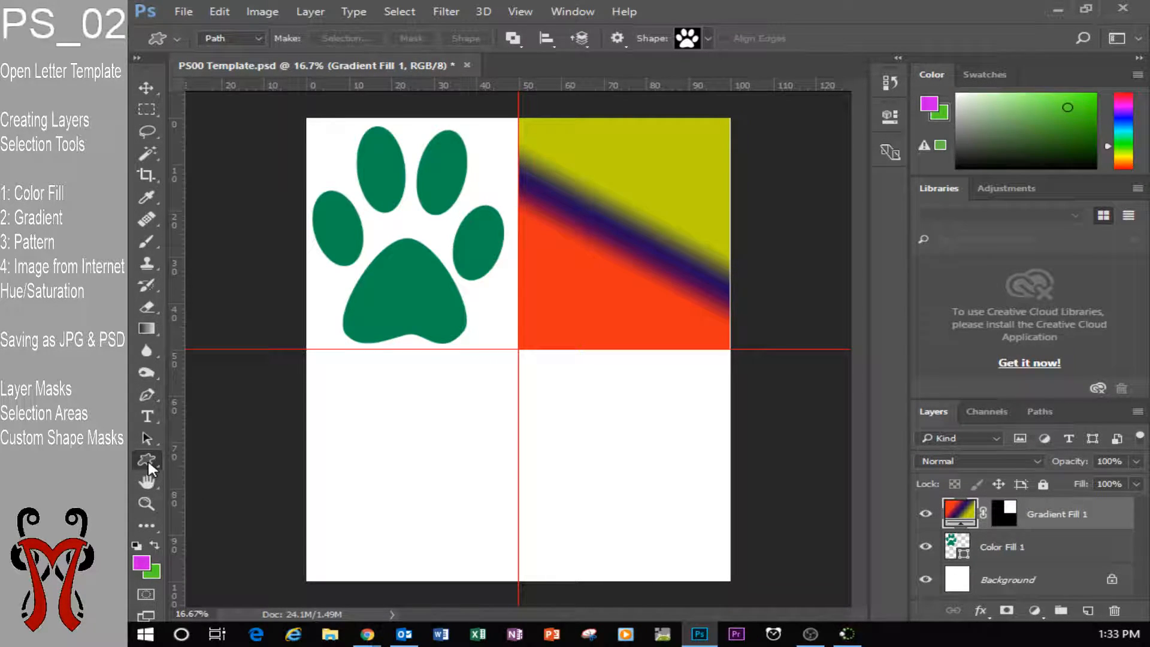
pyautogui.click(708, 37)
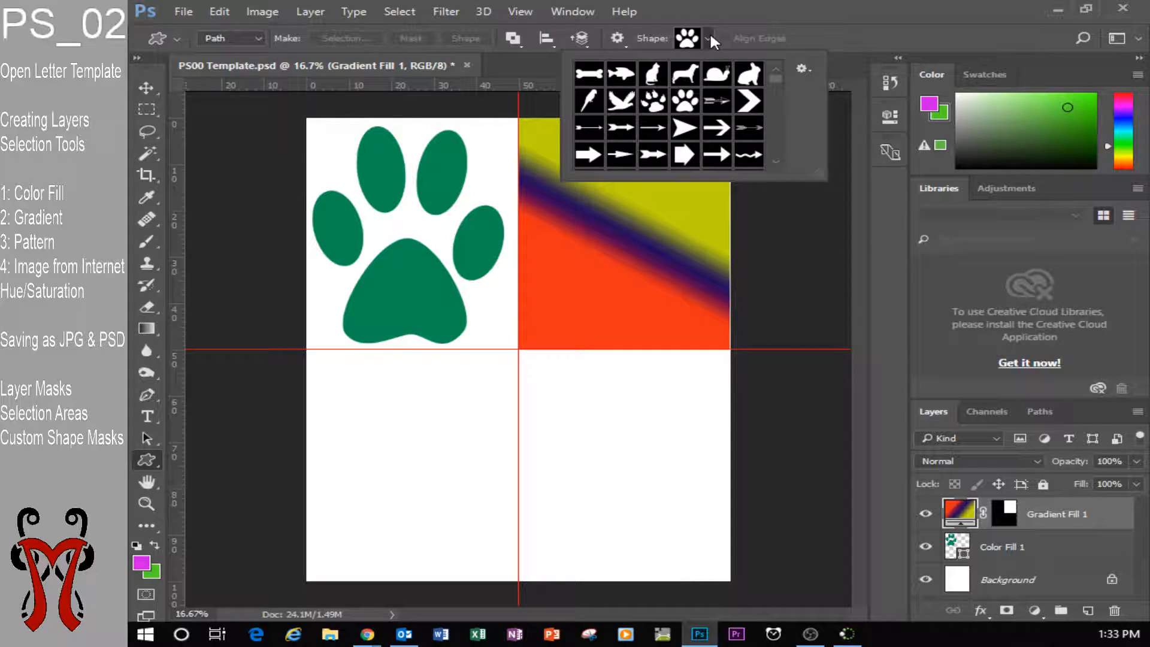
pyautogui.scroll(-2, 684, 111)
pyautogui.scroll(-8, 683, 111)
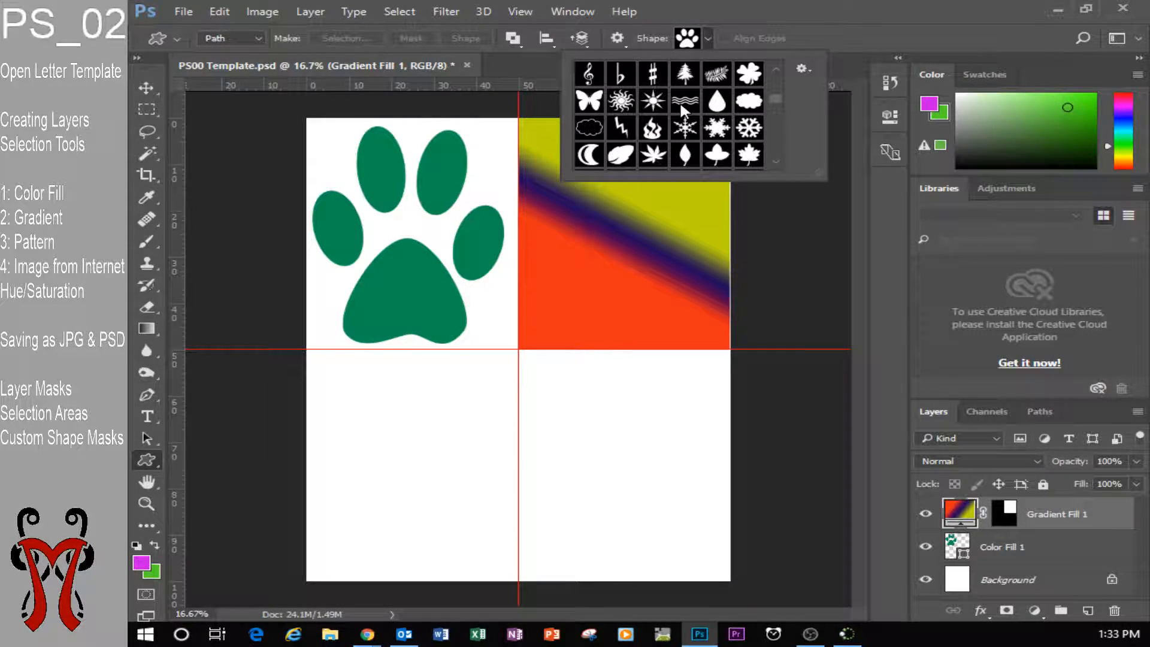
pyautogui.scroll(-3, 679, 101)
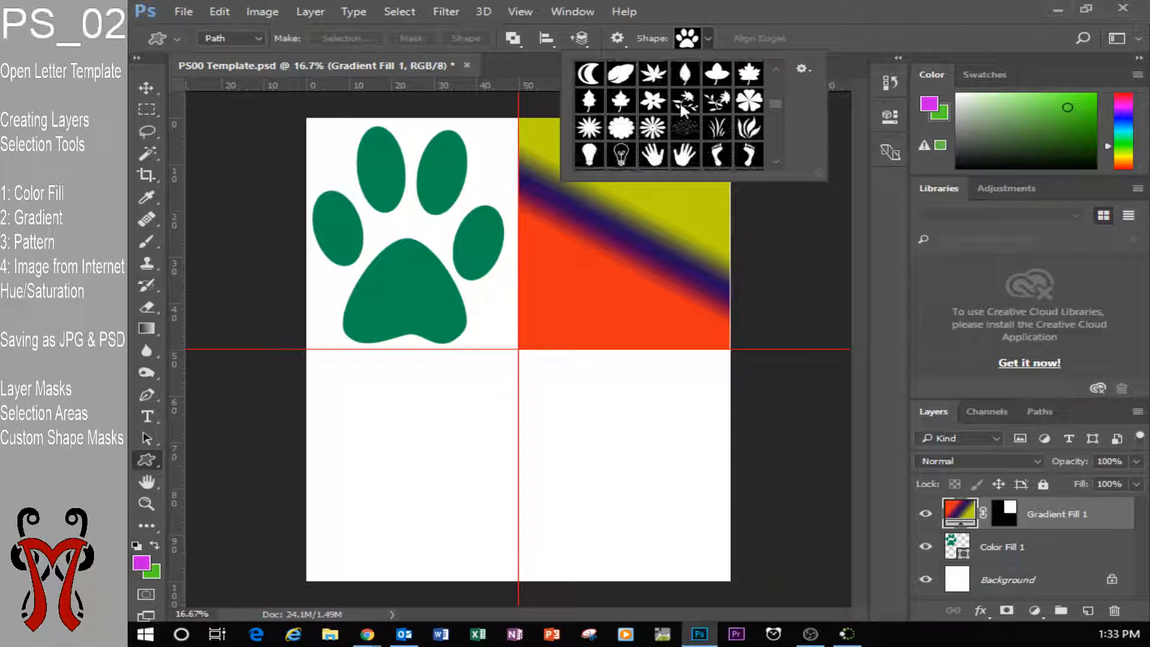
pyautogui.scroll(-1, 680, 100)
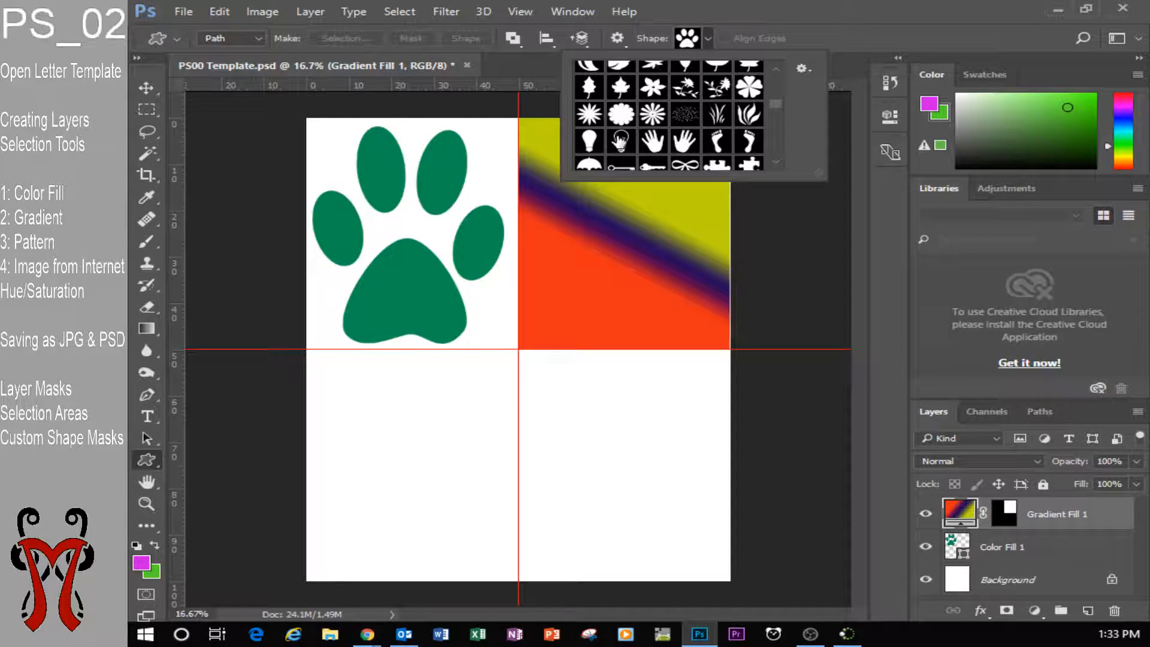
pyautogui.doubleClick(674, 143)
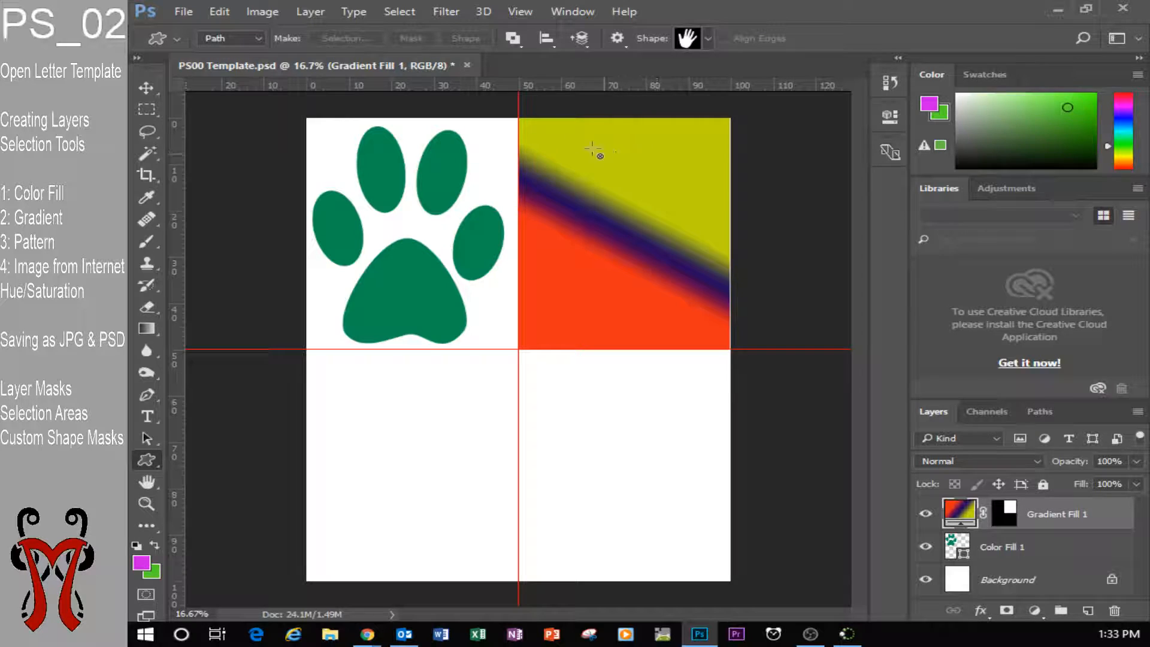
pyautogui.moveTo(525, 119); pyautogui.dragTo(724, 337)
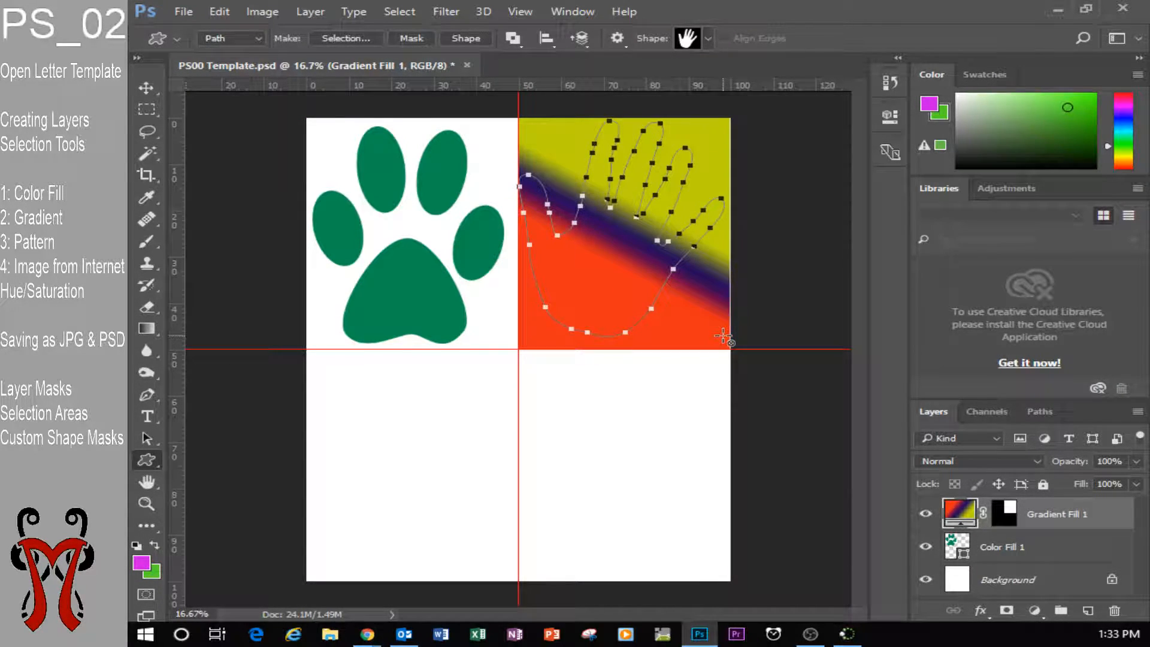
pyautogui.click(425, 39)
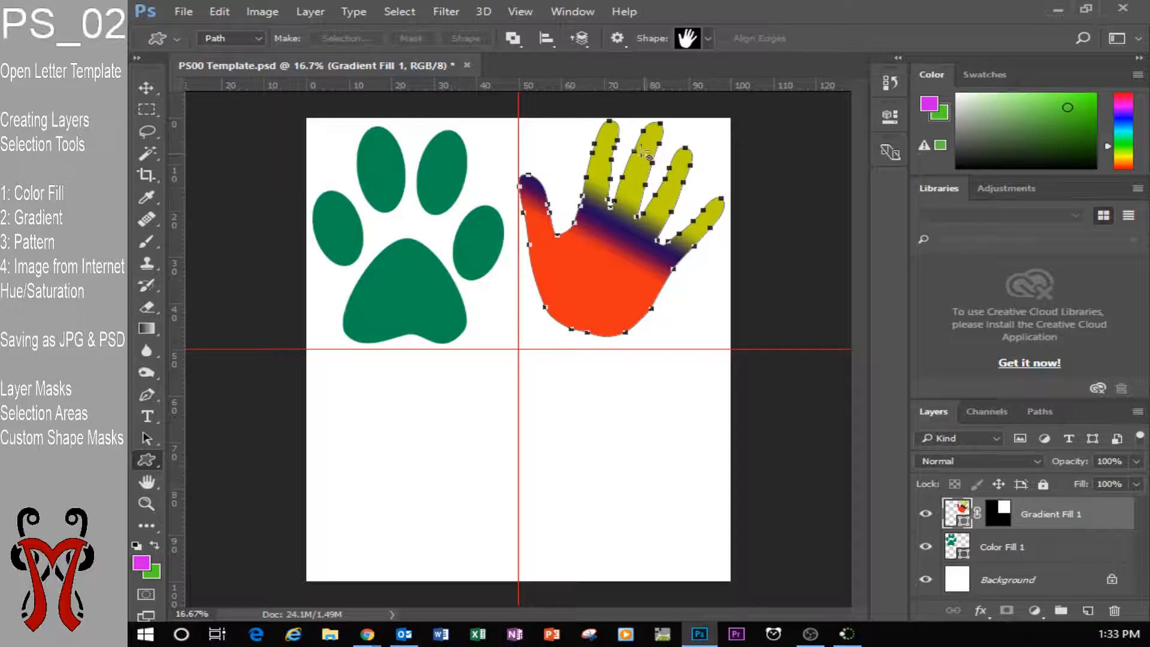
# Move the gradient hand slightly down and to the right, then compare its bounds with the paw print's
pyautogui.click(154, 87)
pyautogui.moveTo(573, 270); pyautogui.dragTo(582, 276)
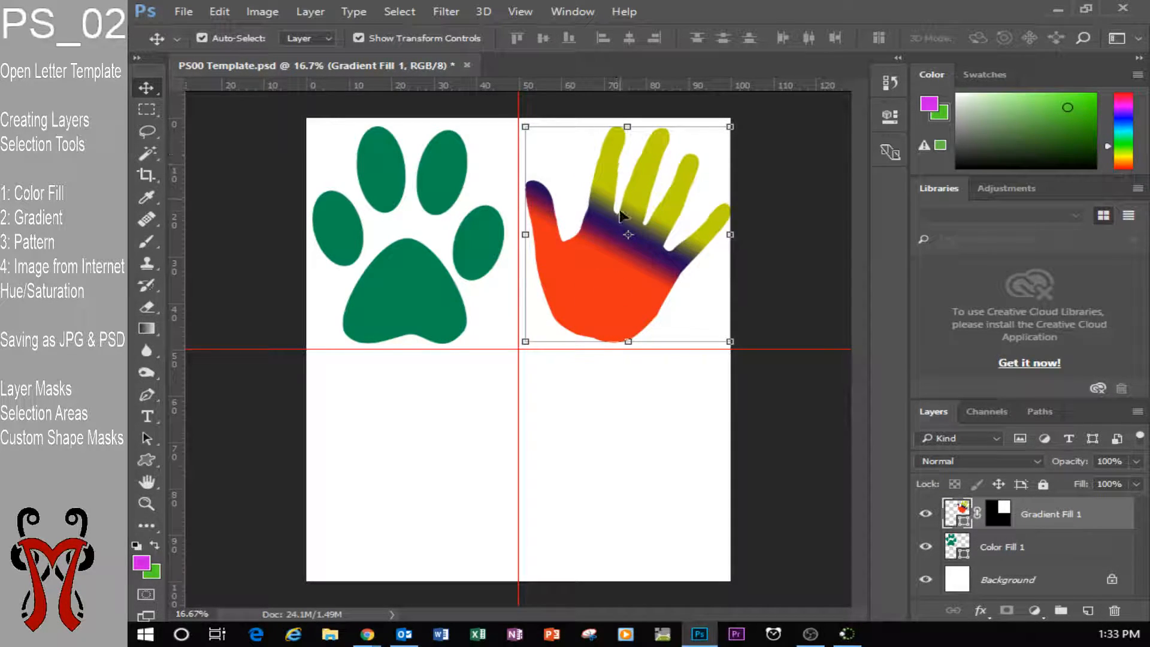
pyautogui.click(500, 249)
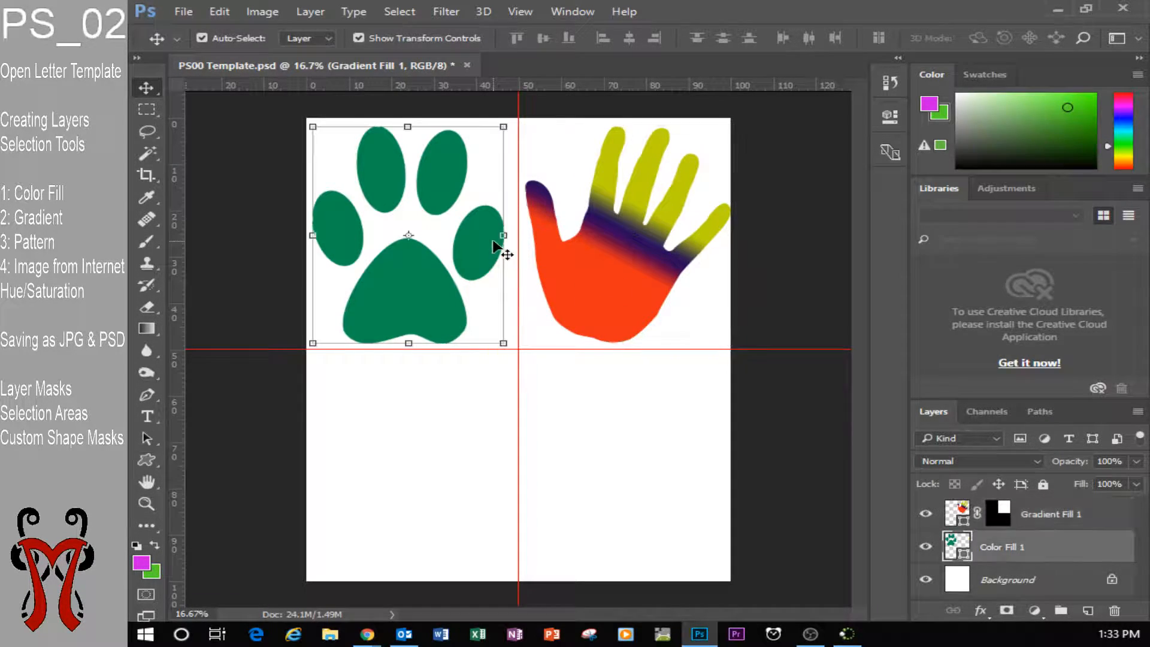
pyautogui.click(638, 252)
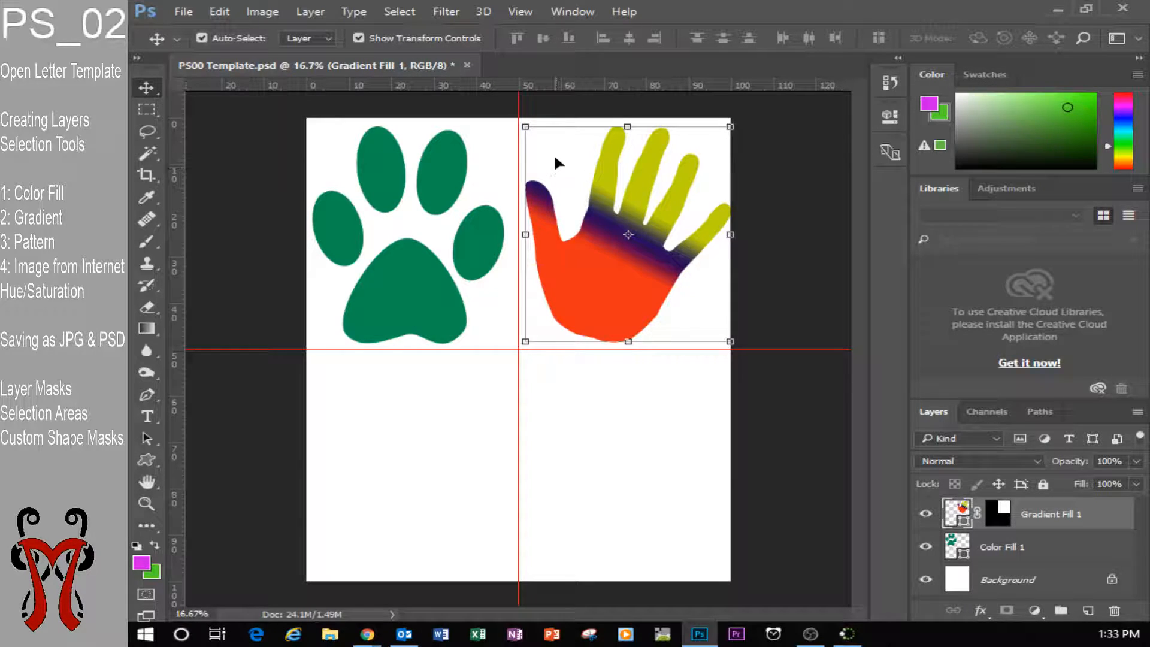
# Narrow the gradient hand to 97.05% width, shift it 30 px to the right and apply the transformation
pyautogui.moveTo(529, 129)
pyautogui.mouseDown()
pyautogui.moveTo(577, 193)
pyautogui.moveTo(588, 230)
pyautogui.moveTo(576, 184)
pyautogui.moveTo(539, 133)
pyautogui.moveTo(526, 135)
pyautogui.moveTo(561, 215)
pyautogui.moveTo(531, 127)
pyautogui.mouseUp()
pyautogui.moveTo(597, 243); pyautogui.dragTo(618, 262)
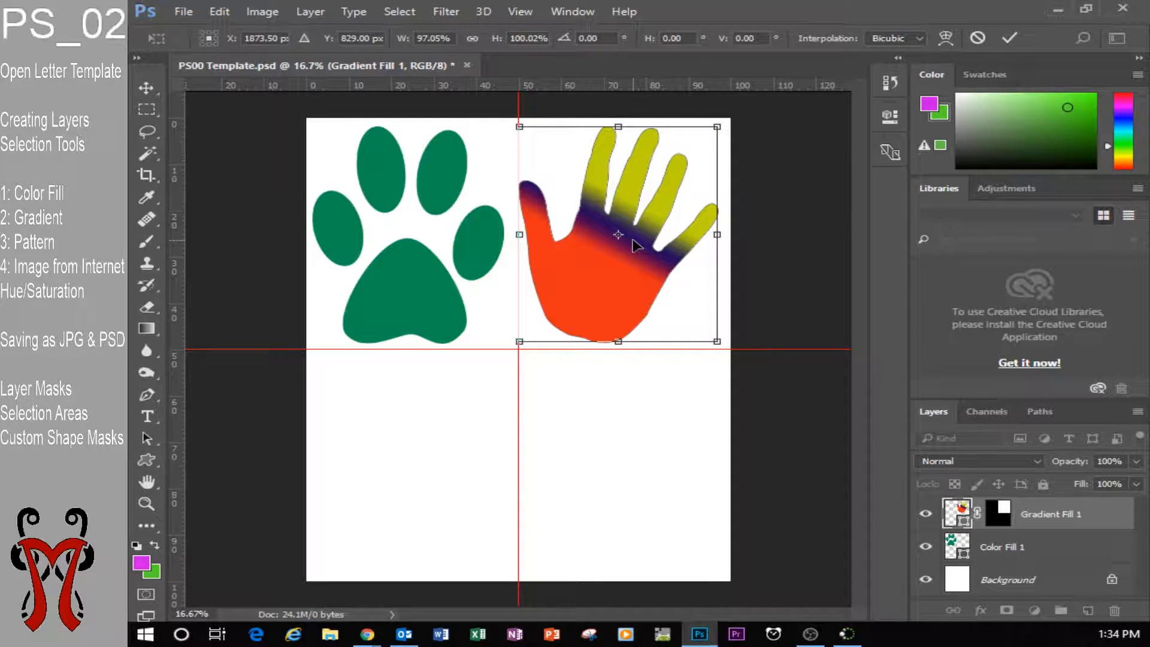
pyautogui.hotkey('shift', 'Right')
pyautogui.hotkey('shift', 'Right')
pyautogui.hotkey('shift', 'Right')
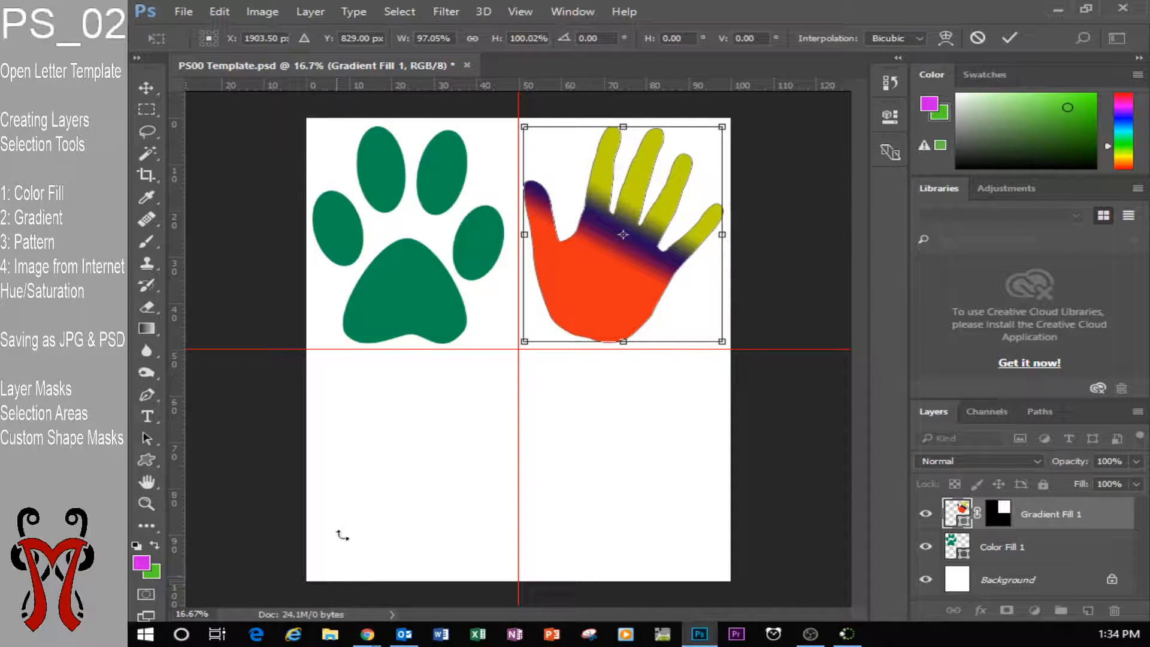
pyautogui.click(154, 82)
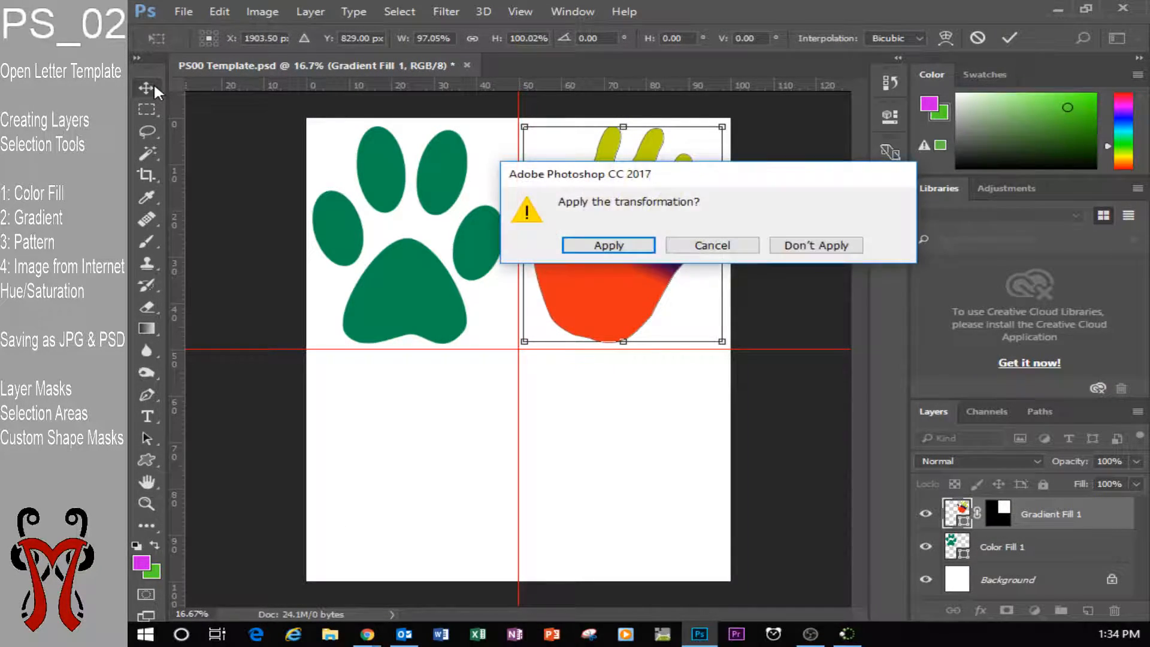
pyautogui.click(652, 247)
# Nudge the gradient hand until it sits centred in the upper-right quadrant, level with the paw print
pyautogui.moveTo(598, 254); pyautogui.dragTo(609, 248)
pyautogui.hotkey('shift', 'Down')
pyautogui.hotkey('shift', 'Down')
pyautogui.hotkey('shift', 'Down')
pyautogui.hotkey('shift', 'Down')
pyautogui.hotkey('shift', 'Down')
pyautogui.hotkey('shift', 'Down')
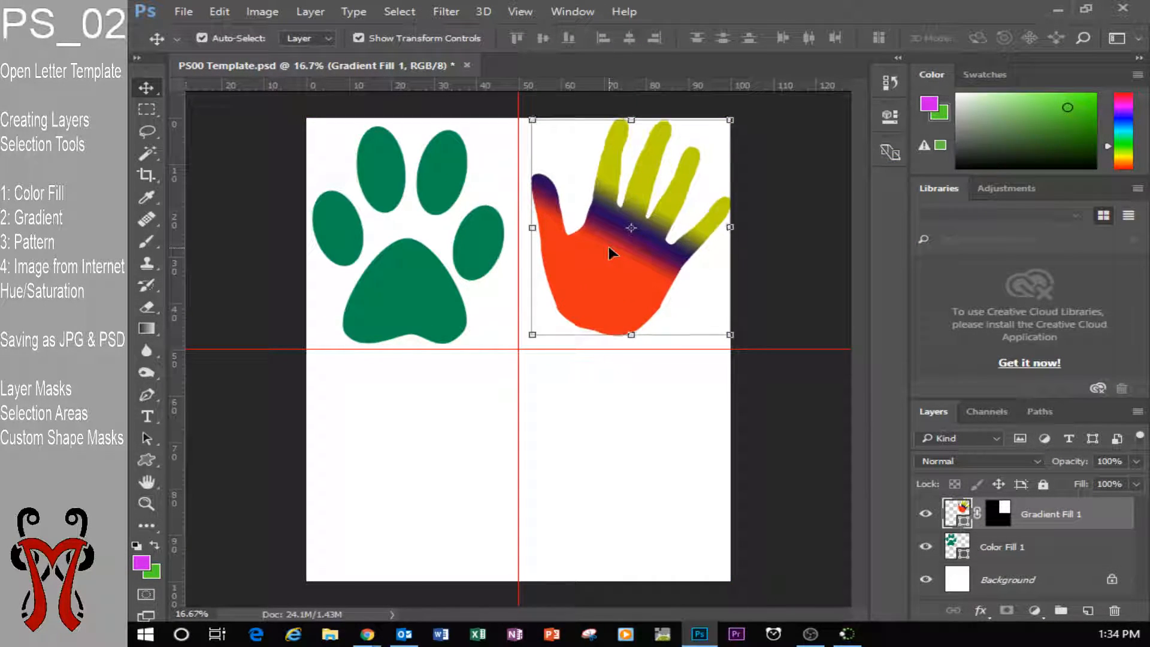
pyautogui.hotkey('shift', 'Left')
pyautogui.hotkey('shift', 'Left')
pyautogui.hotkey('shift', 'Left')
pyautogui.hotkey('shift', 'Left')
pyautogui.hotkey('shift', 'Left')
pyautogui.hotkey('shift', 'Left')
pyautogui.hotkey('shift', 'Left')
pyautogui.hotkey('shift', 'Left')
pyautogui.hotkey('shift', 'Left')
pyautogui.hotkey('shift', 'Left')
pyautogui.hotkey('shift', 'Left')
pyautogui.hotkey('shift', 'Left')
pyautogui.hotkey('shift', 'Left')
pyautogui.hotkey('shift', 'Left')
pyautogui.hotkey('shift', 'Left')
pyautogui.hotkey('shift', 'Left')
pyautogui.hotkey('shift', 'Left')
pyautogui.hotkey('shift', 'Left')
pyautogui.hotkey('shift', 'Left')
pyautogui.hotkey('shift', 'Left')
pyautogui.hotkey('shift', 'Left')
pyautogui.hotkey('shift', 'Down')
pyautogui.hotkey('shift', 'Down')
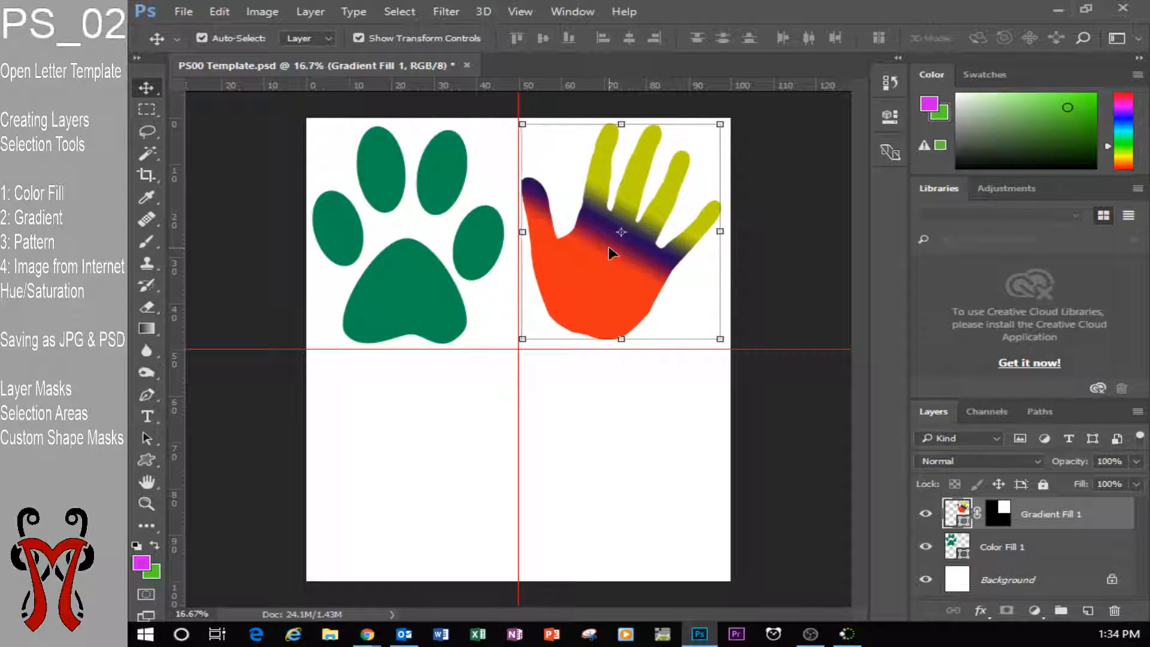
pyautogui.hotkey('shift', 'Right')
pyautogui.hotkey('shift', 'Right')
pyautogui.hotkey('shift', 'Right')
pyautogui.hotkey('shift', 'Right')
pyautogui.hotkey('shift', 'Right')
pyautogui.hotkey('shift', 'Right')
pyautogui.hotkey('shift', 'Right')
pyautogui.hotkey('shift', 'Right')
pyautogui.hotkey('shift', 'Right')
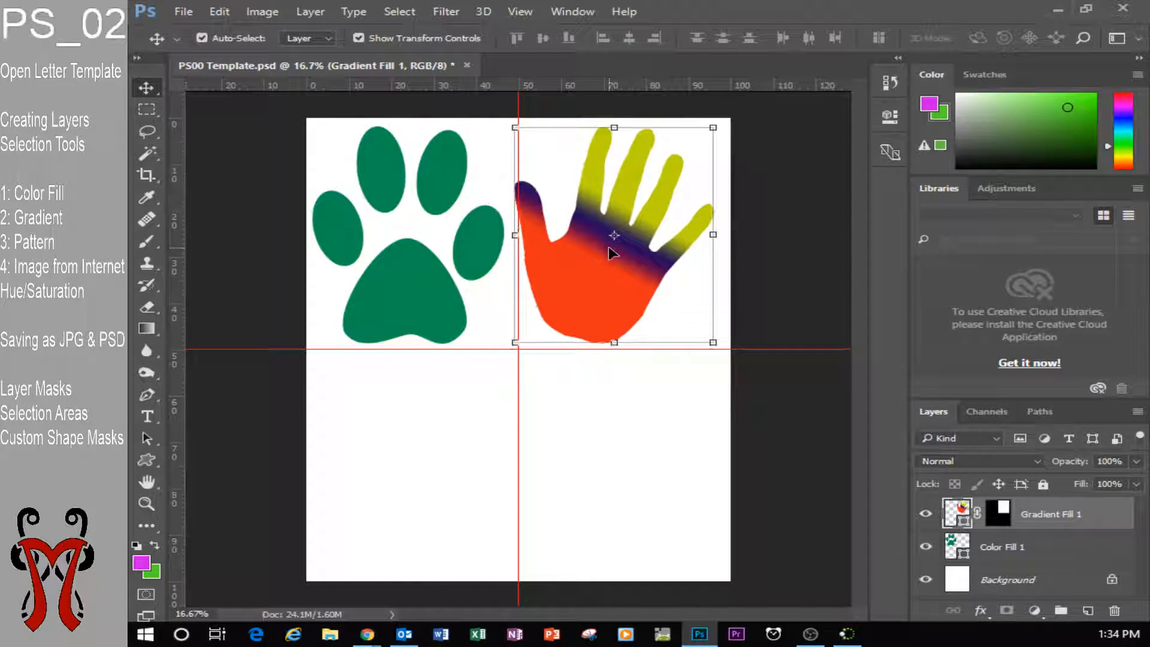
pyautogui.hotkey('shift', 'Up')
pyautogui.hotkey('shift', 'Up')
pyautogui.hotkey('shift', 'Right')
pyautogui.hotkey('shift', 'Right')
pyautogui.hotkey('shift', 'Right')
pyautogui.hotkey('shift', 'Right')
pyautogui.hotkey('shift', 'Right')
pyautogui.hotkey('shift', 'Right')
pyautogui.hotkey('shift', 'Right')
pyautogui.hotkey('shift', 'Right')
pyautogui.hotkey('shift', 'Right')
pyautogui.hotkey('shift', 'Down')
pyautogui.hotkey('shift', 'Down')
pyautogui.hotkey('shift', 'Up')
pyautogui.hotkey('shift', 'Left')
pyautogui.hotkey('shift', 'Left')
pyautogui.hotkey('shift', 'Left')
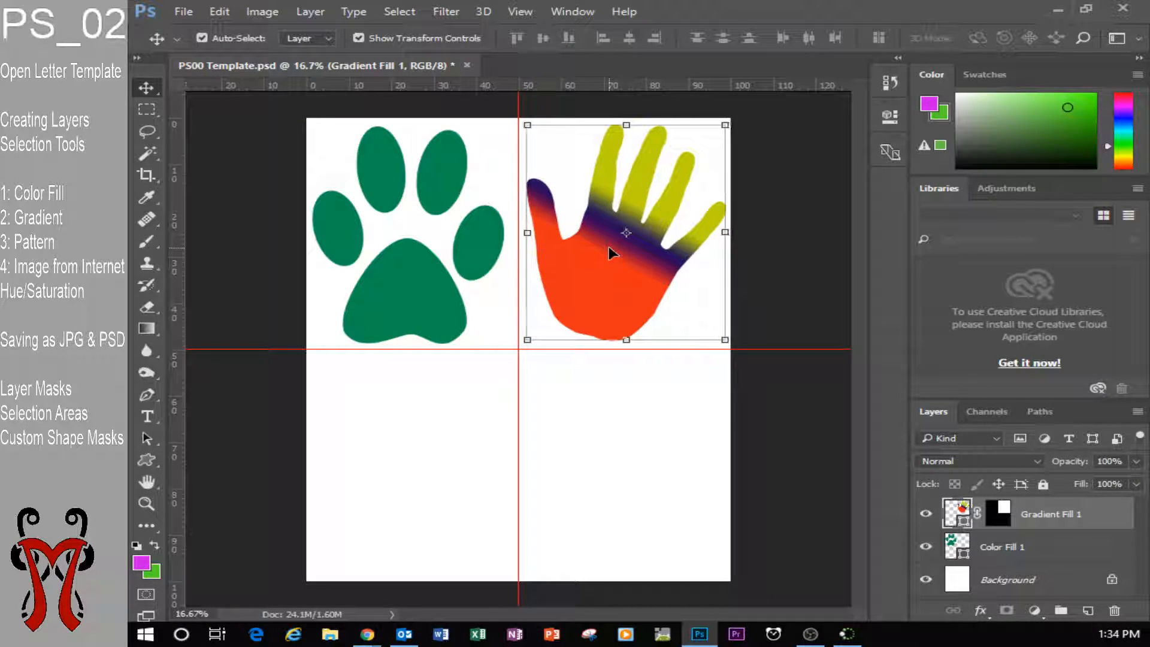
pyautogui.hotkey('shift', 'Down')
pyautogui.hotkey('shift', 'Down')
pyautogui.hotkey('shift', 'Down')
pyautogui.hotkey('shift', 'Right')
pyautogui.hotkey('shift', 'Right')
pyautogui.hotkey('shift', 'Right')
pyautogui.hotkey('shift', 'Up')
pyautogui.hotkey('shift', 'Left')
pyautogui.hotkey('shift', 'Left')
pyautogui.hotkey('shift', 'Left')
pyautogui.hotkey('shift', 'Right')
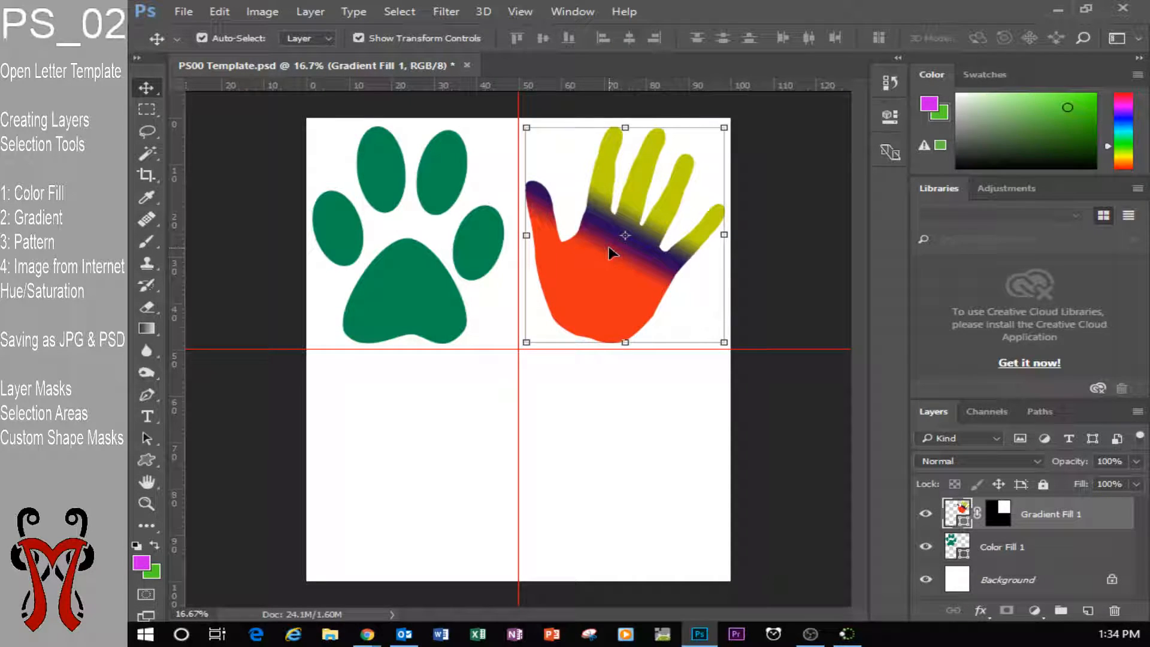
pyautogui.hotkey('shift', 'Left')
pyautogui.hotkey('shift', 'Right')
# Select the lower-left quadrant with a rectangular marquee and add a Pattern fill layer to it
pyautogui.click(152, 111)
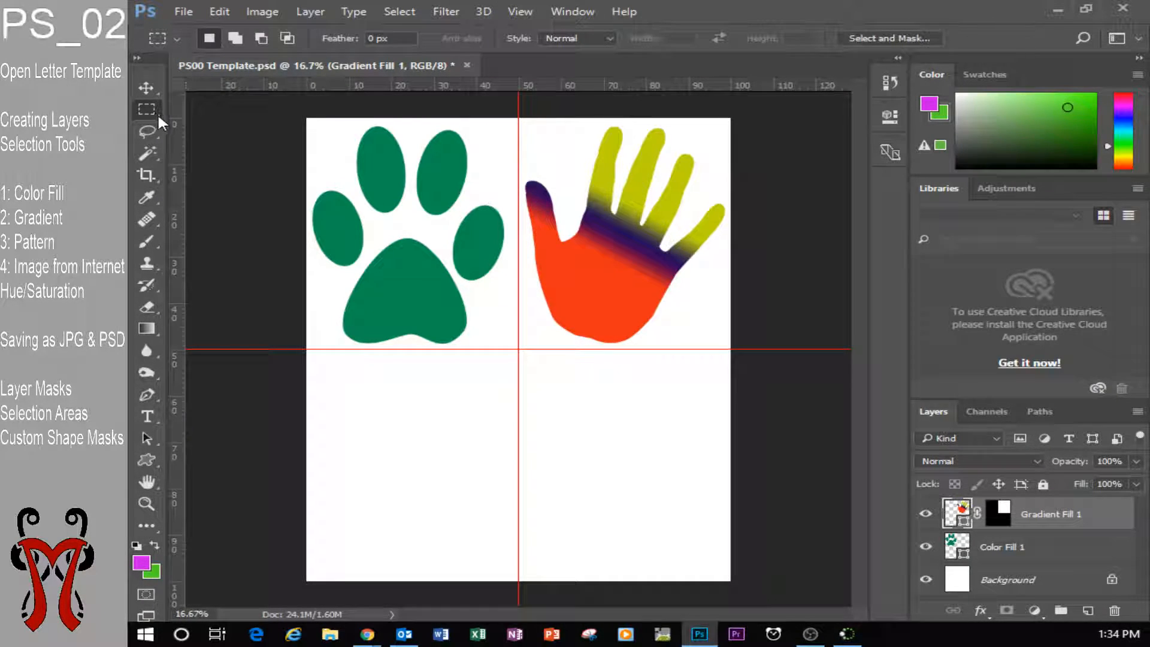
pyautogui.moveTo(306, 349); pyautogui.dragTo(518, 581)
pyautogui.click(1041, 616)
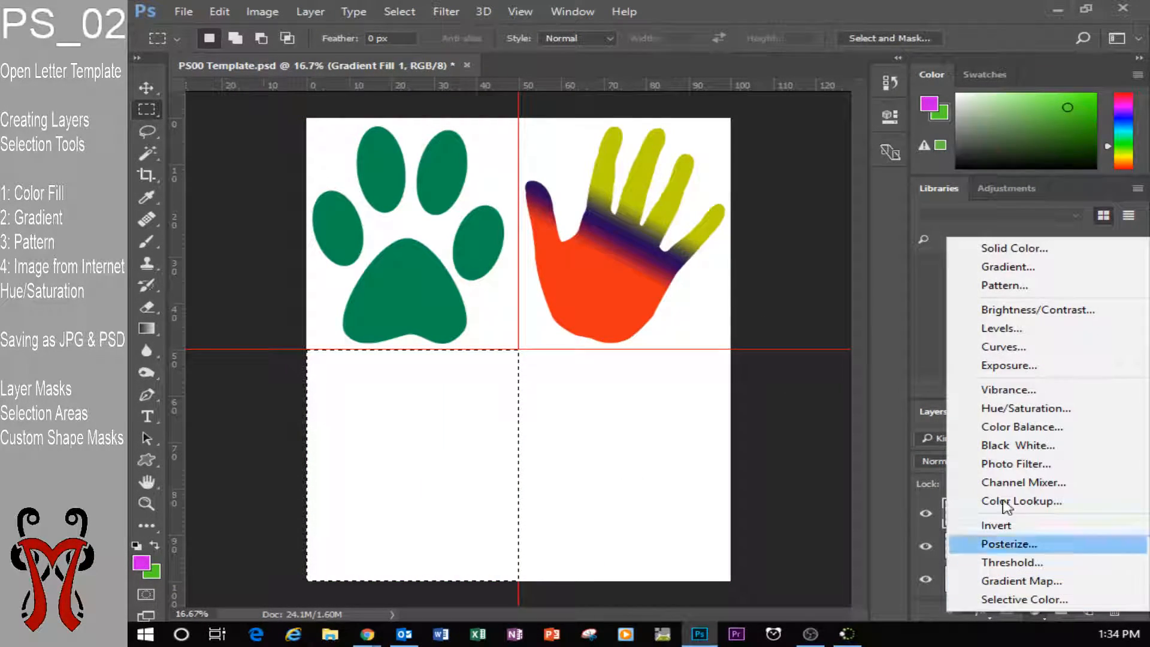
pyautogui.click(1004, 286)
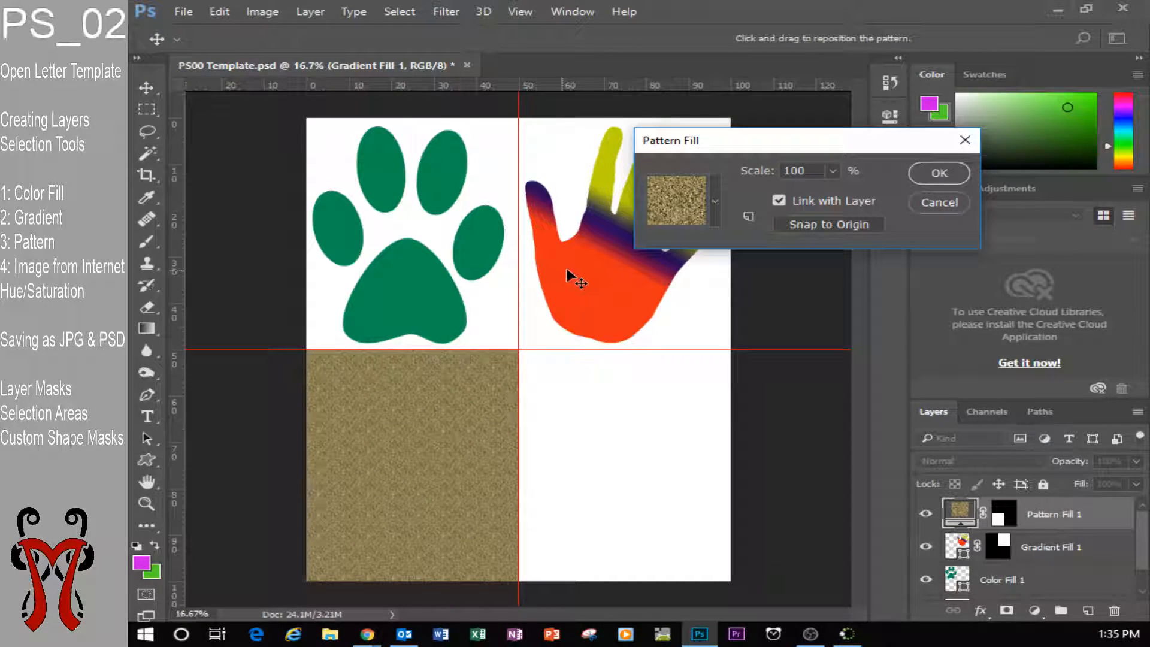
# Set the pattern fill's scale to 726% and shift the pattern within the lower-left quadrant
pyautogui.click(832, 171)
pyautogui.moveTo(837, 193); pyautogui.dragTo(889, 195)
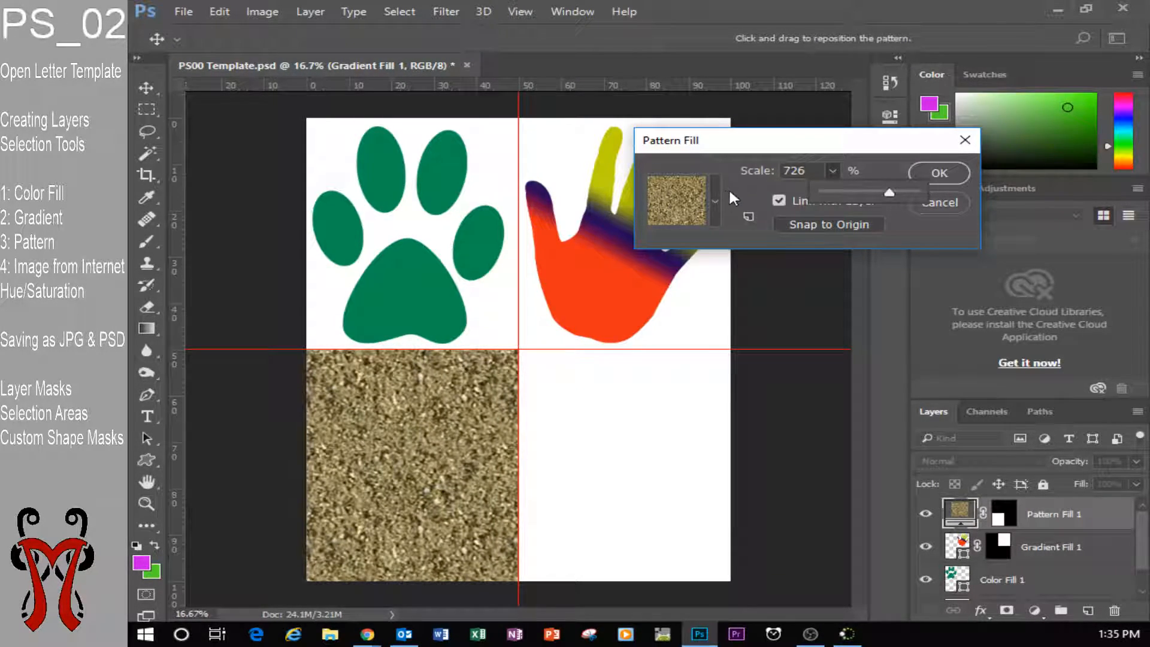
pyautogui.moveTo(385, 469); pyautogui.dragTo(491, 392)
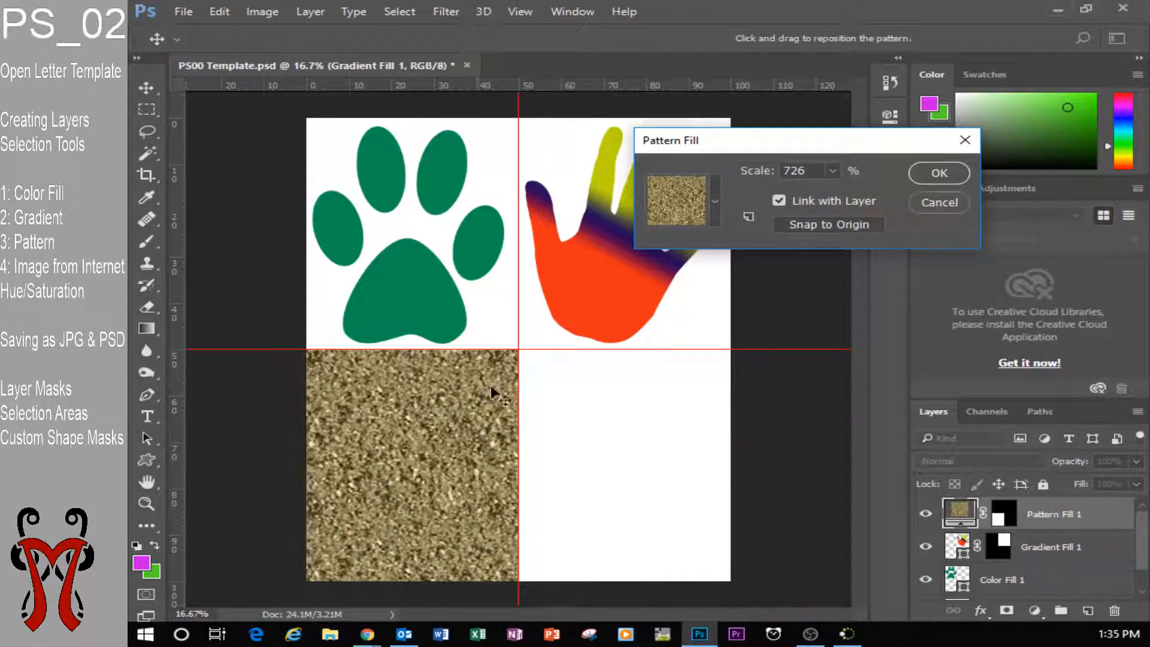
# Try several rock patterns on the fill, including the grey pebbles, and reposition the pebble pattern
pyautogui.click(716, 198)
pyautogui.click(709, 251)
pyautogui.click(678, 255)
pyautogui.click(634, 254)
pyautogui.click(613, 252)
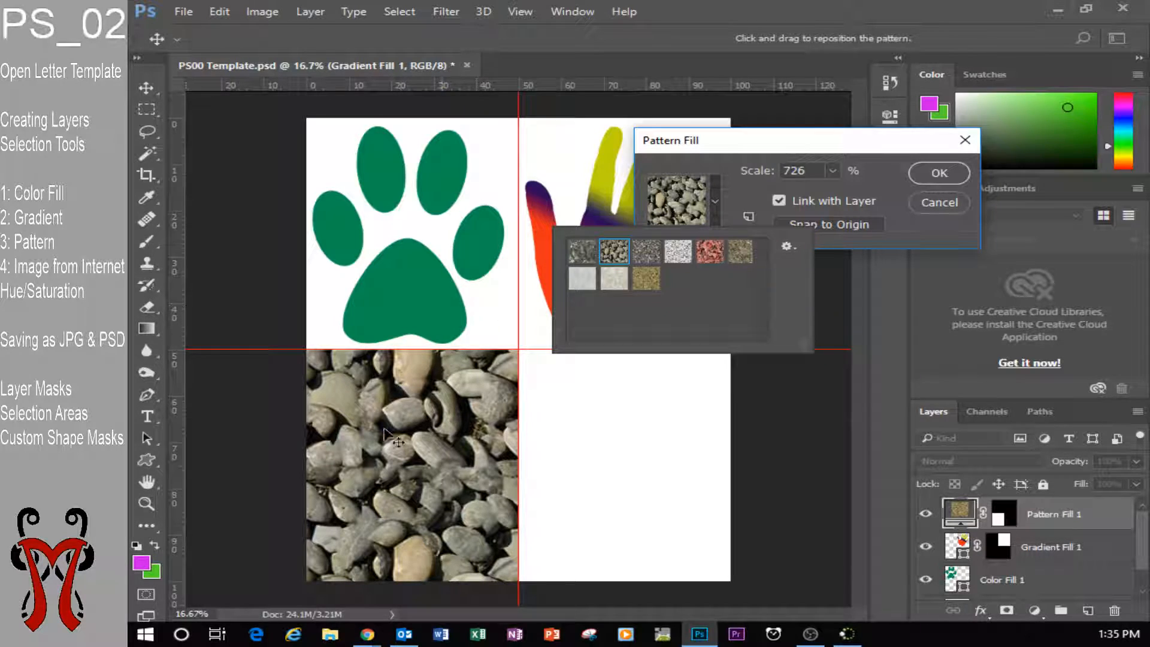
pyautogui.moveTo(346, 525); pyautogui.dragTo(440, 420)
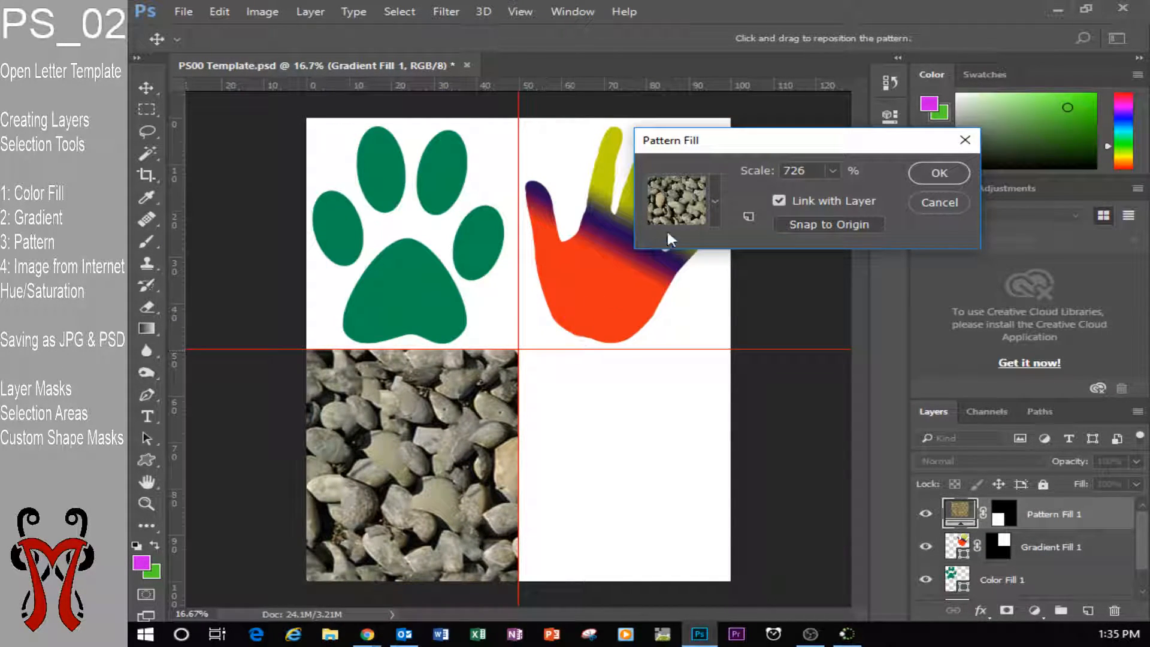
# Preview the other rock patterns on the fill, finishing with the red rock pattern
pyautogui.click(714, 201)
pyautogui.click(581, 250)
pyautogui.click(581, 286)
pyautogui.click(614, 279)
pyautogui.click(645, 279)
pyautogui.click(645, 251)
pyautogui.click(677, 251)
pyautogui.click(710, 251)
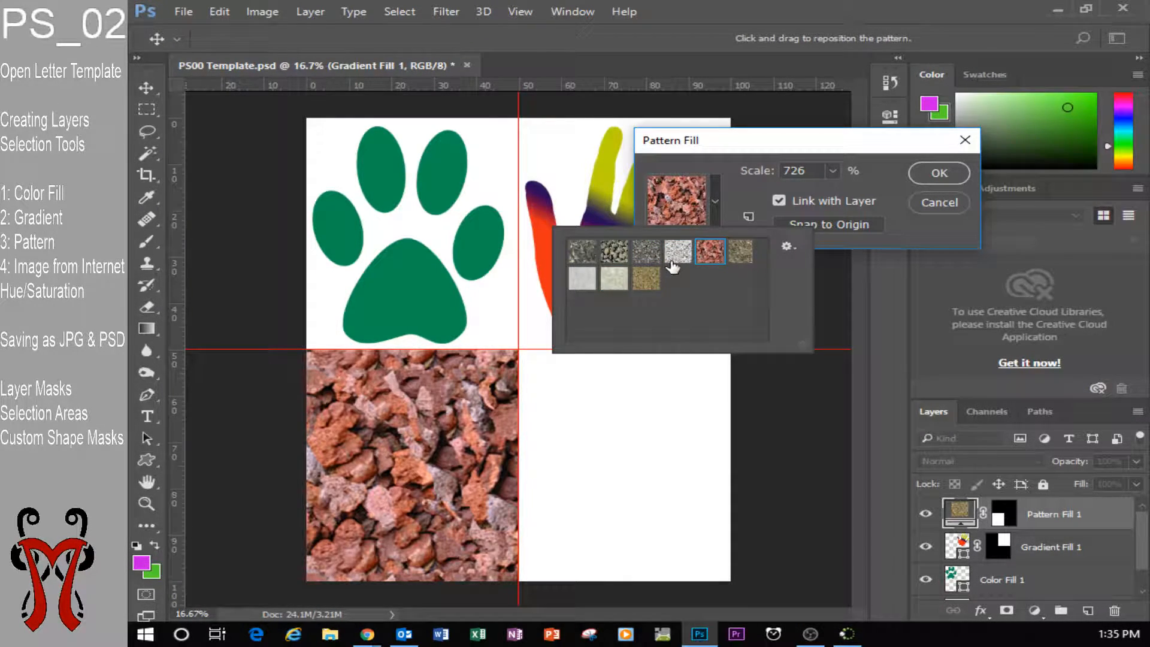
# Replace the loaded patterns with the Nature Patterns set, preview its flower and leaf patterns, and choose the purple-pink daisies
pyautogui.click(787, 248)
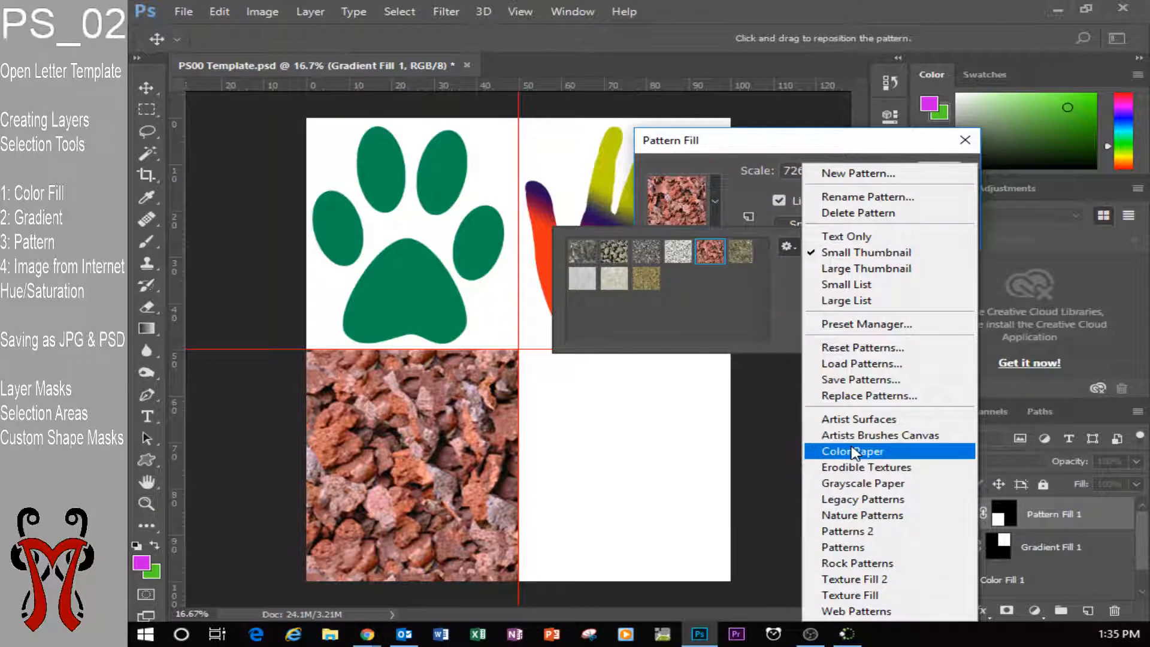
pyautogui.click(862, 515)
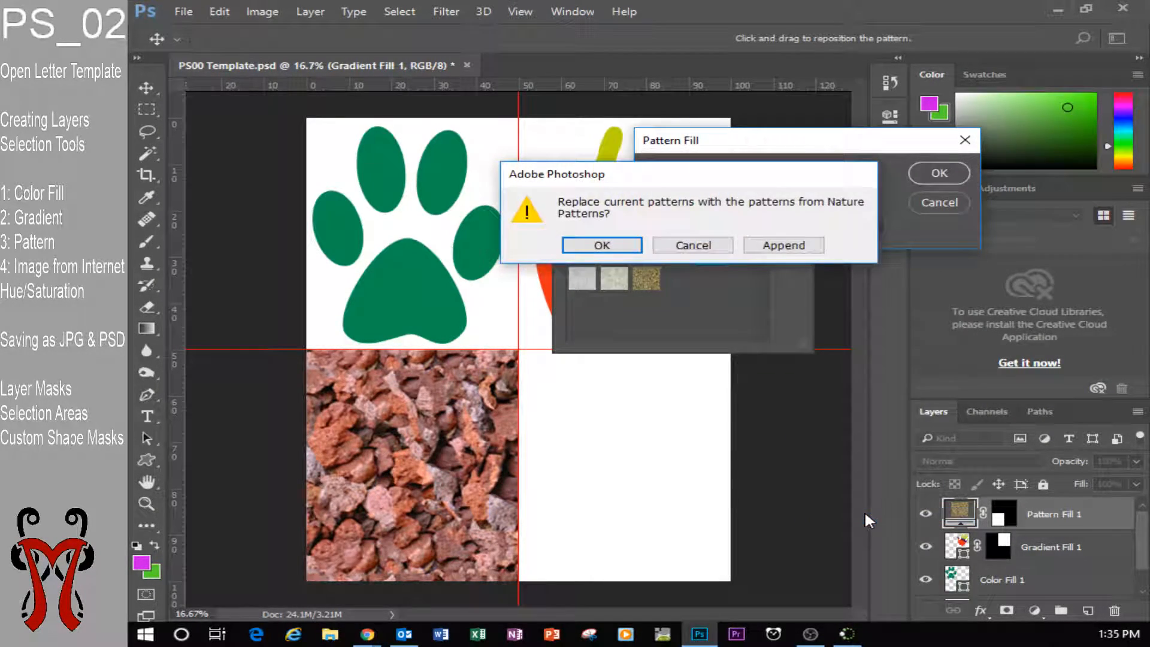
pyautogui.click(617, 250)
pyautogui.click(591, 252)
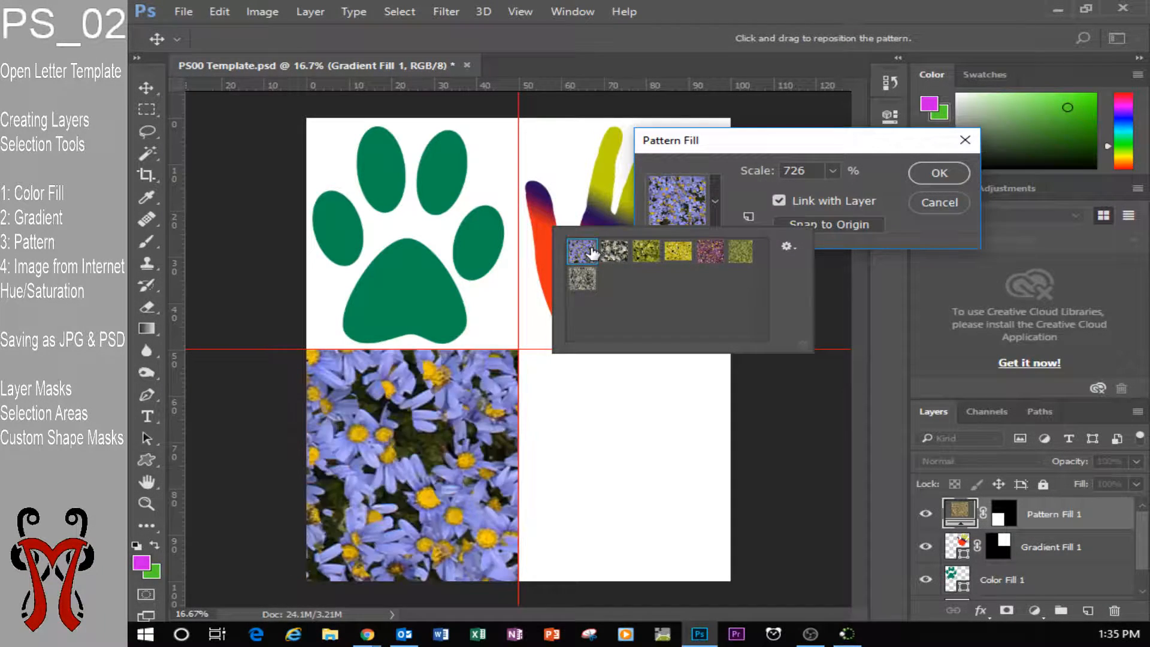
pyautogui.click(614, 250)
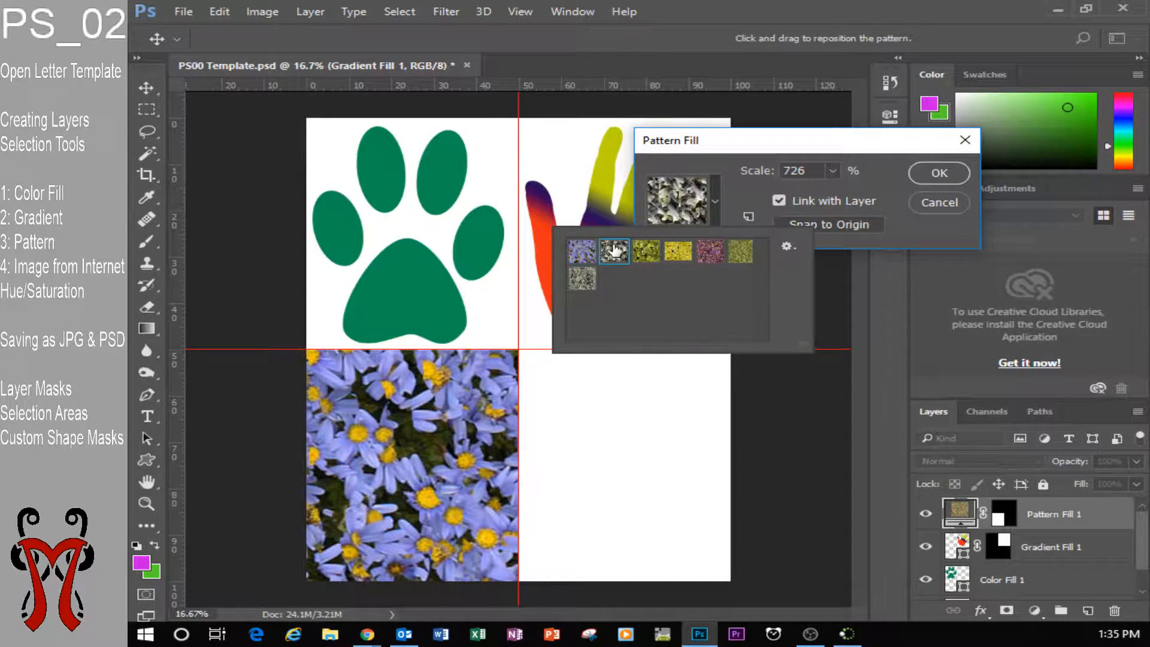
pyautogui.click(645, 252)
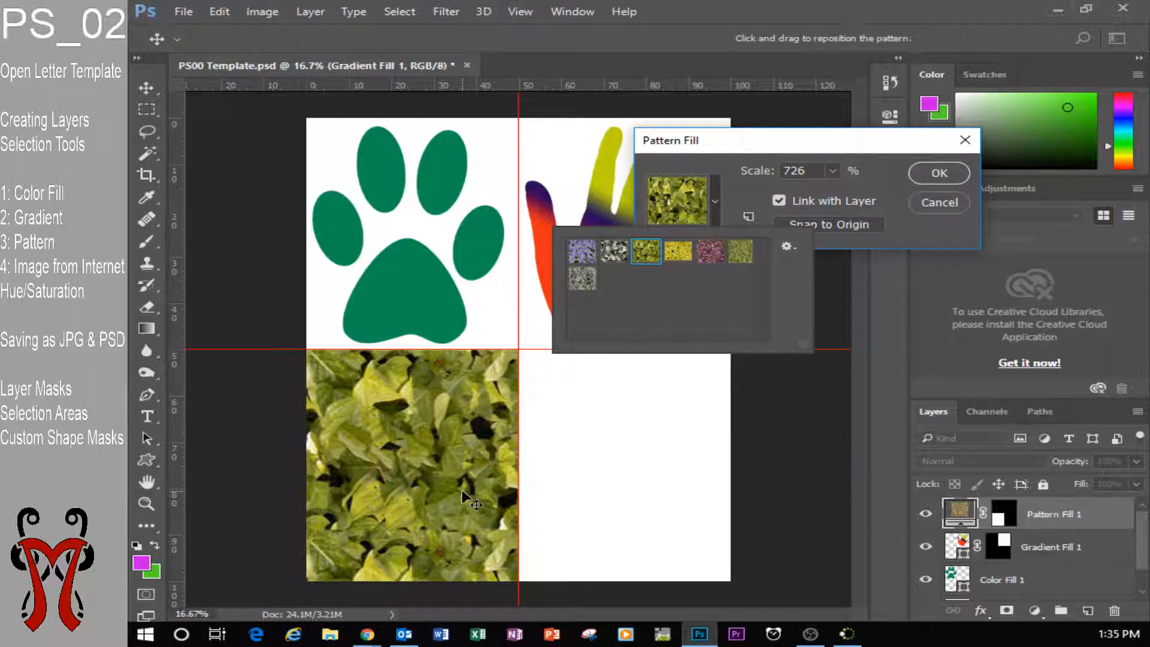
pyautogui.click(670, 255)
pyautogui.click(710, 251)
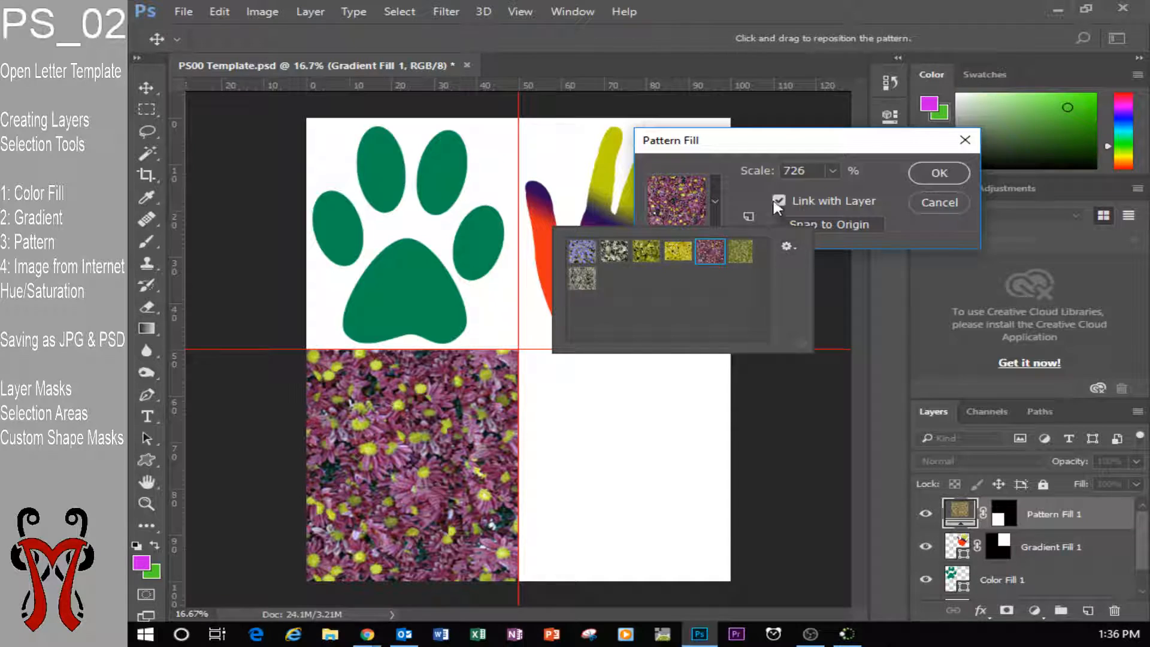
# Increase the daisy pattern's scale to 813% and apply the pattern fill
pyautogui.click(833, 170)
pyautogui.moveTo(829, 190)
pyautogui.mouseDown()
pyautogui.moveTo(850, 191)
pyautogui.moveTo(841, 192)
pyautogui.mouseUp()
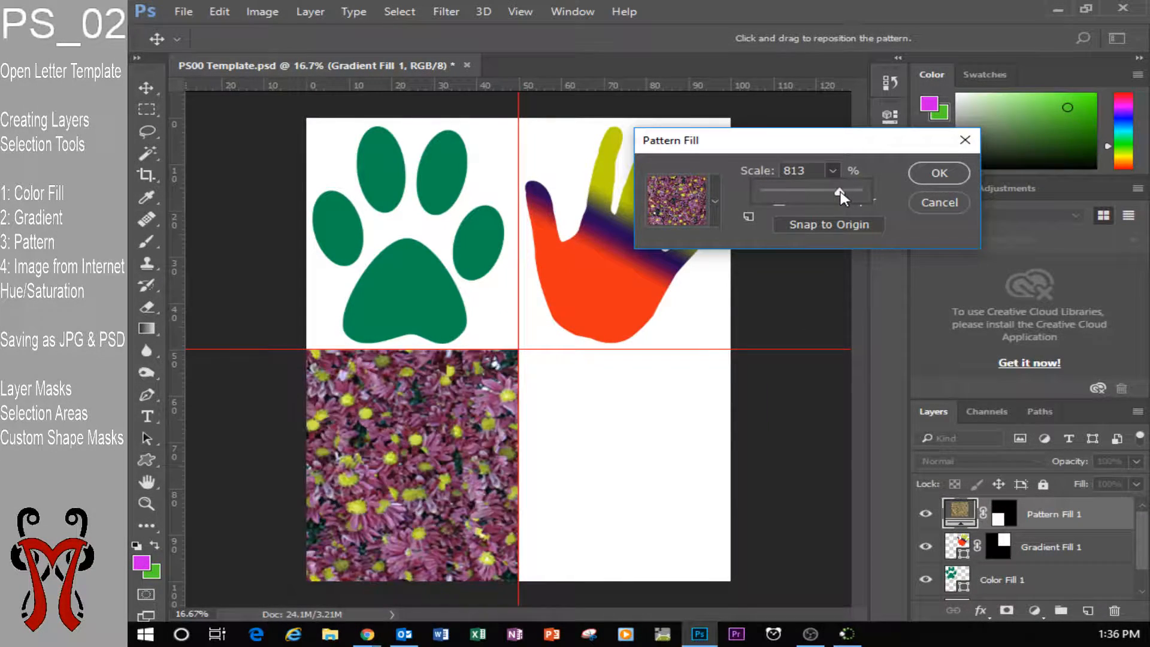
pyautogui.click(934, 173)
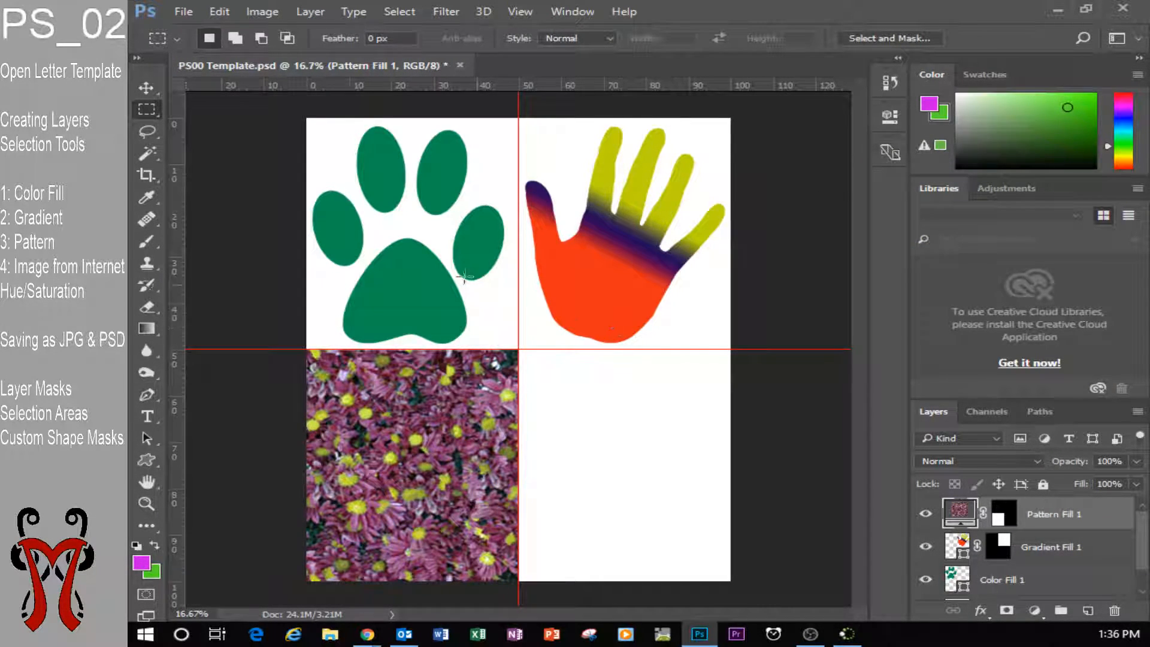
# Select the pattern fill layer's content rather than its mask and choose the leafy grass-blade custom shape
pyautogui.click(1003, 519)
pyautogui.click(998, 546)
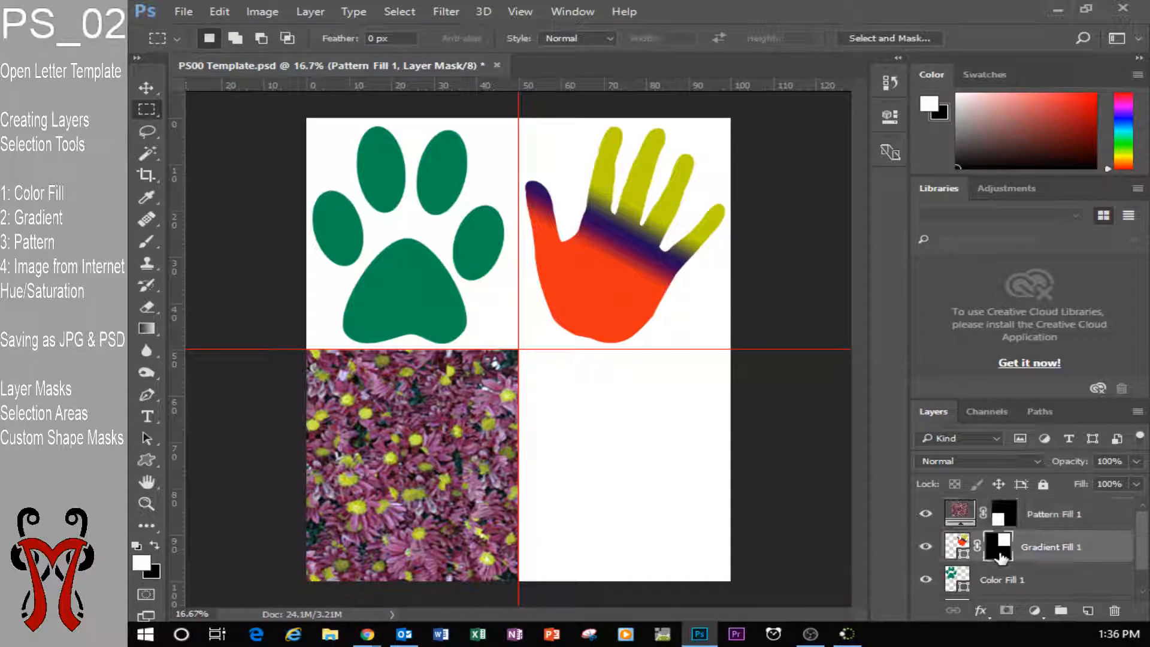
pyautogui.click(997, 512)
pyautogui.click(962, 515)
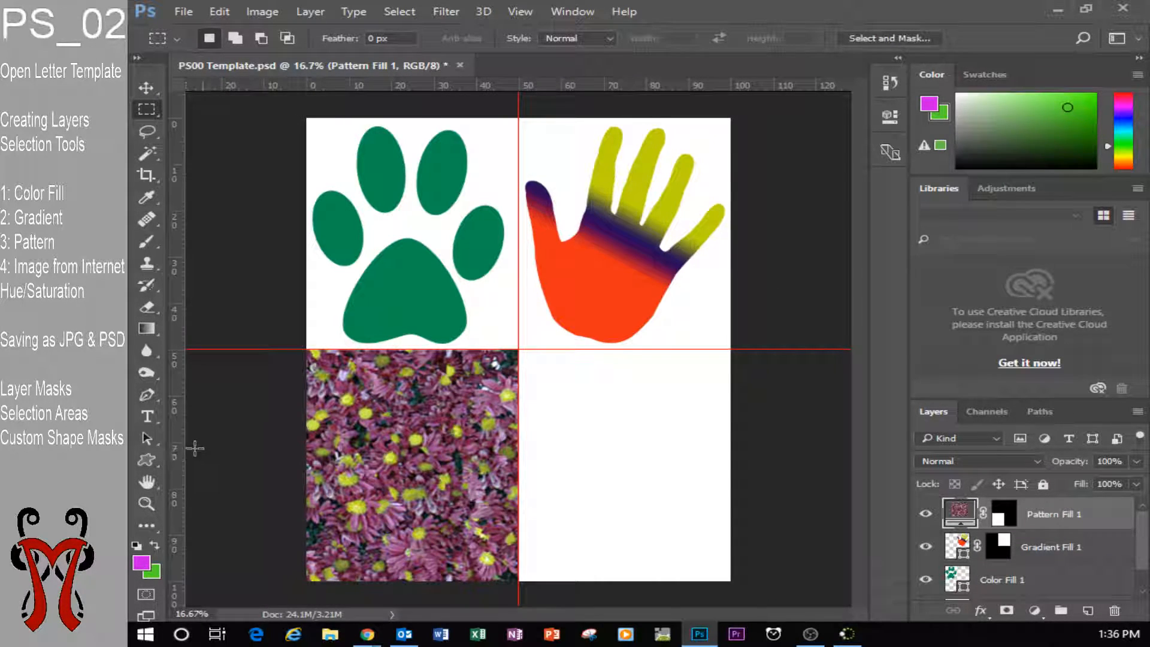
pyautogui.click(152, 456)
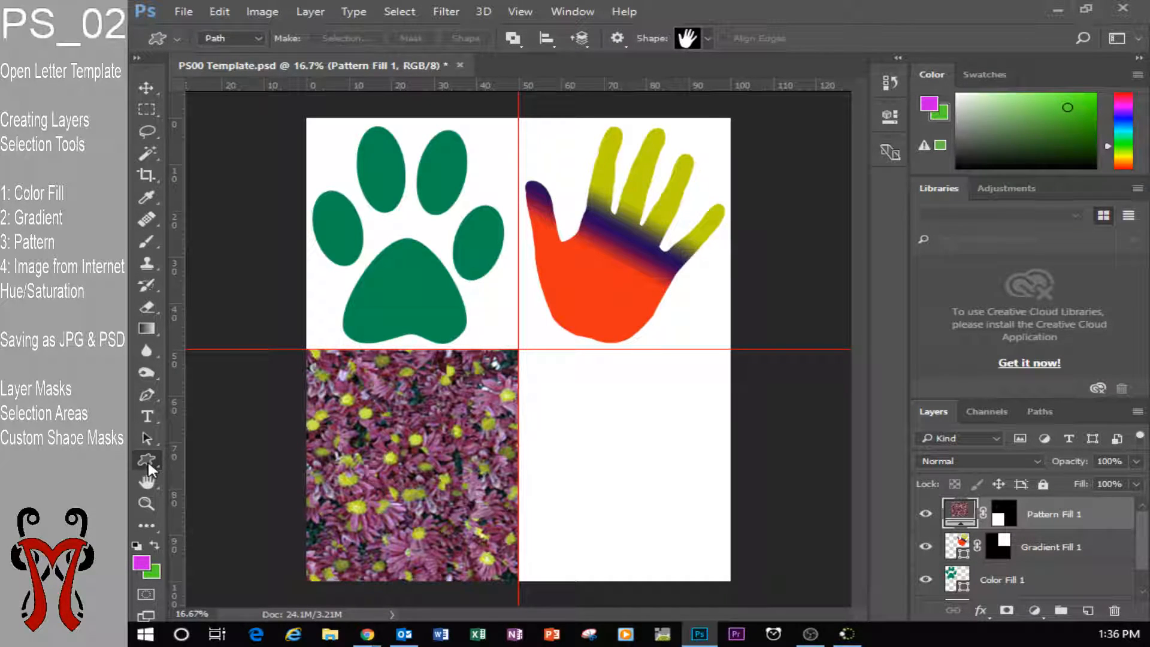
pyautogui.click(708, 37)
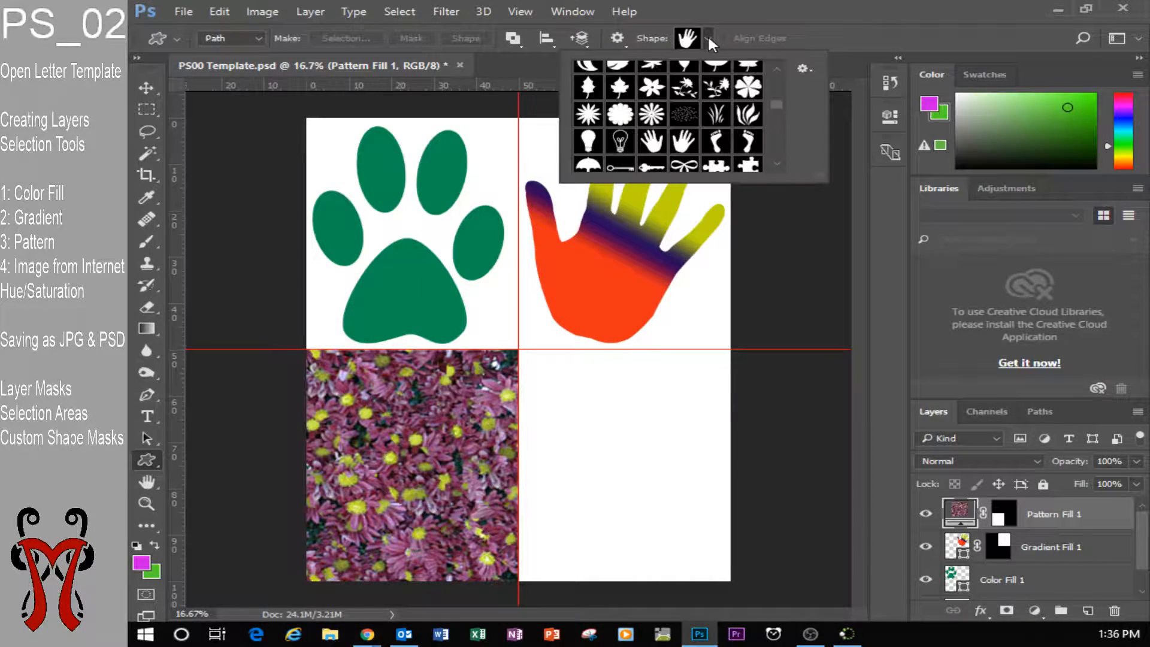
pyautogui.click(748, 115)
pyautogui.click(747, 117)
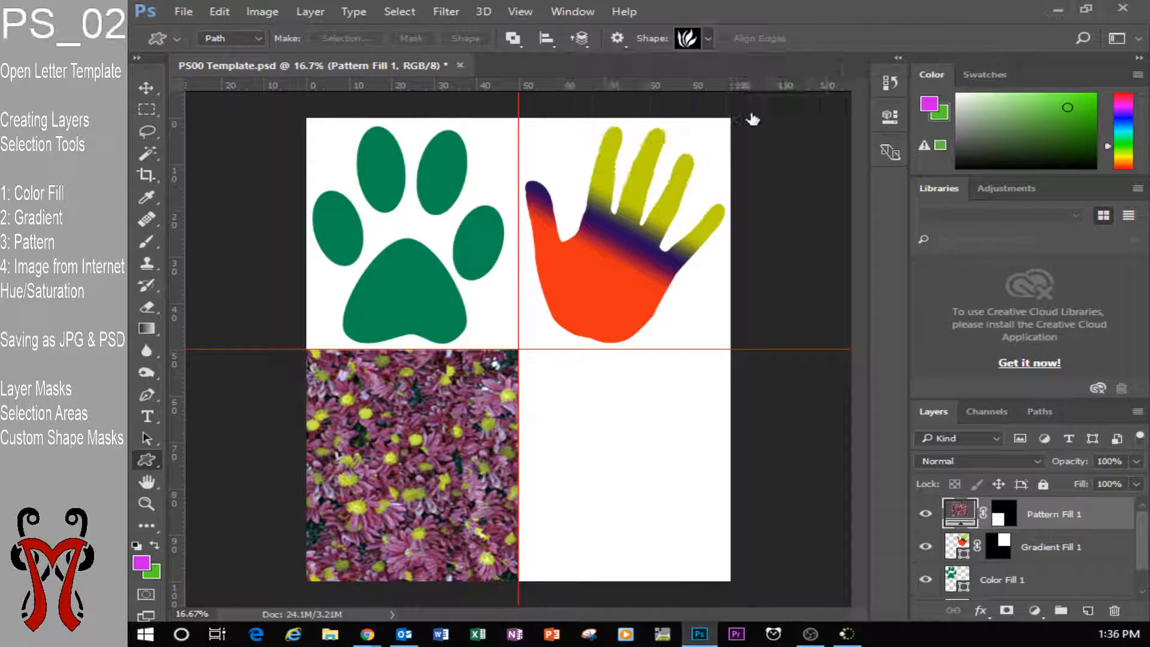
# Draw the grass-blade shape across the lower-left quadrant, mask the pattern fill with it, and deselect the layer
pyautogui.moveTo(309, 352); pyautogui.dragTo(503, 570)
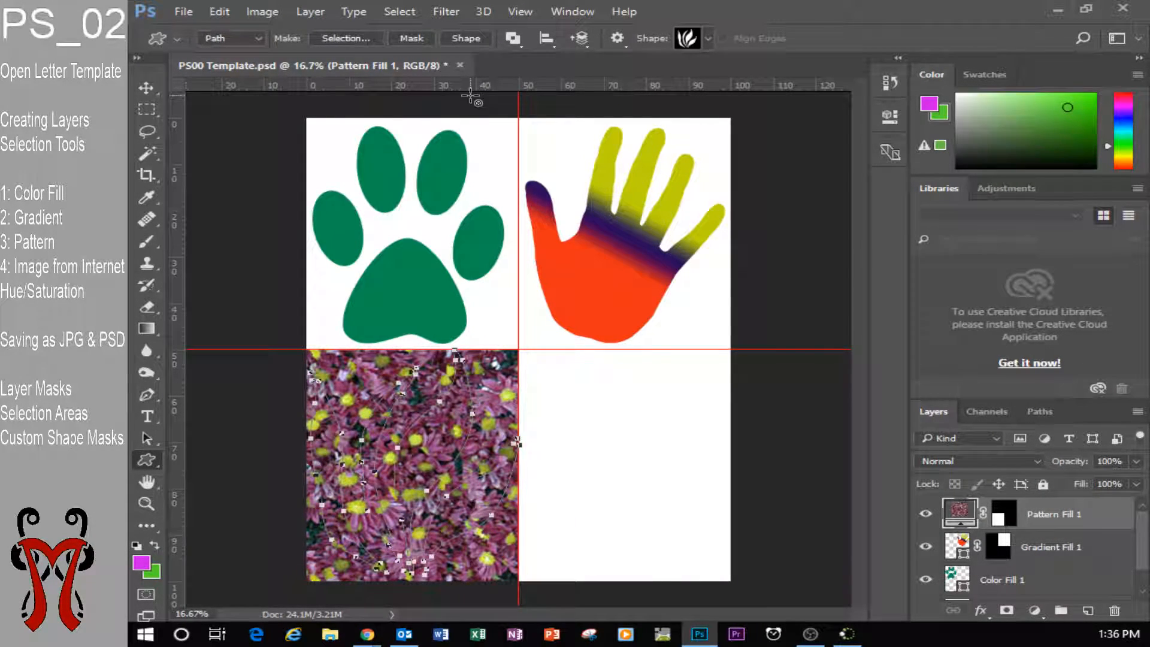
pyautogui.click(408, 35)
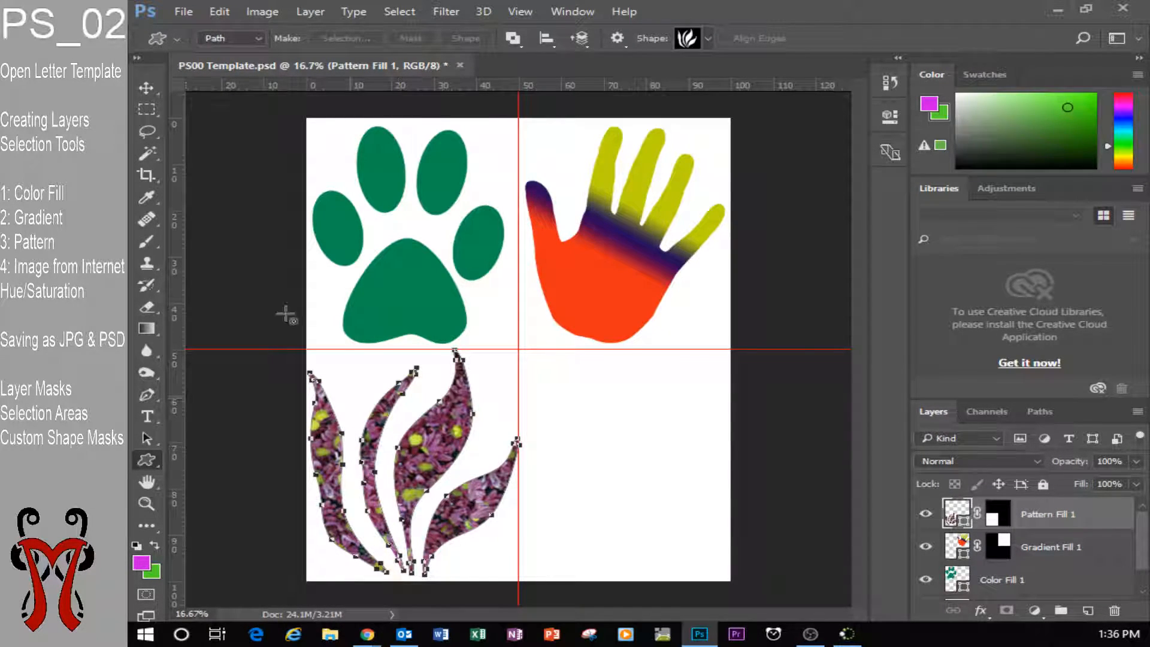
pyautogui.click(157, 87)
pyautogui.moveTo(433, 457)
pyautogui.mouseDown()
pyautogui.moveTo(450, 455)
pyautogui.moveTo(432, 460)
pyautogui.mouseUp()
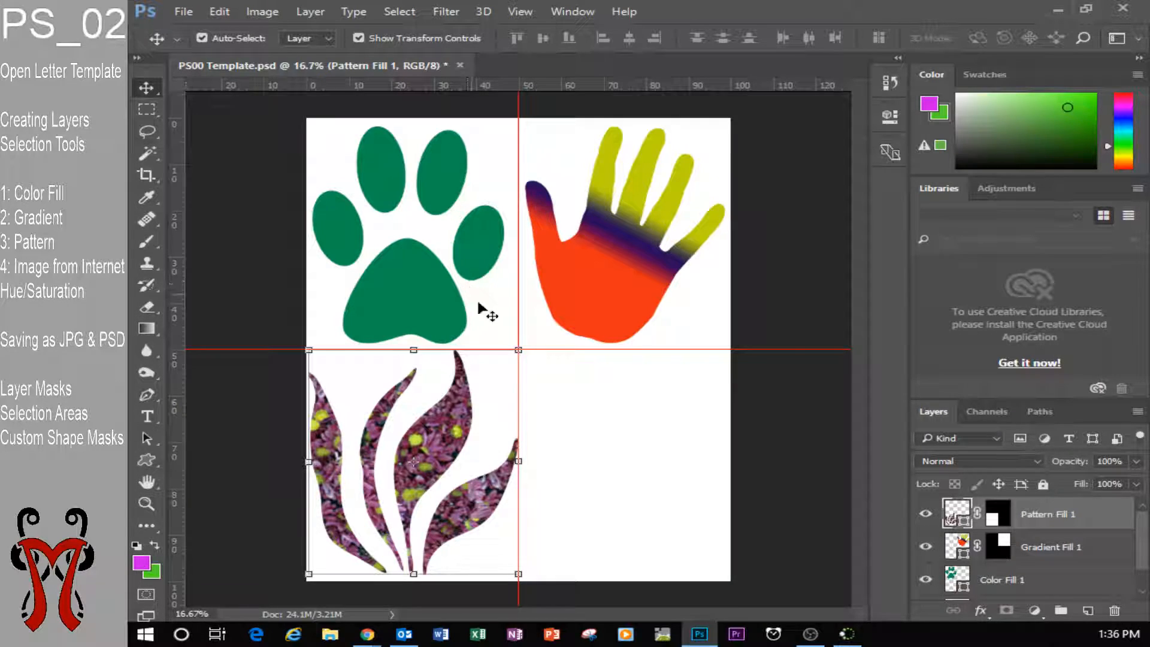
pyautogui.click(627, 409)
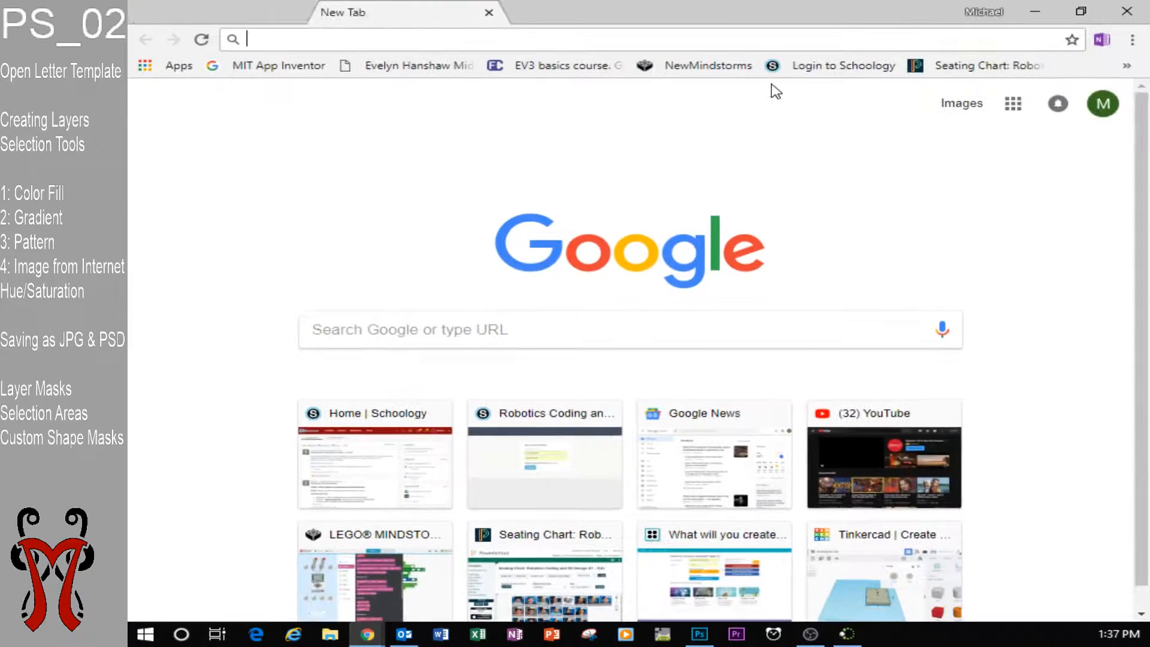
# Switch to Chrome and search Google Images for "puppy"
pyautogui.click(566, 326)
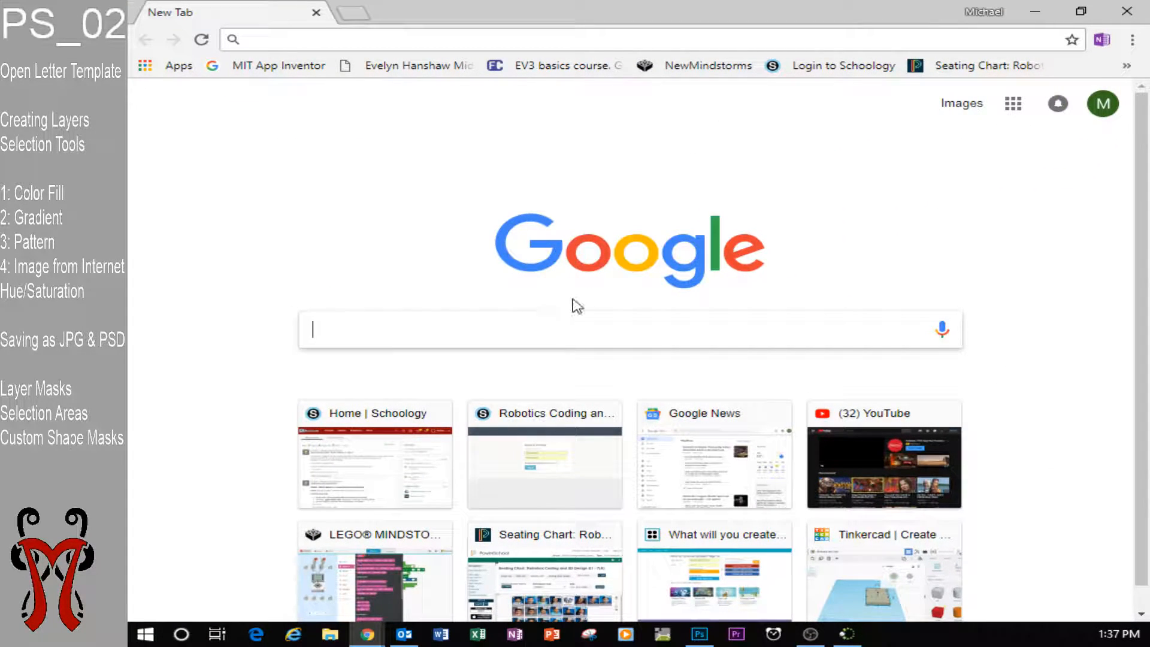
pyautogui.write('puppy')
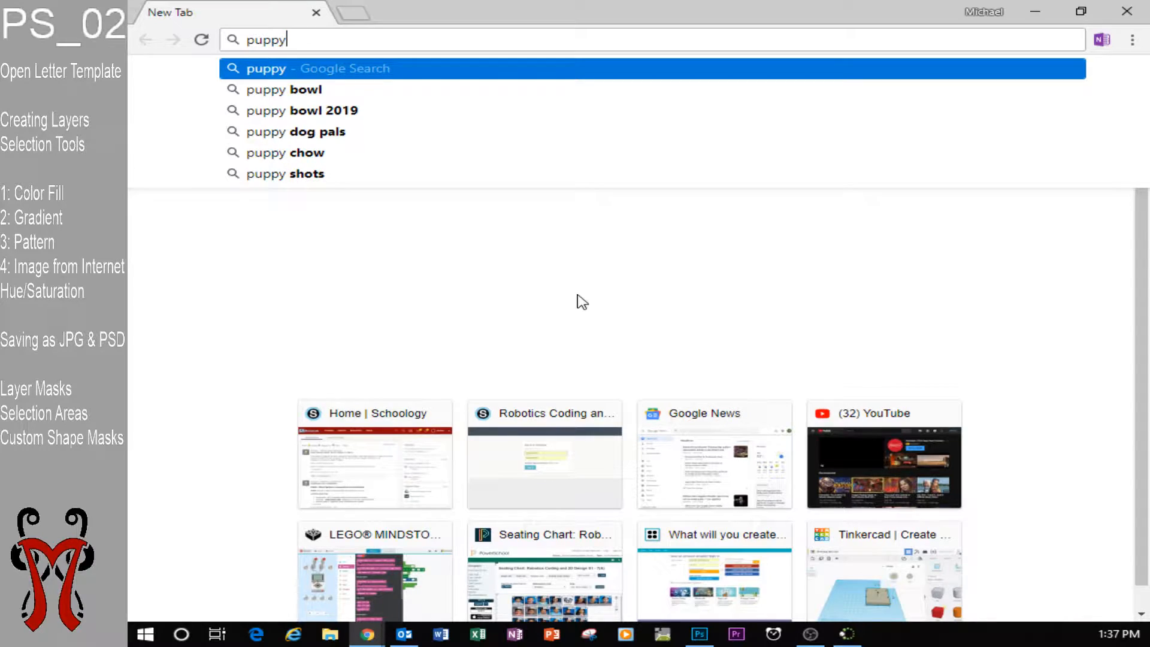
pyautogui.press('Return')
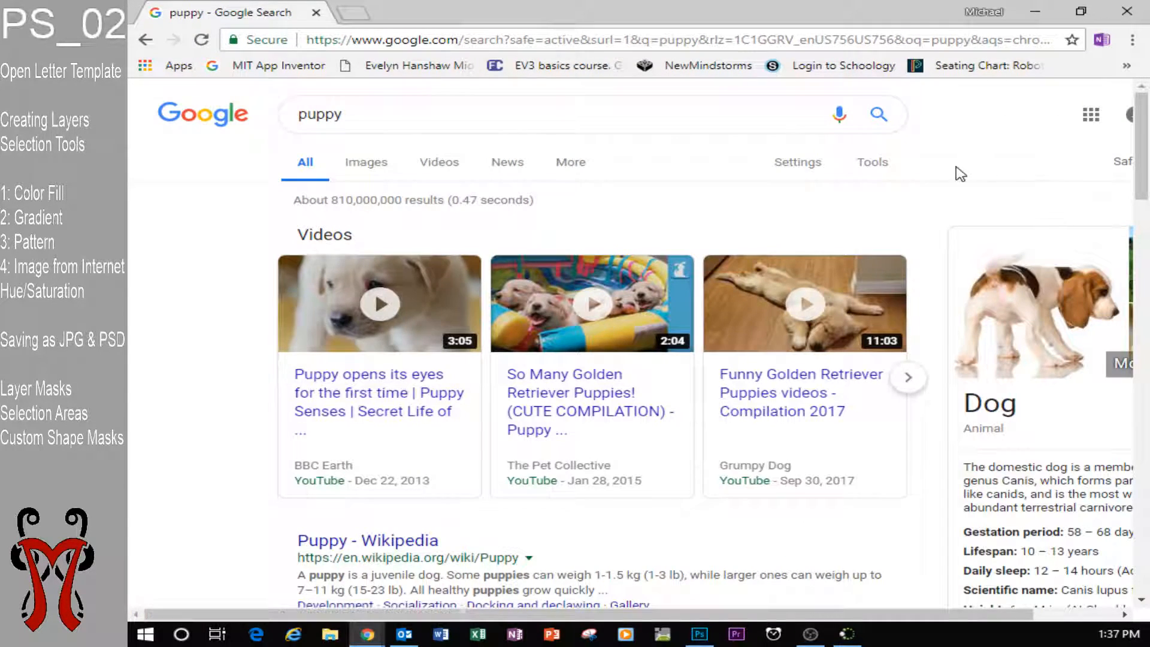
pyautogui.click(379, 164)
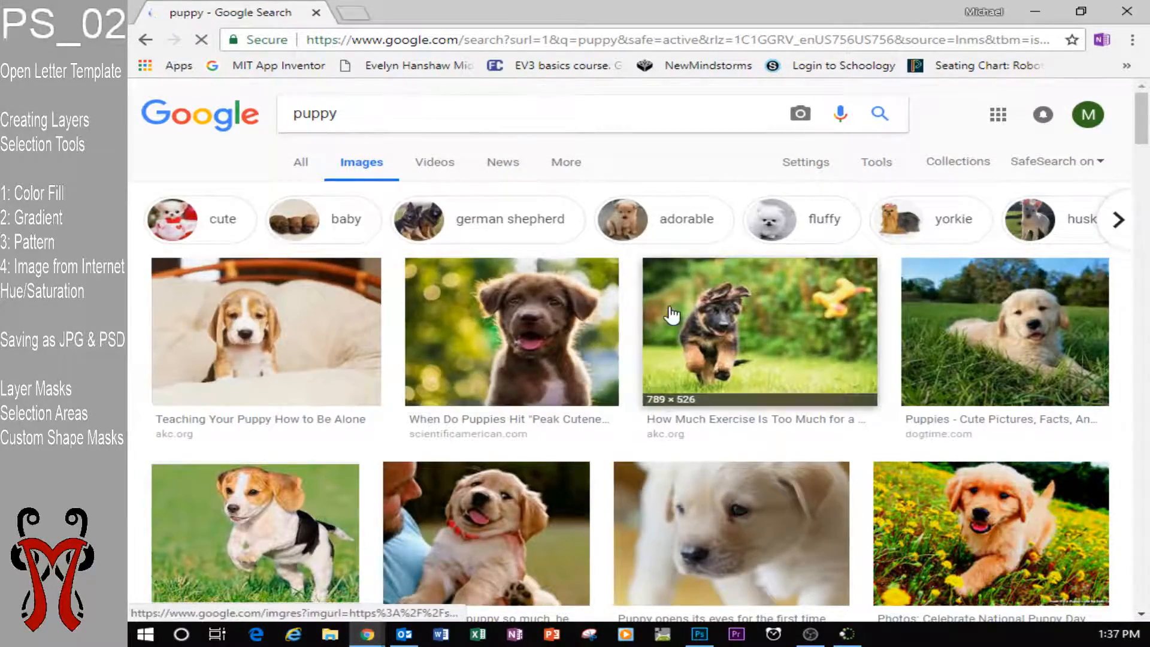
# Browse the image results for the white puppy on an orange blanket from boredpanda.com and copy its enlarged image
pyautogui.scroll(-1, 752, 329)
pyautogui.scroll(-3, 751, 330)
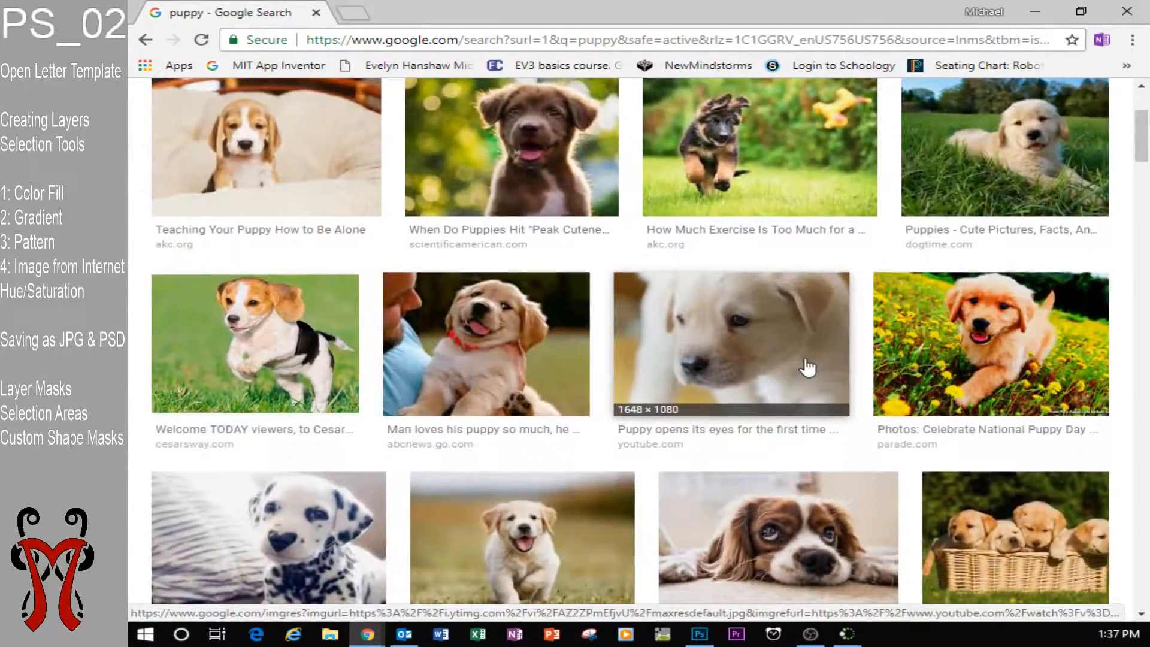
pyautogui.scroll(-5, 806, 365)
pyautogui.scroll(-8, 807, 365)
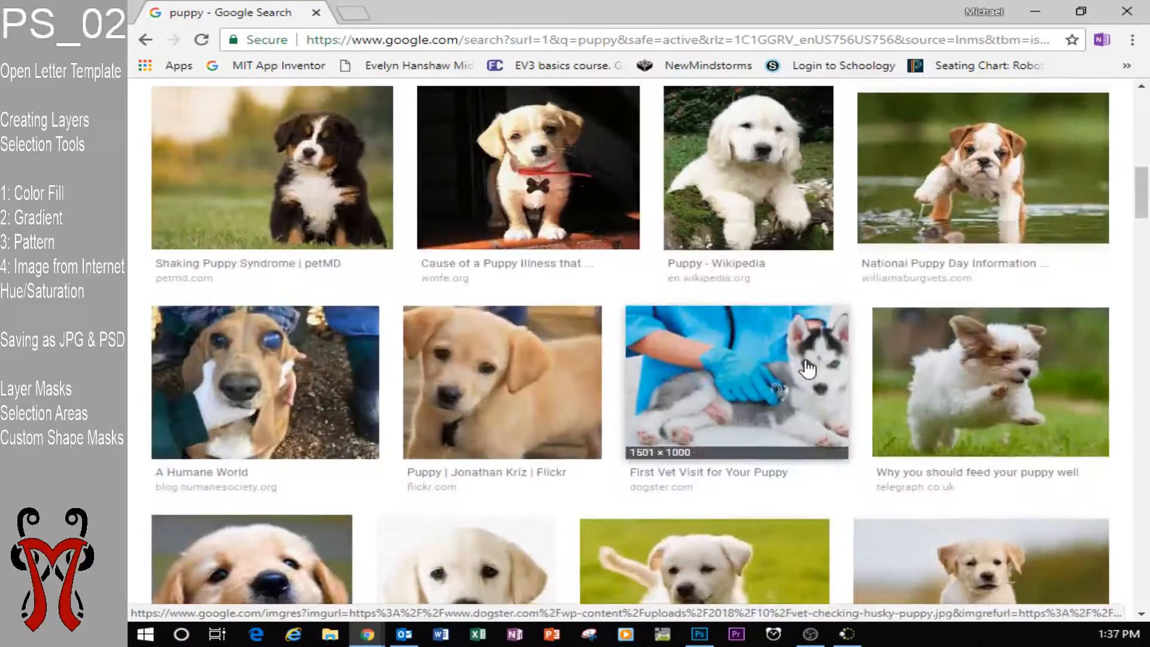
pyautogui.scroll(-5, 807, 369)
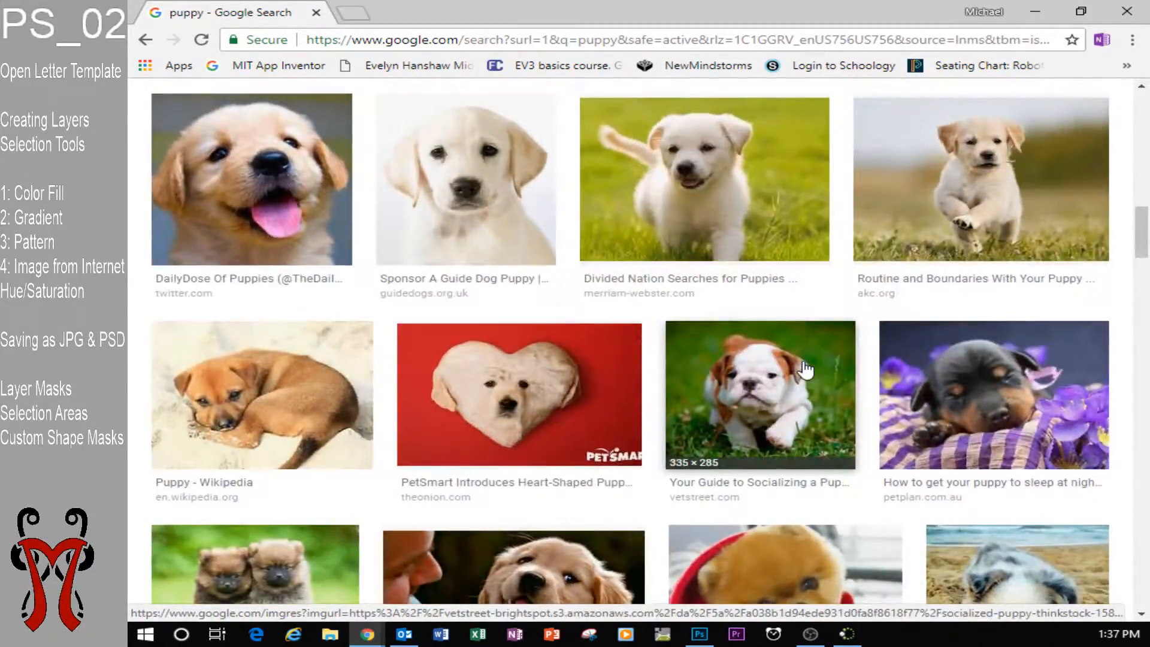
pyautogui.scroll(-3, 806, 370)
pyautogui.scroll(-3, 805, 370)
pyautogui.scroll(-3, 805, 370)
pyautogui.scroll(-3, 805, 370)
pyautogui.scroll(-3, 804, 371)
pyautogui.scroll(-2, 804, 371)
pyautogui.scroll(-1, 804, 372)
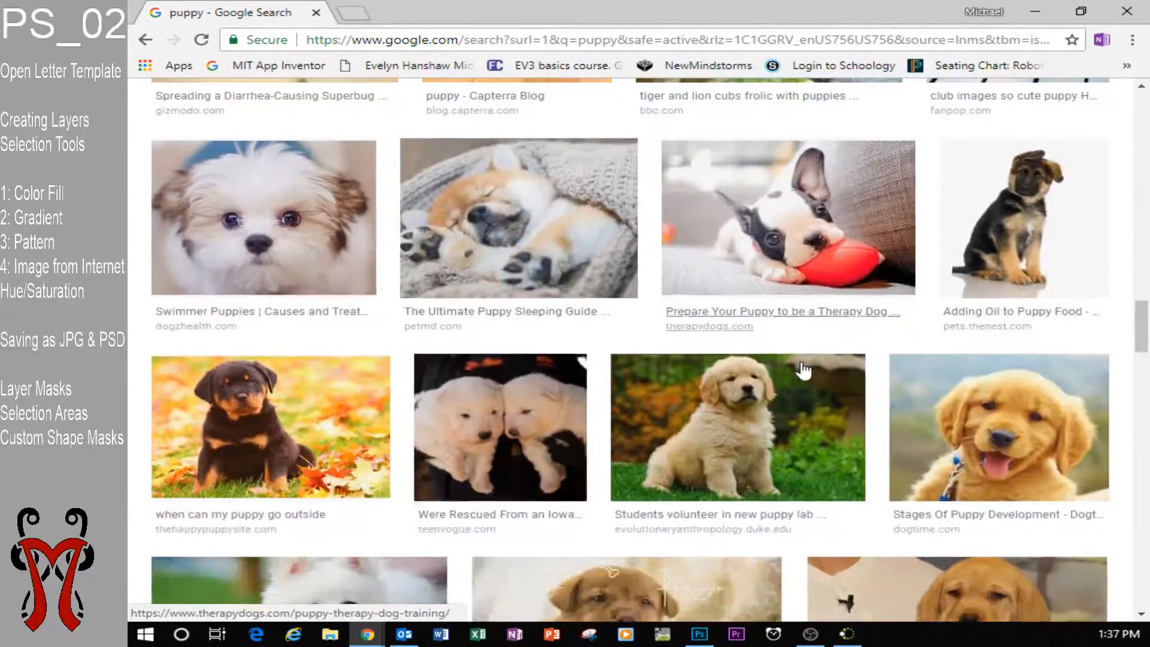
pyautogui.scroll(-3, 804, 372)
pyautogui.scroll(-2, 803, 372)
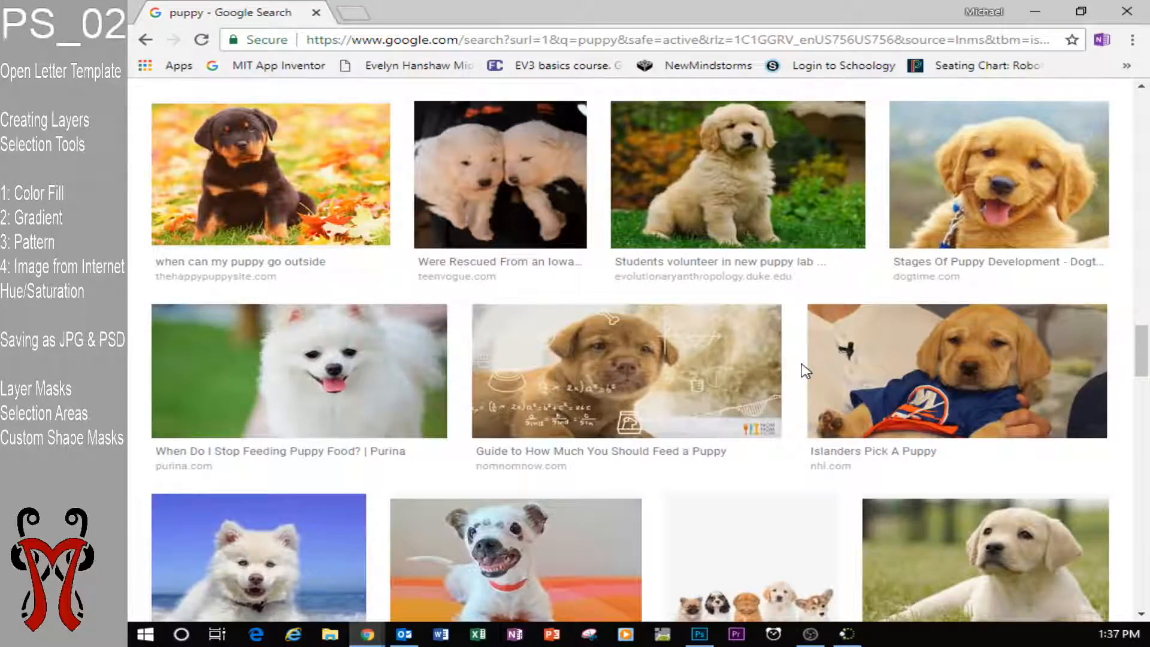
pyautogui.scroll(-3, 802, 372)
pyautogui.scroll(-2, 802, 373)
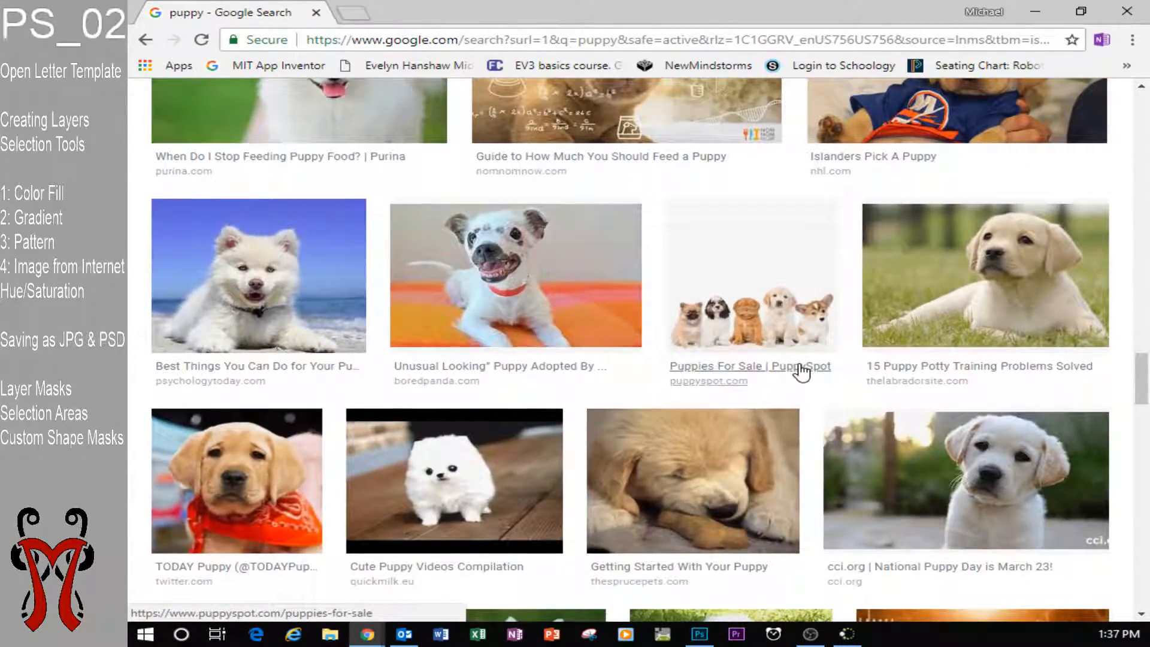
pyautogui.click(536, 304)
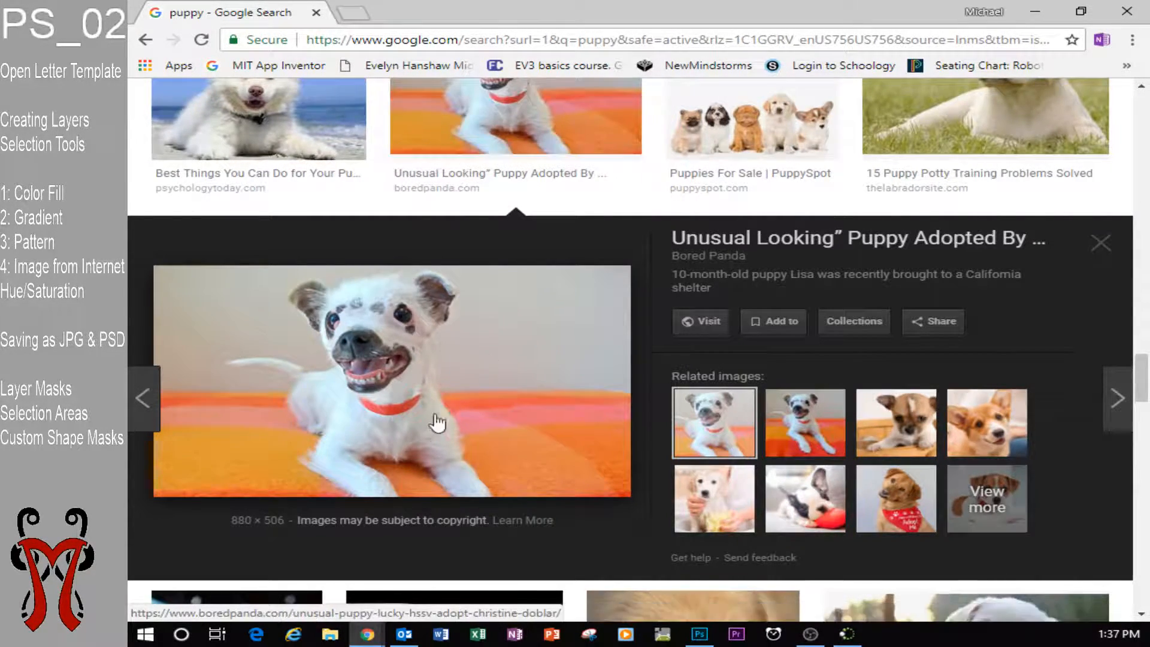
pyautogui.rightClick(465, 351)
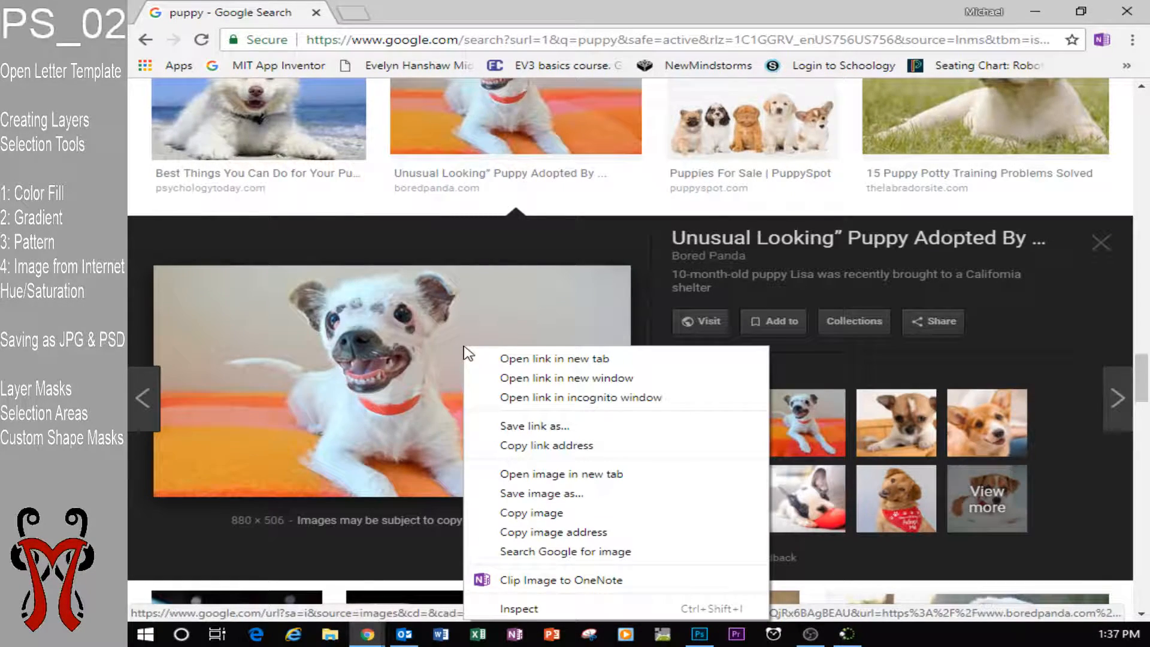
pyautogui.click(530, 513)
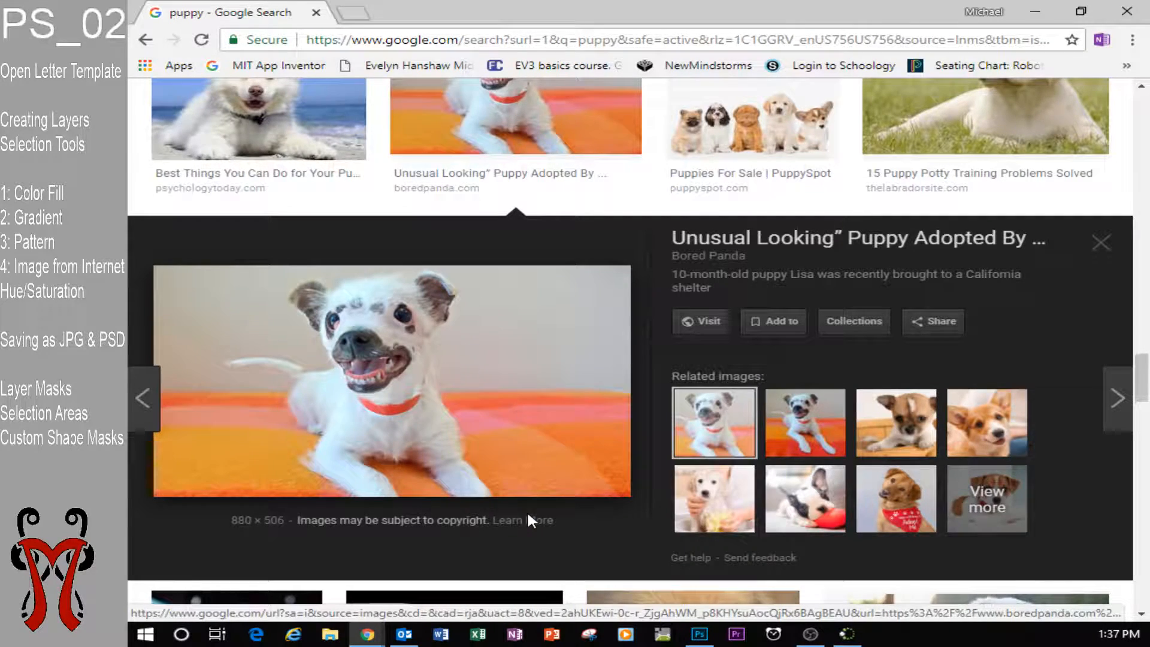
# Switch to Photoshop and paste the copied puppy photo as a new layer at the top of the layer stack
pyautogui.click(698, 633)
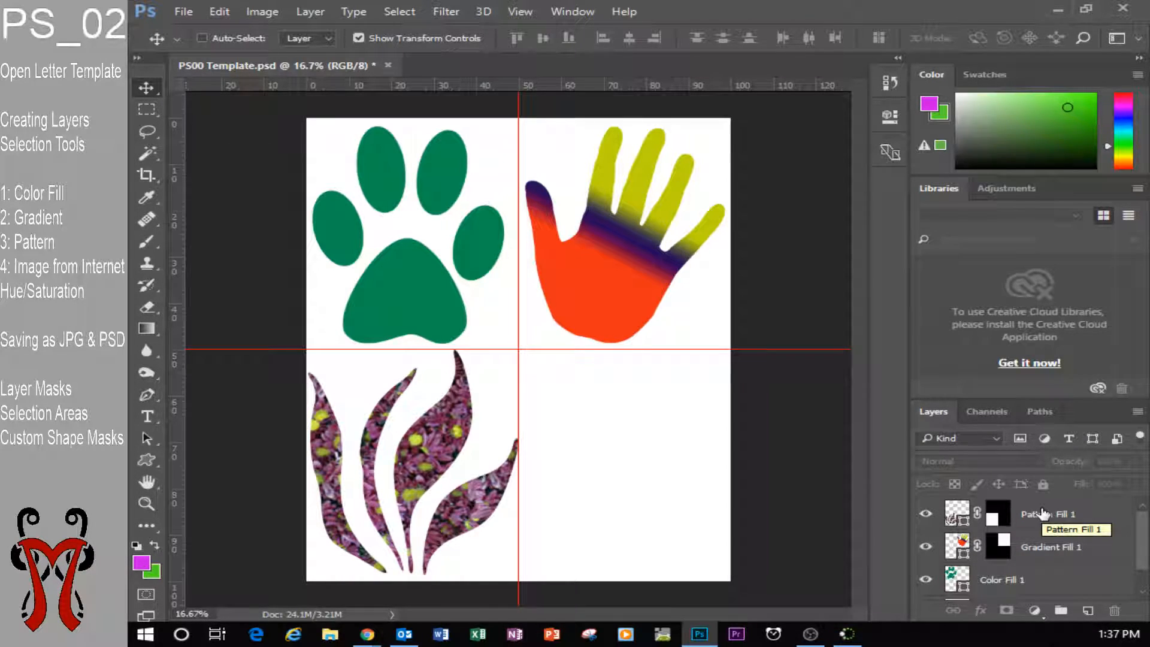
pyautogui.hotkey('ctrl', 'v')
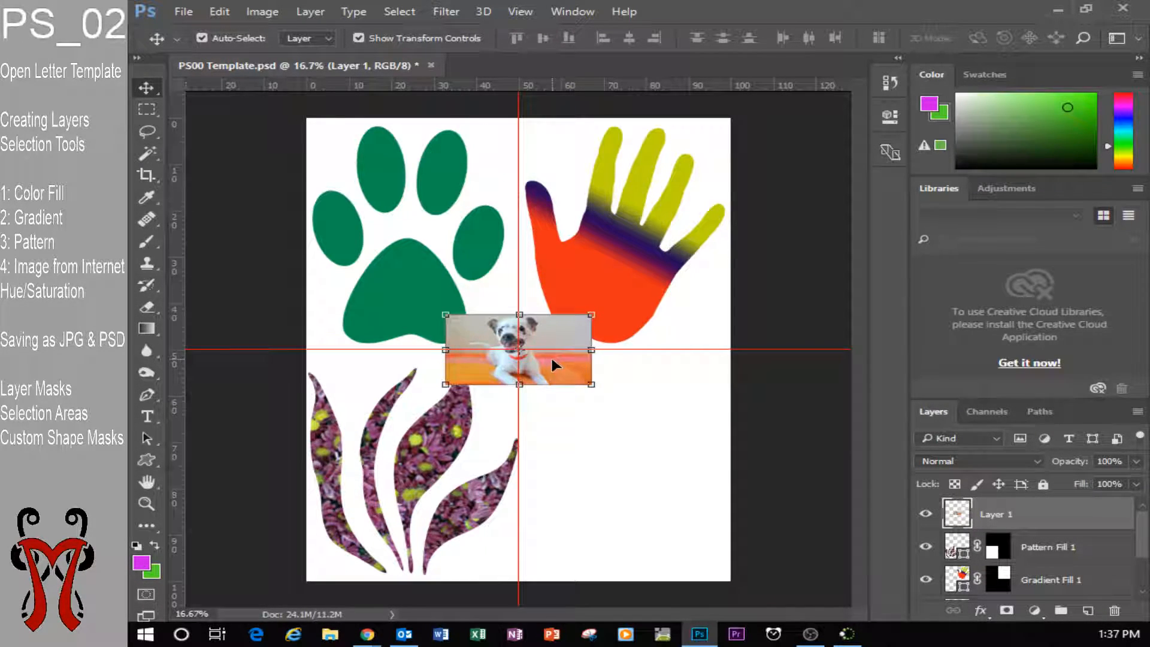
pyautogui.moveTo(1018, 513); pyautogui.dragTo(1030, 590)
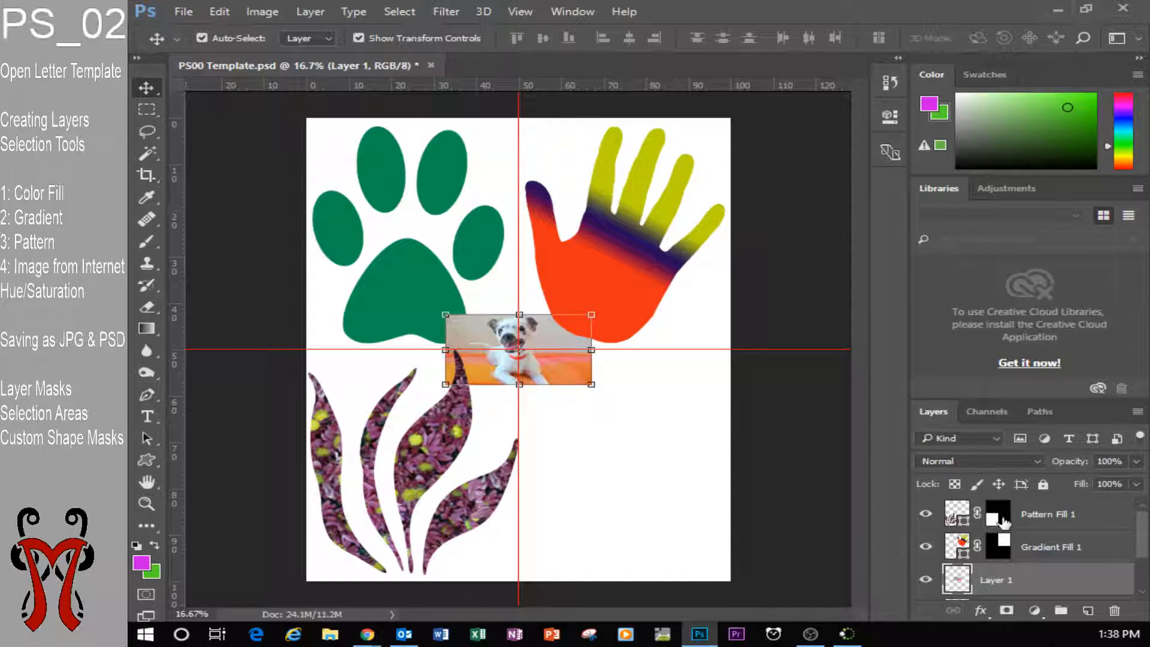
pyautogui.moveTo(1066, 587); pyautogui.dragTo(1065, 503)
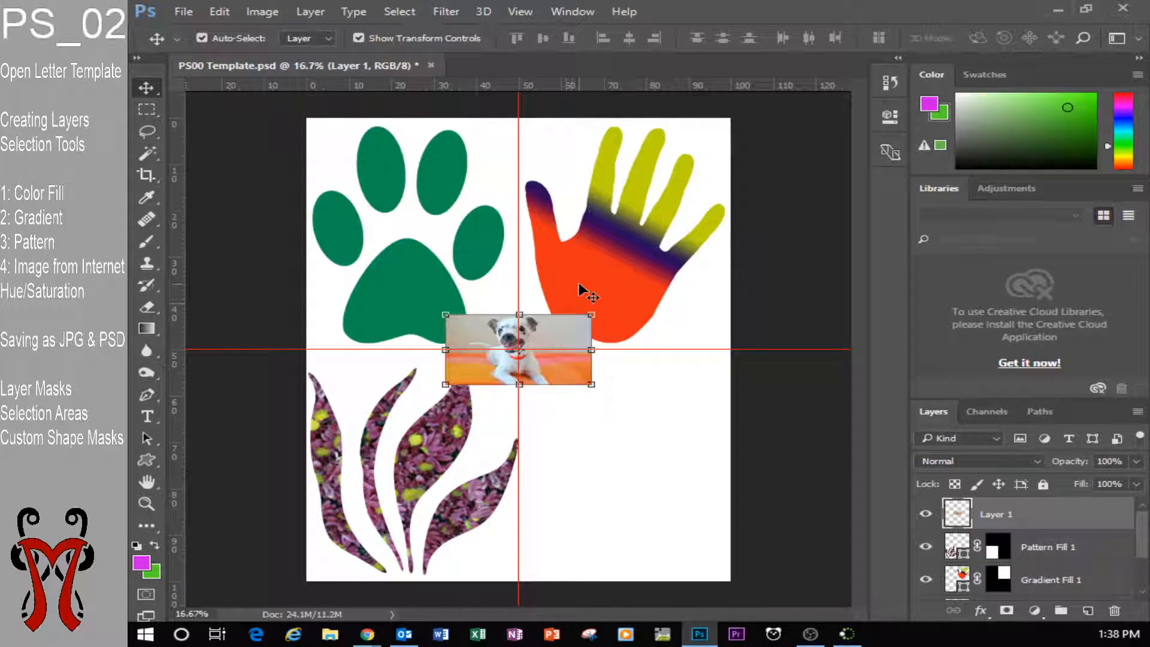
# Move the puppy photo into the empty lower-right quadrant and stretch it to fill, about 144.89% wide and 326.09% high
pyautogui.moveTo(556, 322); pyautogui.dragTo(617, 387)
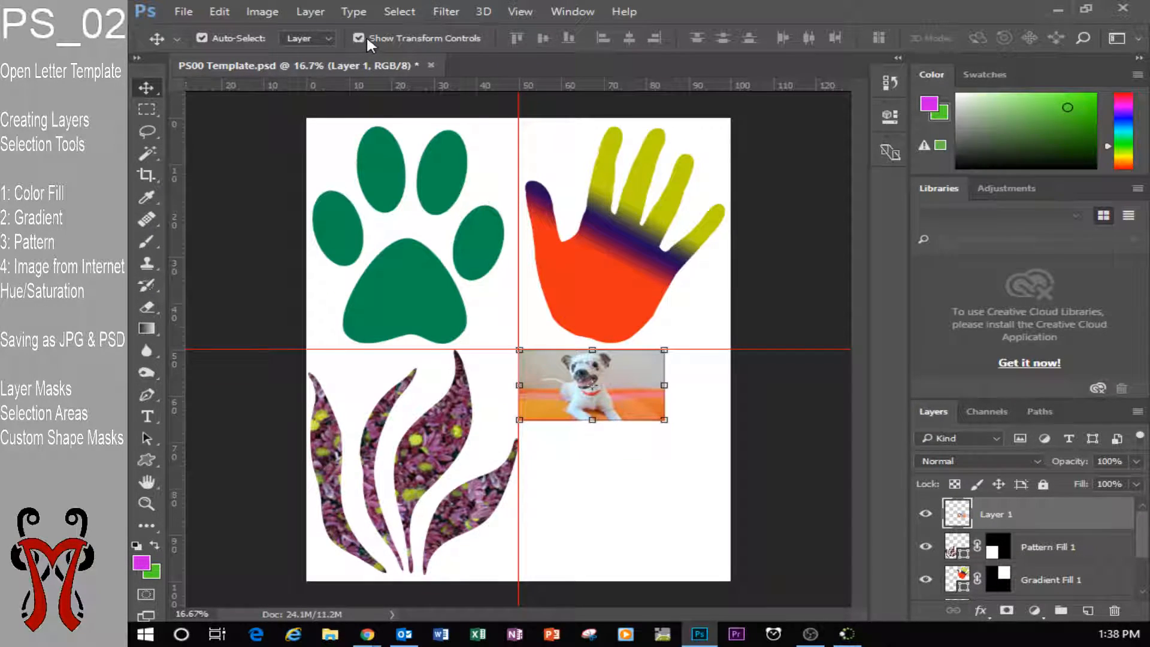
pyautogui.moveTo(663, 419); pyautogui.dragTo(726, 581)
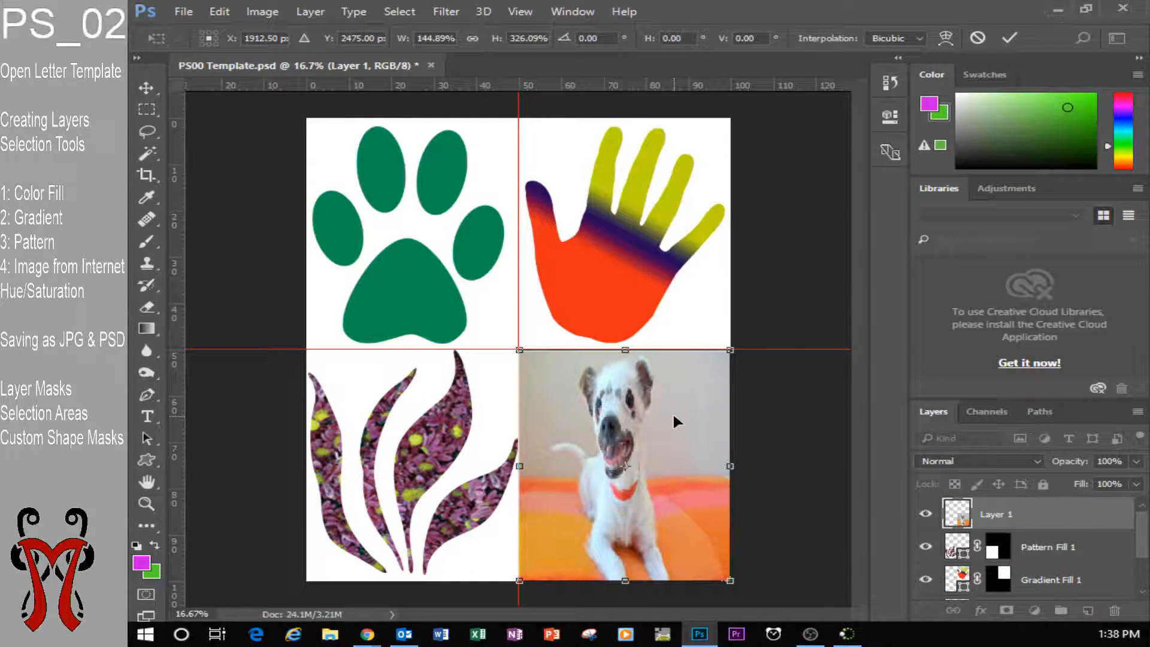
pyautogui.press('Return')
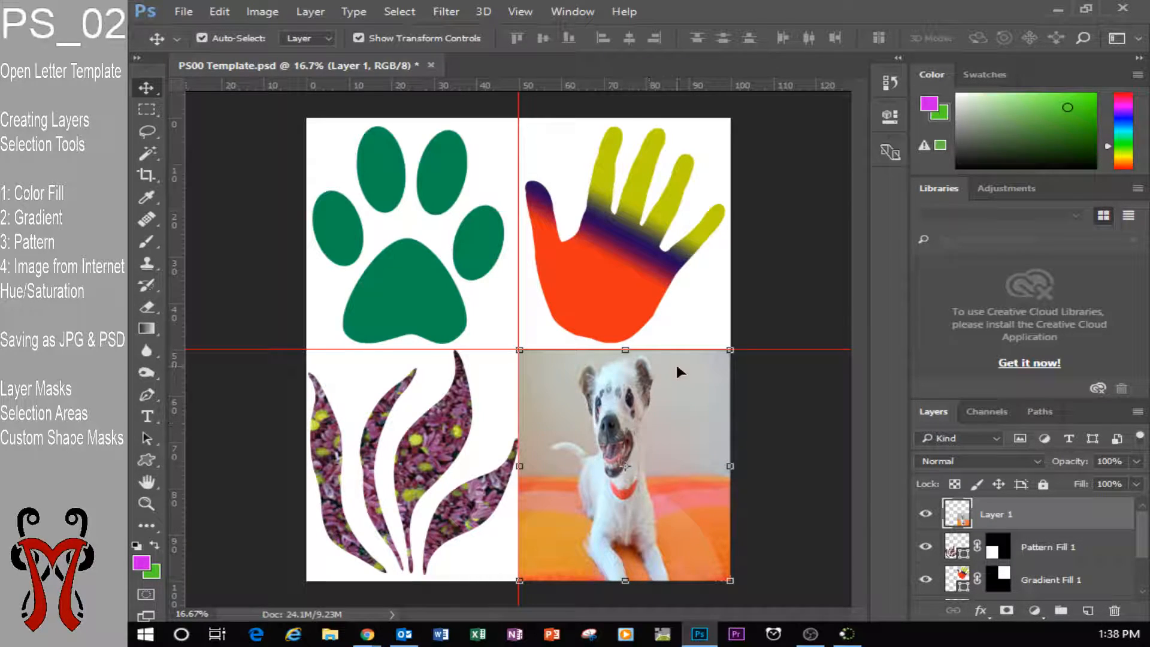
# Select the puppy quadrant with a rectangular marquee, add a Hue/Saturation adjustment layer limited to it, and dock its properties beside Adjustments
pyautogui.click(142, 108)
pyautogui.moveTo(518, 347); pyautogui.dragTo(735, 584)
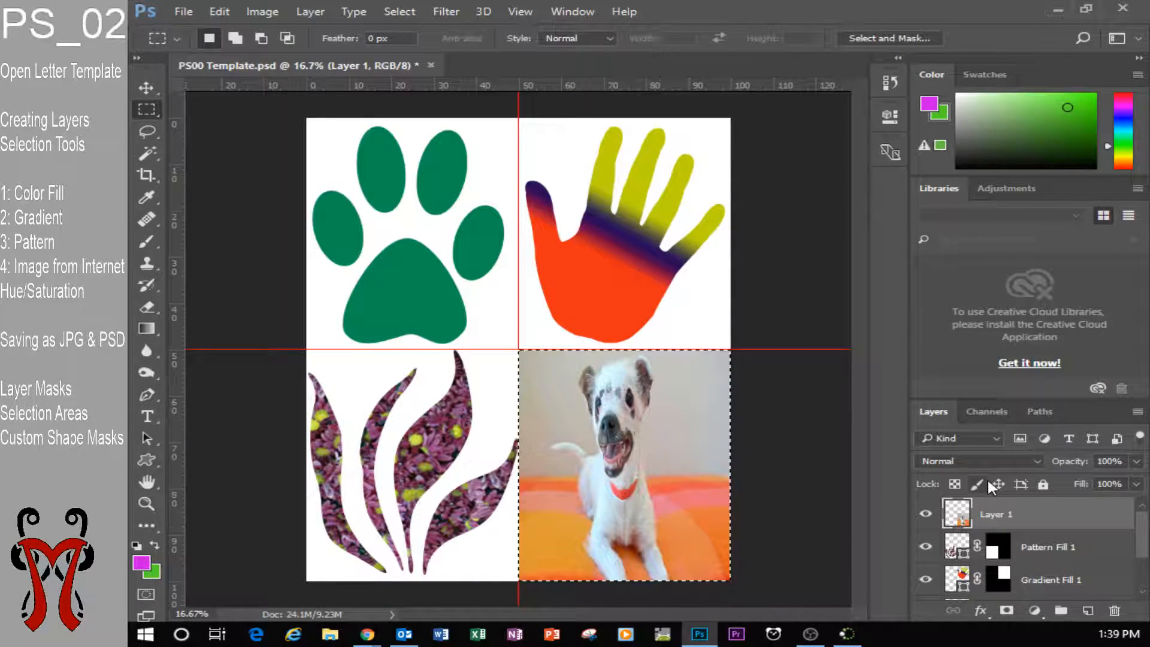
pyautogui.click(1035, 611)
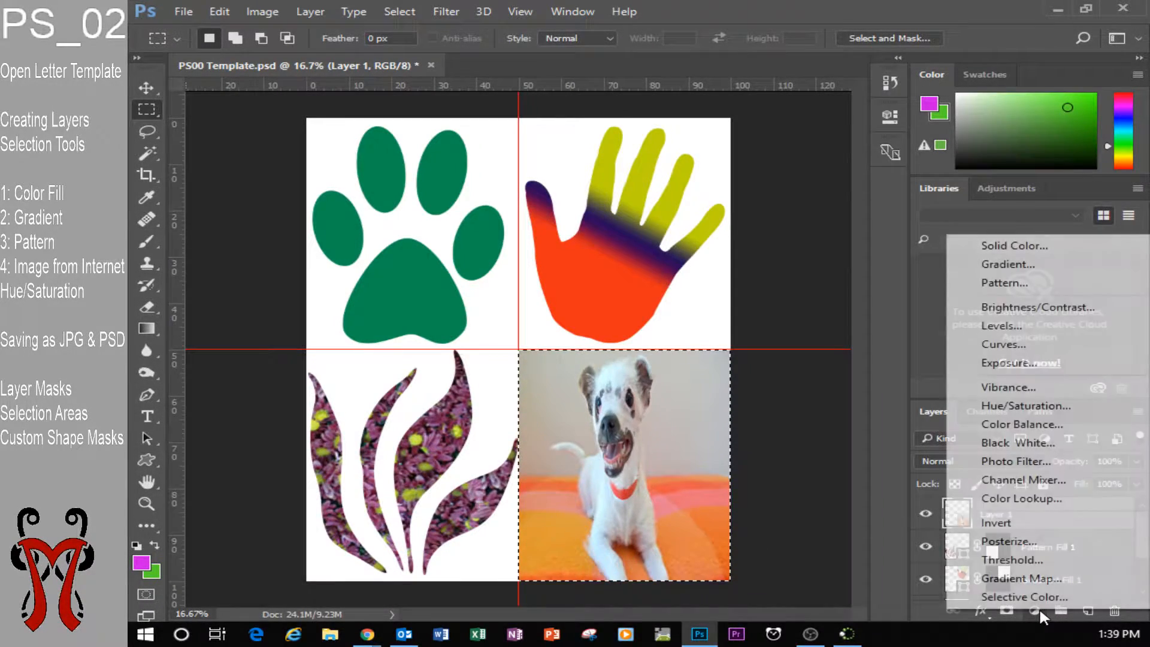
pyautogui.click(1040, 615)
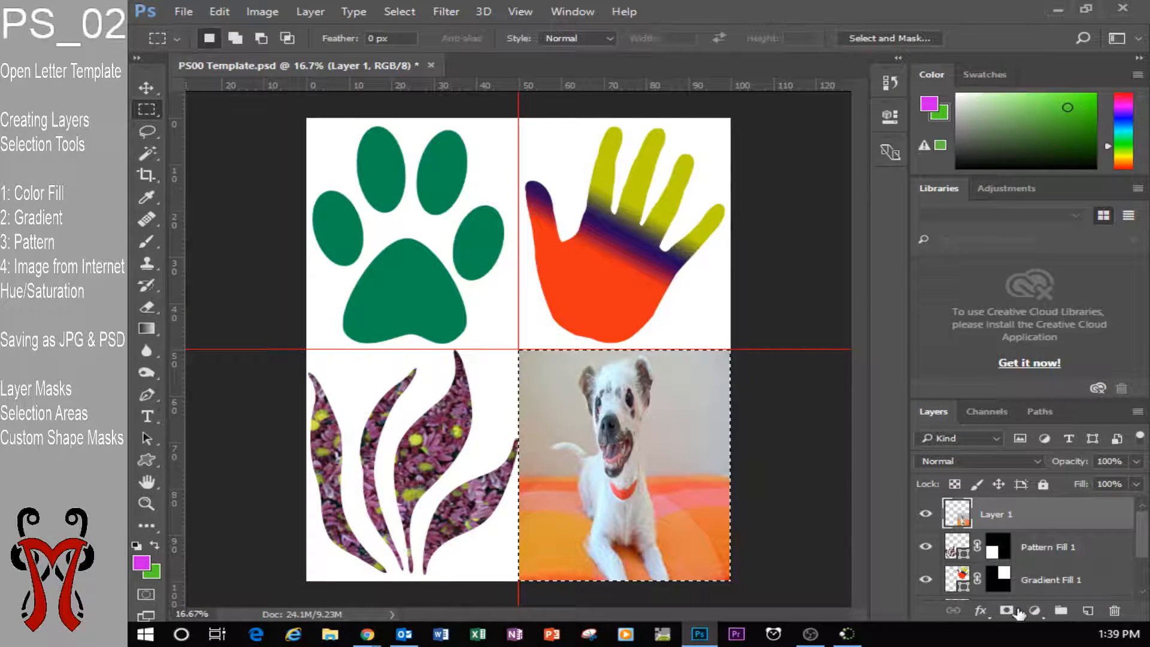
pyautogui.click(1034, 611)
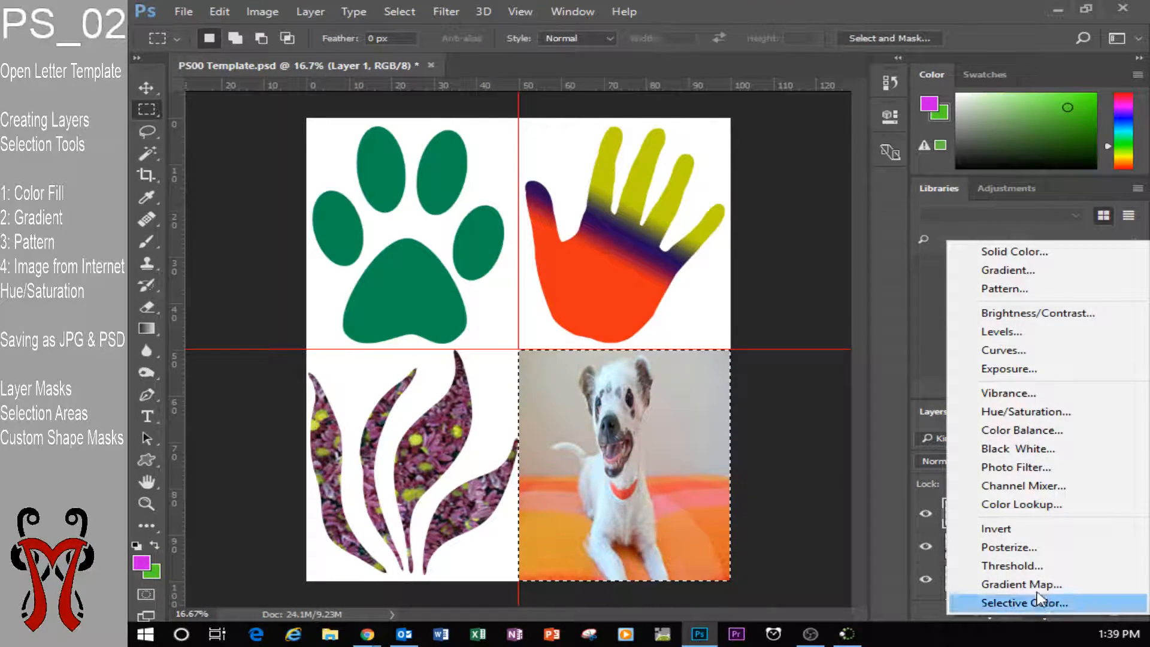
pyautogui.click(1021, 413)
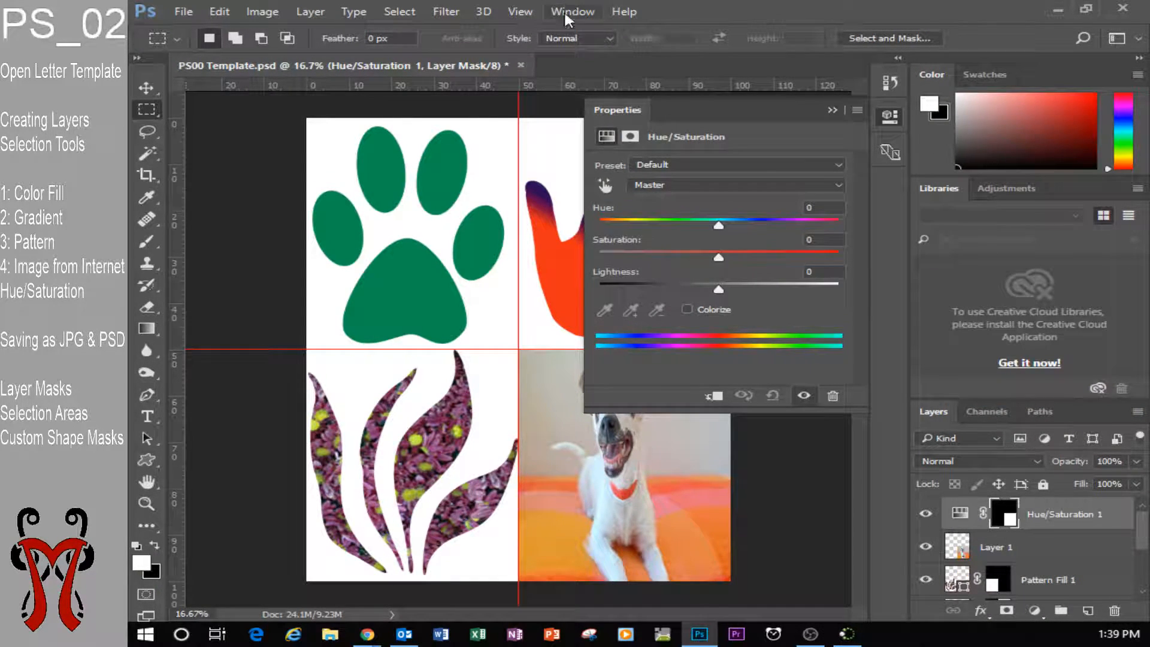
pyautogui.moveTo(694, 107); pyautogui.dragTo(1059, 187)
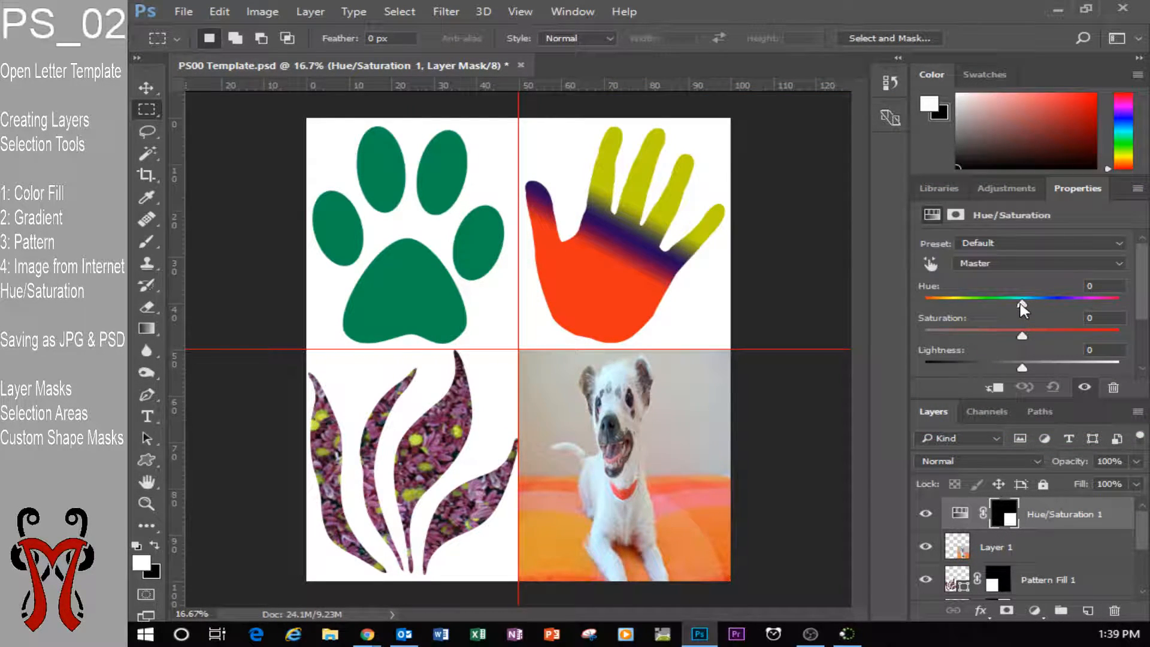
# Try different Hue and Saturation settings on the puppy photo, from full desaturation to strong saturation, ending at a hue of -120
pyautogui.moveTo(1021, 307)
pyautogui.mouseDown()
pyautogui.moveTo(940, 310)
pyautogui.moveTo(1117, 297)
pyautogui.moveTo(1026, 299)
pyautogui.mouseUp()
pyautogui.moveTo(1022, 336); pyautogui.dragTo(903, 337)
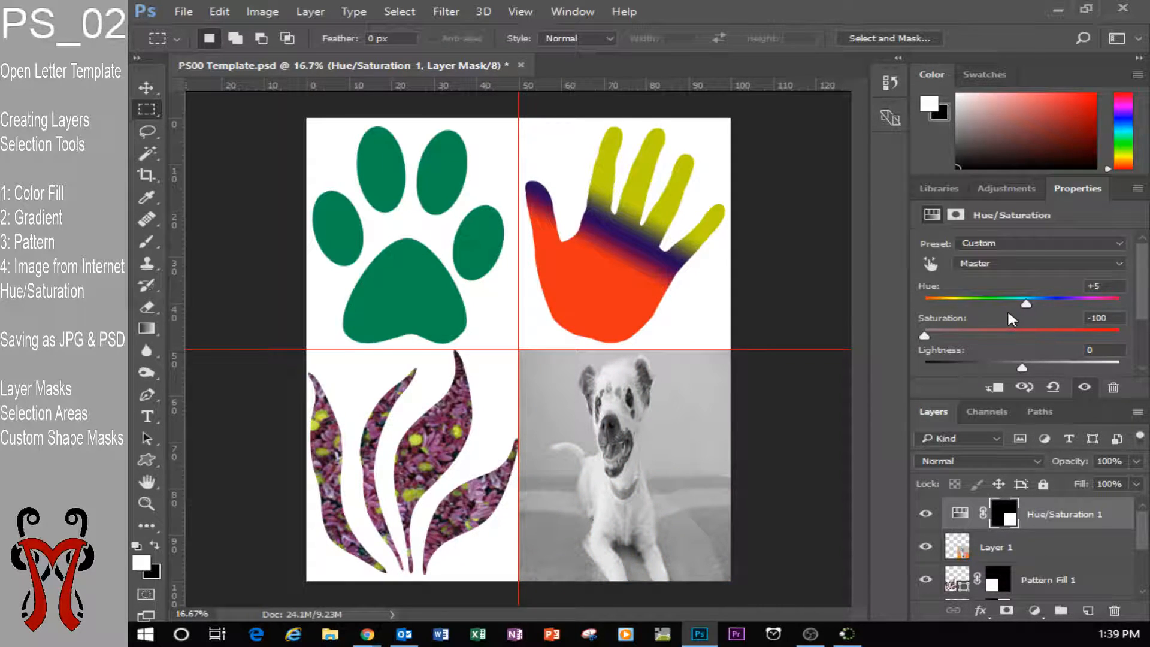
pyautogui.moveTo(925, 337); pyautogui.dragTo(1090, 333)
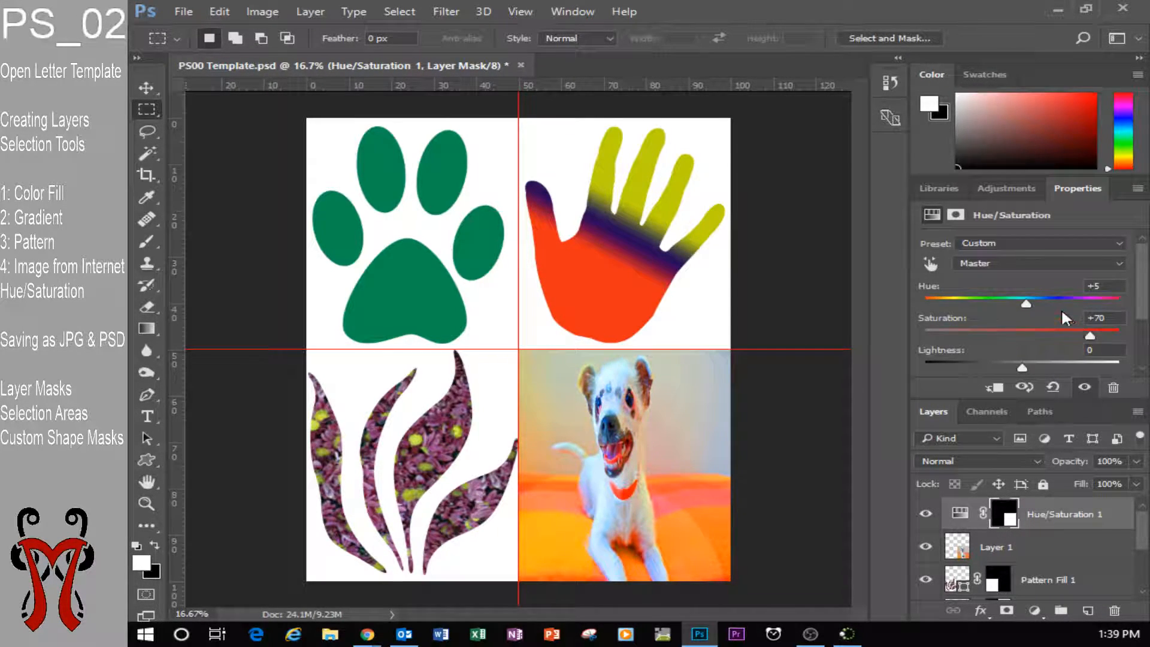
pyautogui.moveTo(1031, 304)
pyautogui.mouseDown()
pyautogui.moveTo(1090, 306)
pyautogui.moveTo(925, 305)
pyautogui.moveTo(1029, 308)
pyautogui.mouseUp()
pyautogui.moveTo(1088, 335); pyautogui.dragTo(1022, 360)
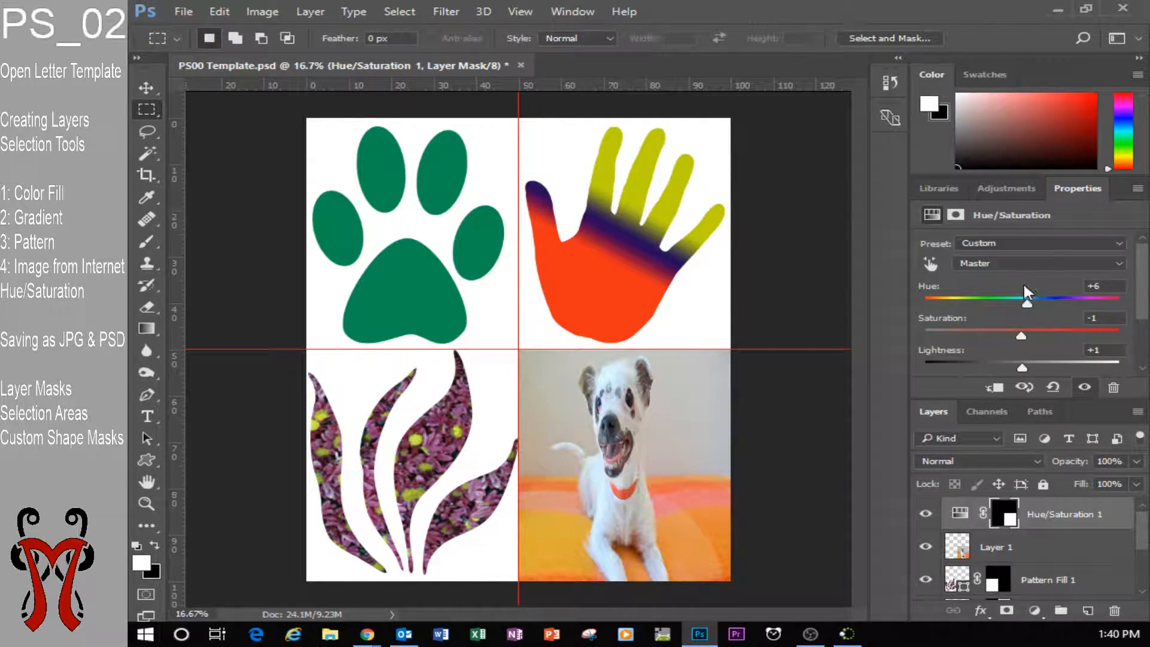
pyautogui.moveTo(1026, 304); pyautogui.dragTo(949, 303)
# Float the Hue/Saturation properties, turn on Colorize, and tint the puppy photo teal with hue 162 and saturation 40
pyautogui.moveTo(1064, 190); pyautogui.dragTo(680, 111)
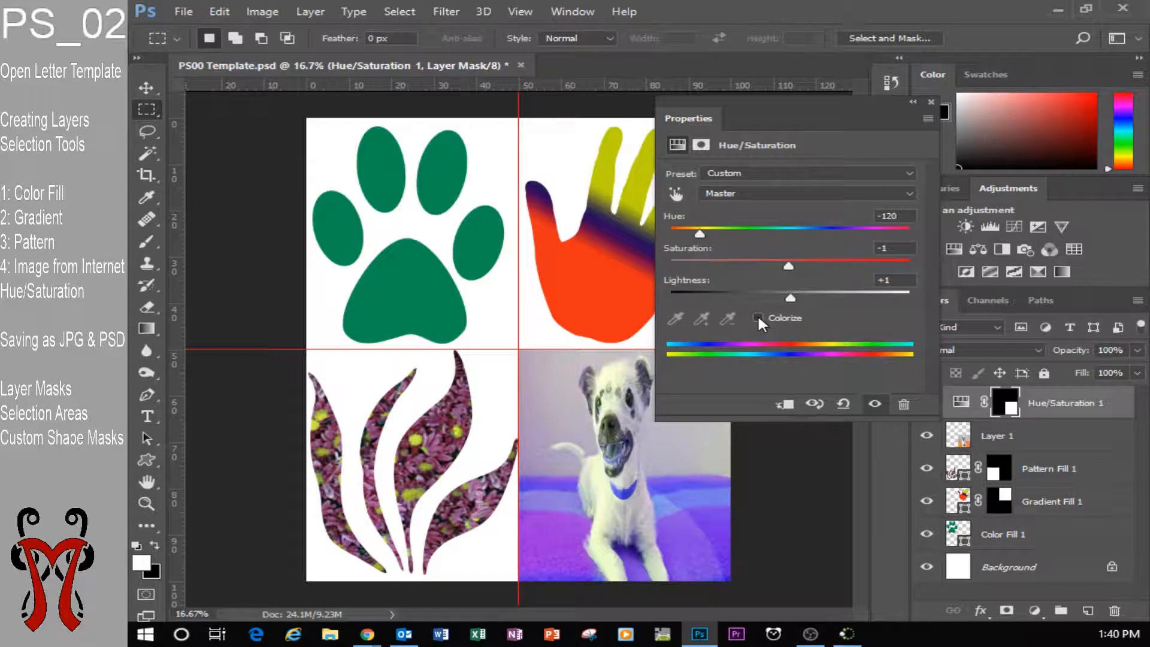
pyautogui.click(758, 316)
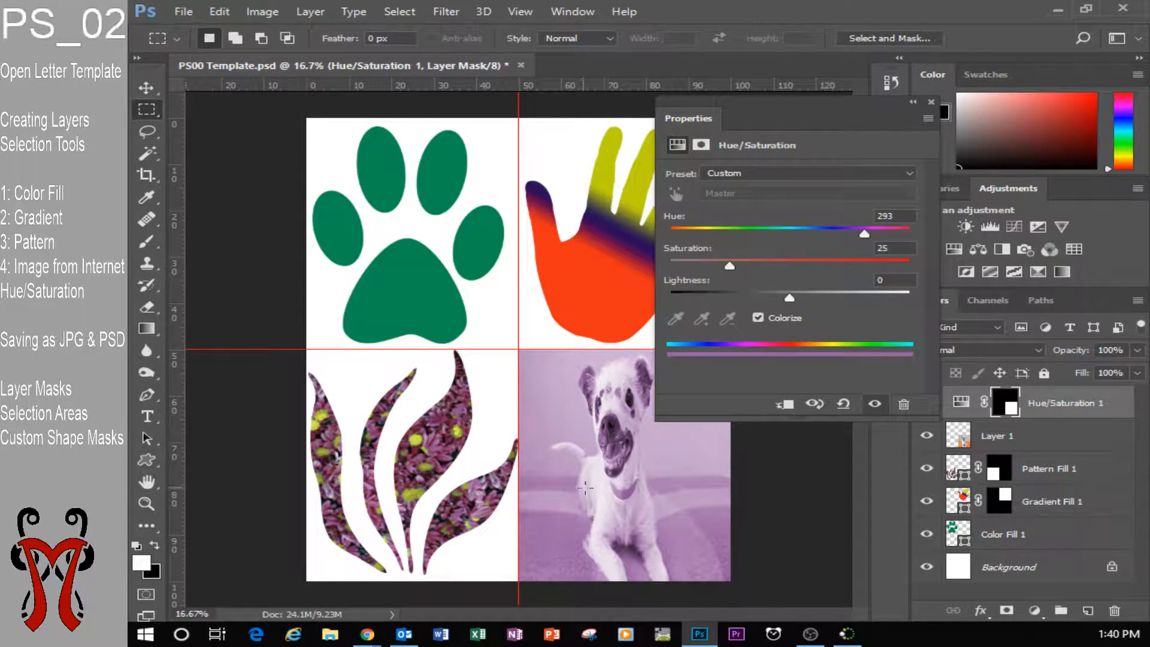
pyautogui.moveTo(866, 230)
pyautogui.mouseDown()
pyautogui.moveTo(806, 229)
pyautogui.moveTo(845, 233)
pyautogui.mouseUp()
pyautogui.moveTo(732, 264); pyautogui.dragTo(824, 271)
pyautogui.moveTo(843, 233); pyautogui.dragTo(753, 235)
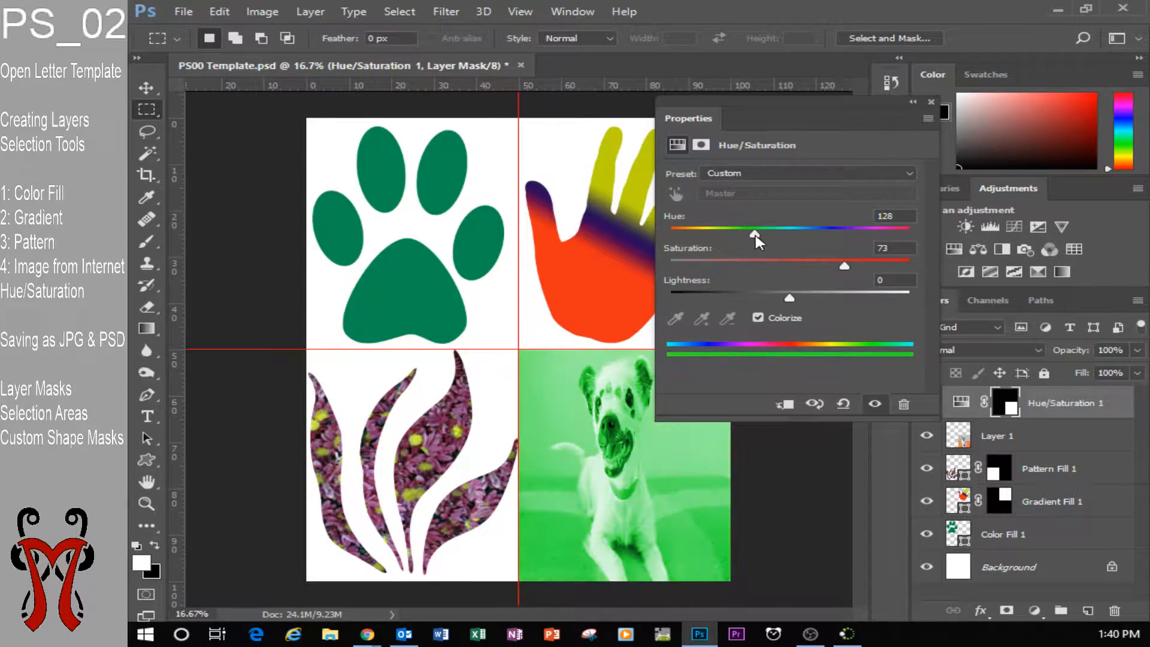
pyautogui.moveTo(835, 271); pyautogui.dragTo(779, 238)
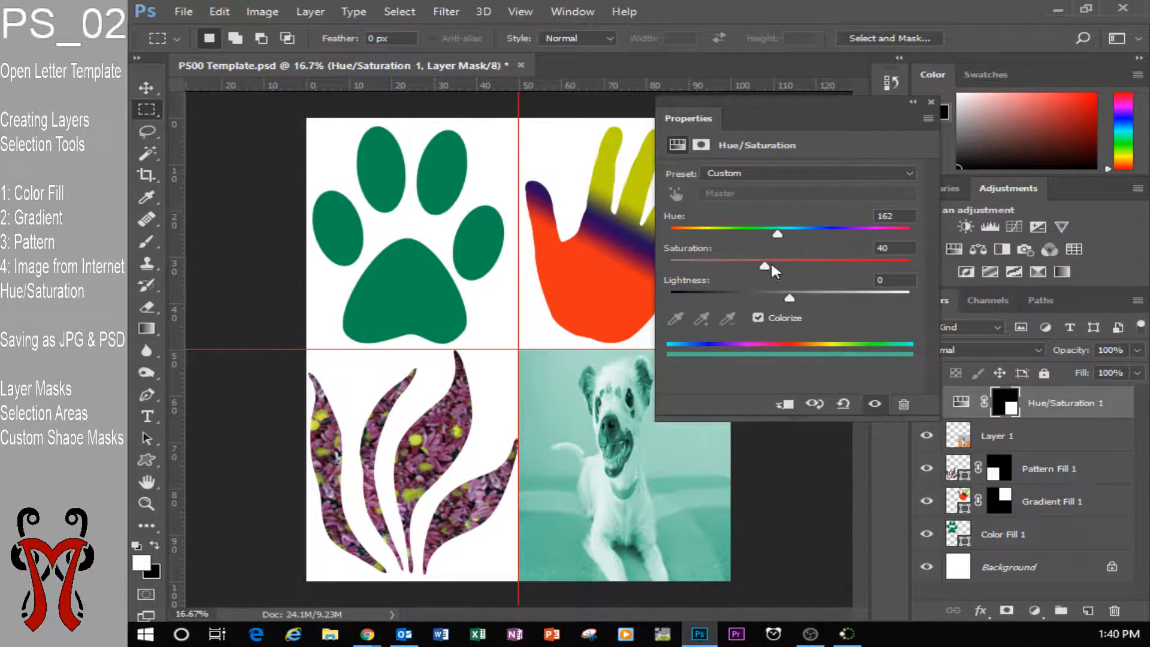
# Tint the puppy photo dark red with hue 360, saturation 67 and lightness -43, and close the adjustment's properties
pyautogui.moveTo(785, 268); pyautogui.dragTo(826, 266)
pyautogui.moveTo(783, 234); pyautogui.dragTo(731, 236)
pyautogui.moveTo(793, 296); pyautogui.dragTo(737, 298)
pyautogui.moveTo(730, 237); pyautogui.dragTo(880, 230)
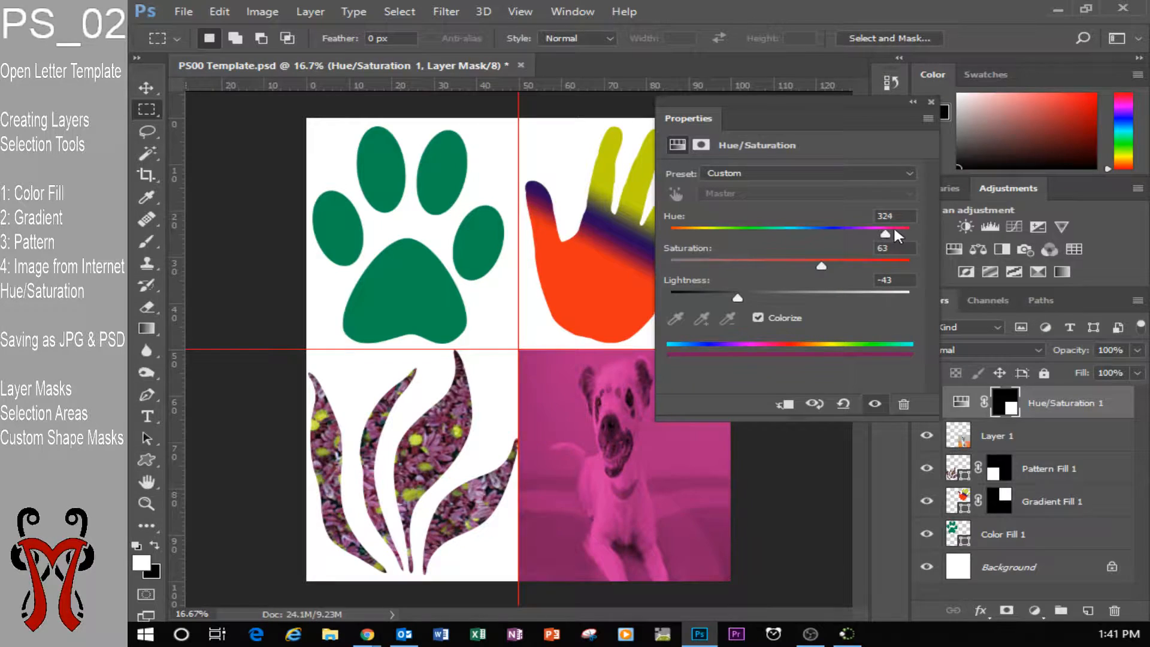
pyautogui.moveTo(820, 265); pyautogui.dragTo(830, 263)
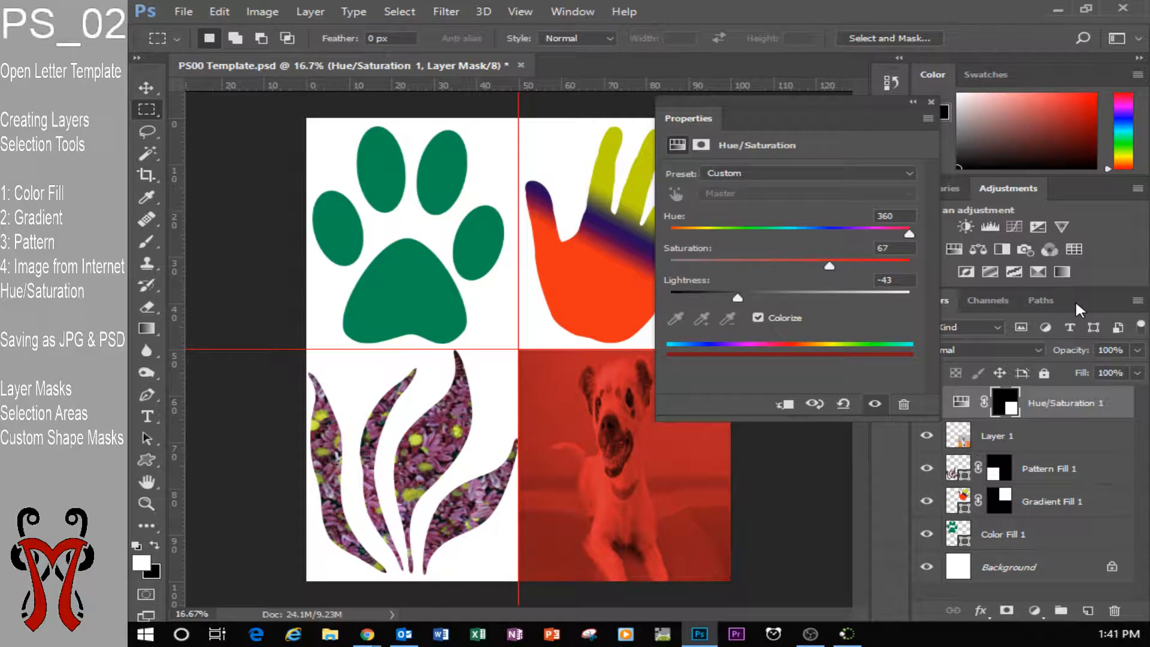
pyautogui.click(931, 102)
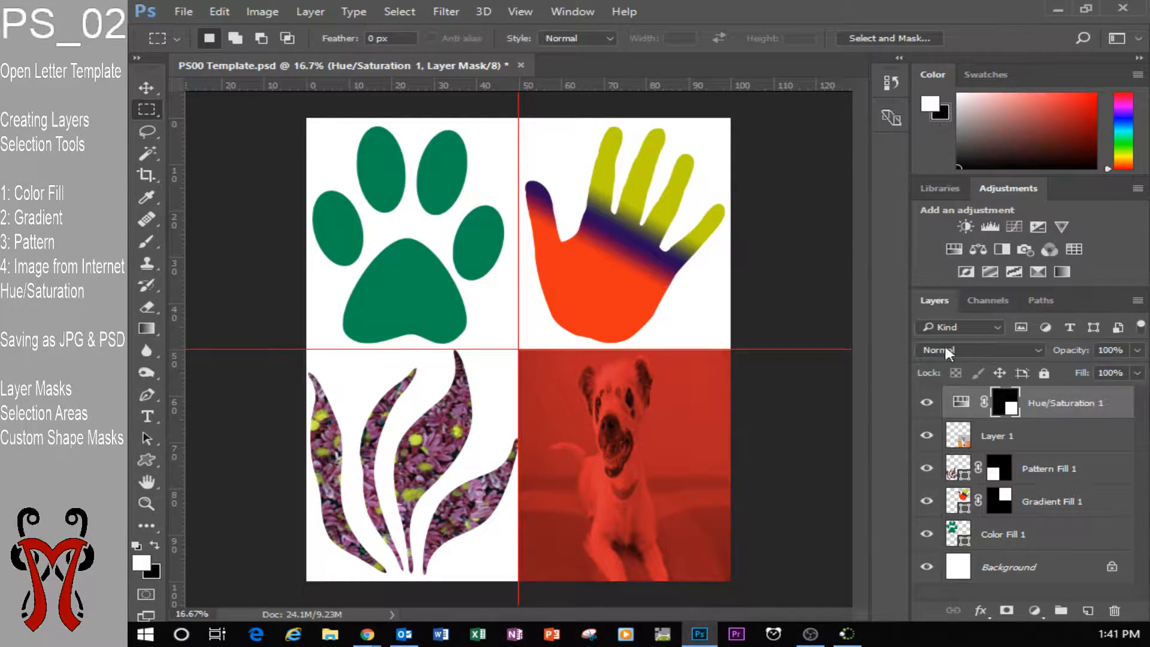
# Toggle the visibility of the puppy photo's Layer 1 off and on to see what it contributes
pyautogui.click(995, 435)
pyautogui.click(927, 437)
pyautogui.click(927, 436)
pyautogui.click(927, 436)
pyautogui.click(927, 436)
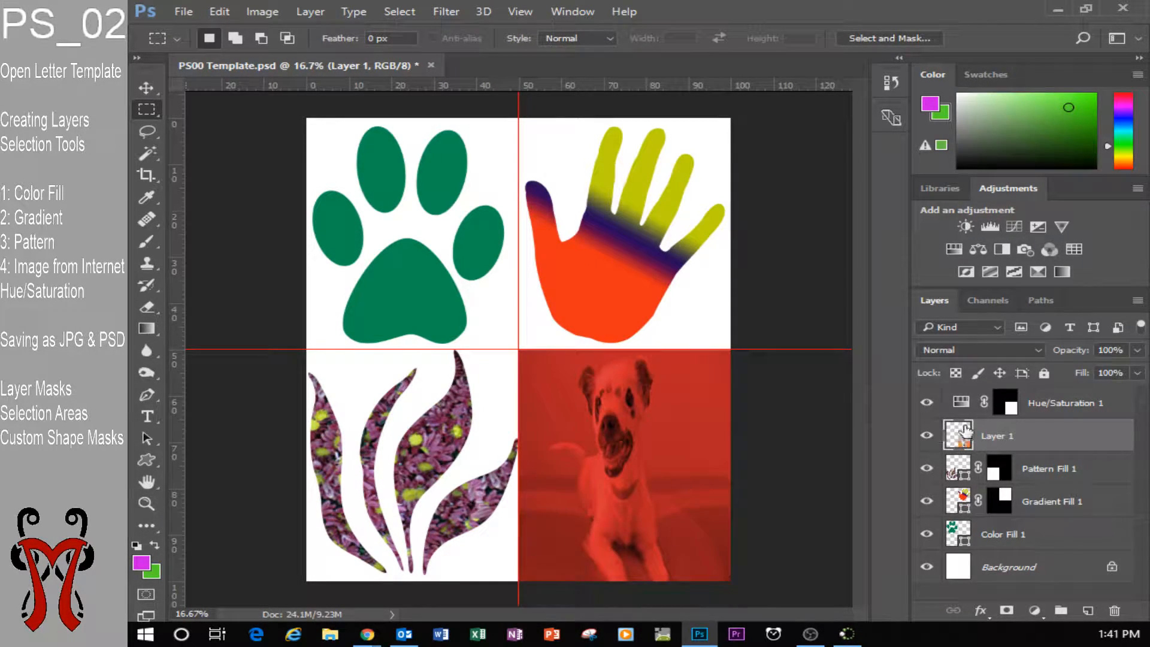
# Select the Hue/Saturation 1 layer and toggle its visibility to compare the puppy photo with and without the red tint
pyautogui.click(1065, 407)
pyautogui.click(928, 405)
pyautogui.click(928, 405)
pyautogui.click(927, 406)
pyautogui.click(928, 406)
pyautogui.click(928, 406)
pyautogui.click(927, 405)
pyautogui.click(927, 405)
pyautogui.click(927, 405)
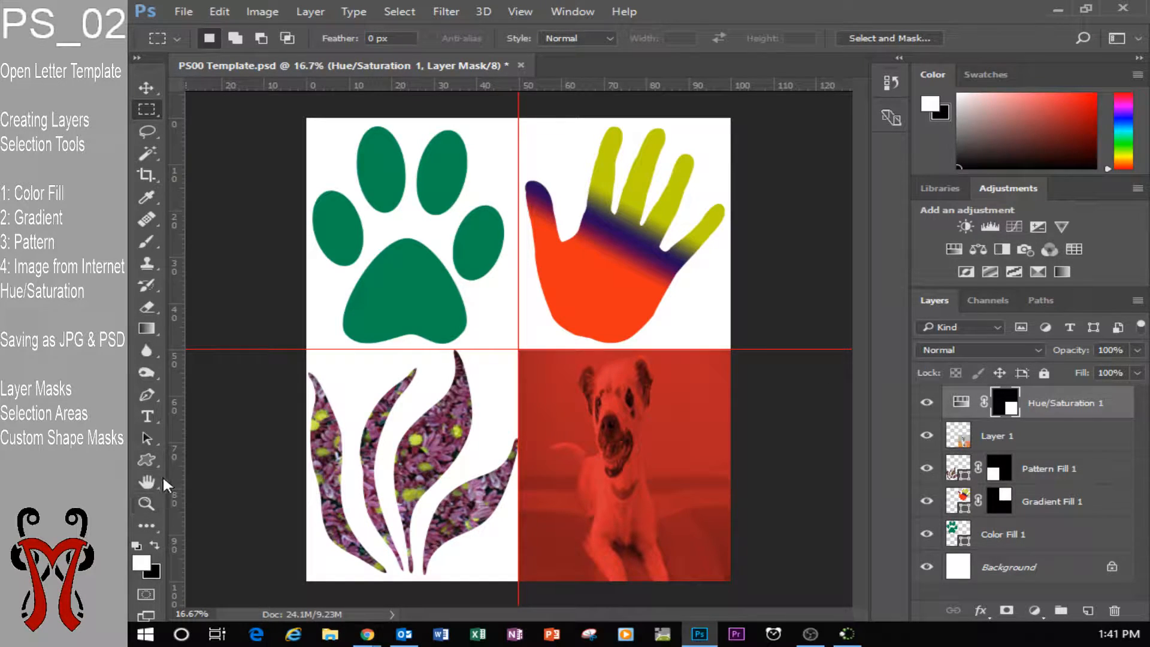
# Draw a heart-outline custom shape path around the puppy's head and make it a vector mask on the Hue/Saturation 1 layer
pyautogui.click(147, 460)
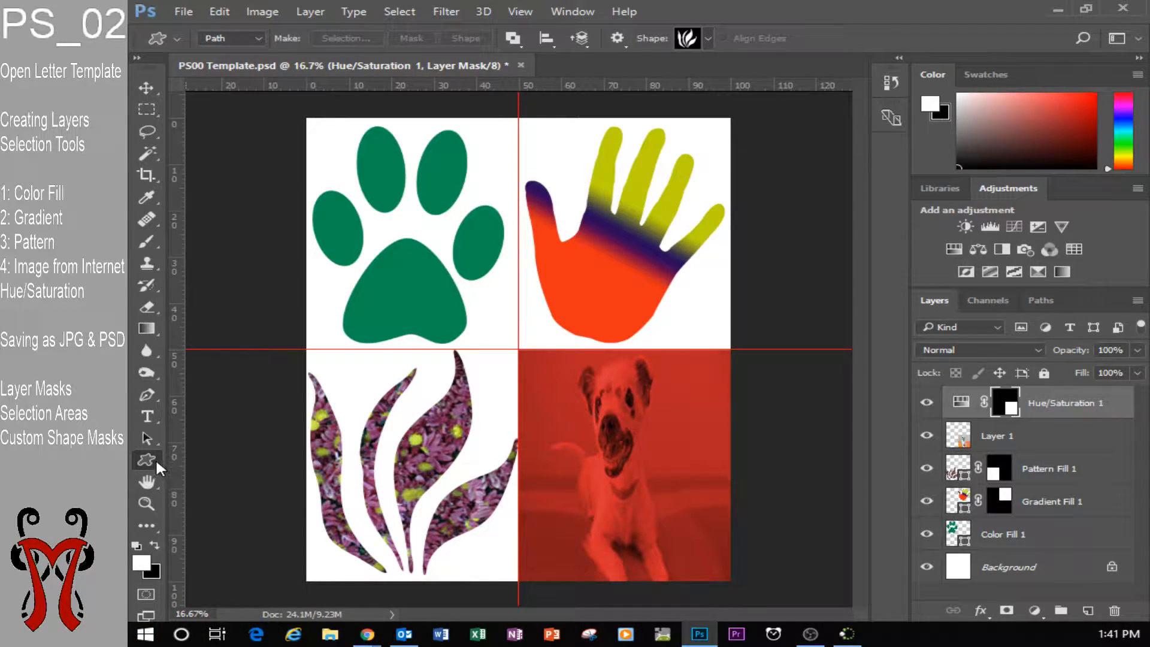
pyautogui.click(706, 39)
pyautogui.scroll(-3, 716, 128)
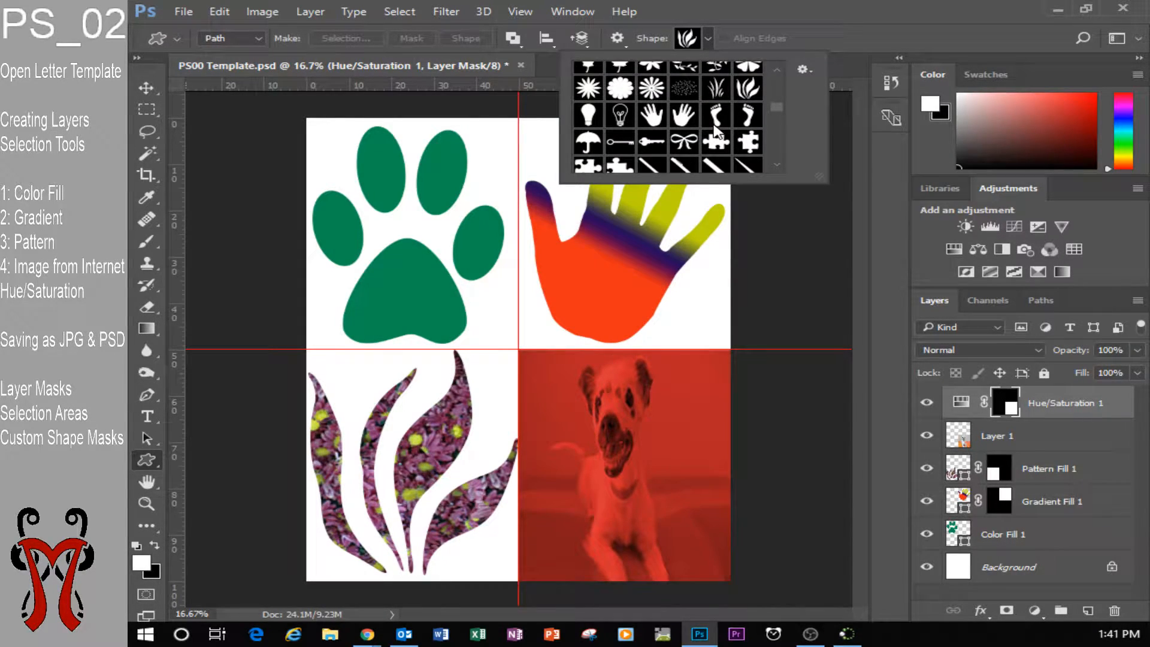
pyautogui.scroll(-6, 717, 127)
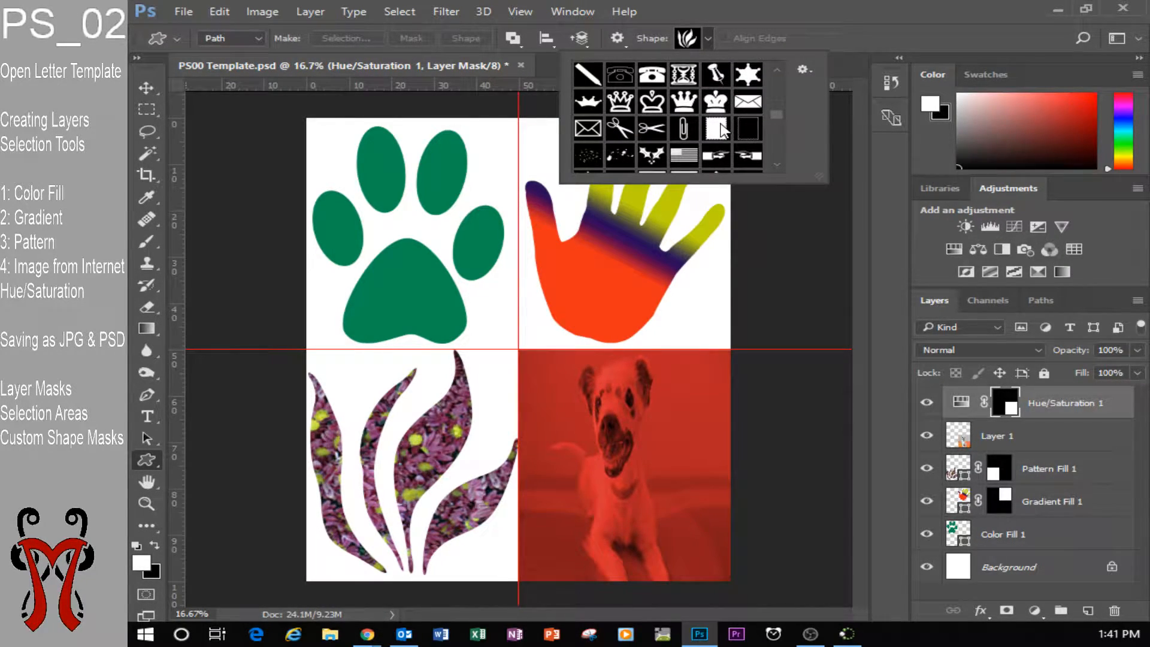
pyautogui.scroll(-5, 720, 126)
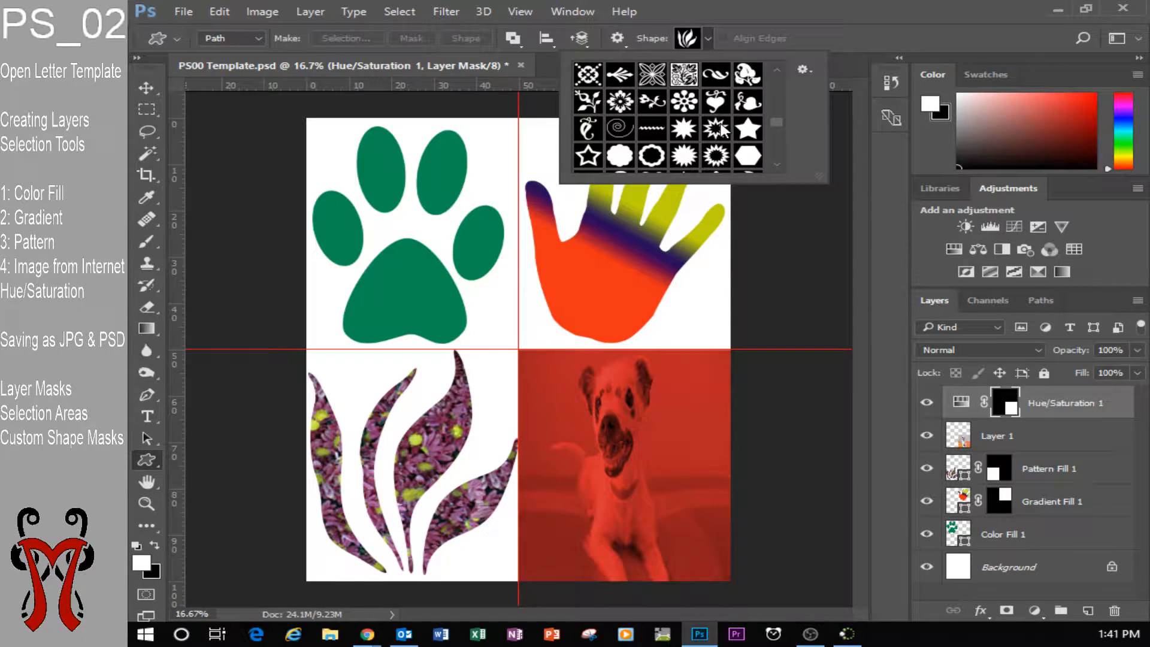
pyautogui.scroll(-1, 723, 130)
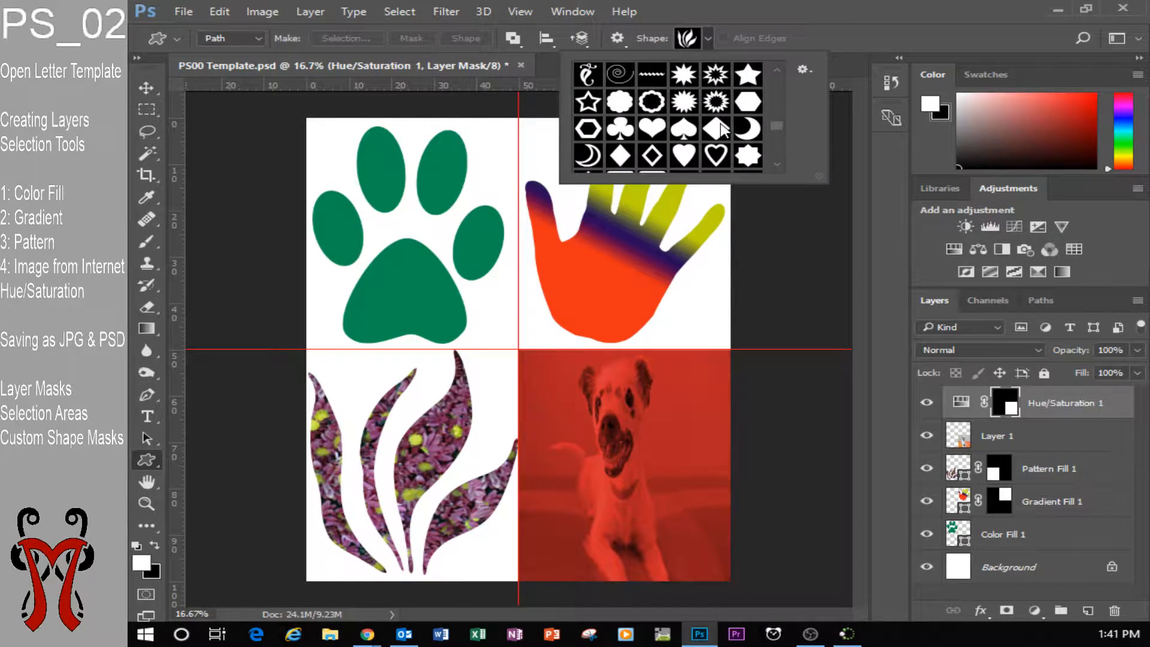
pyautogui.scroll(1, 723, 129)
pyautogui.scroll(-3, 723, 128)
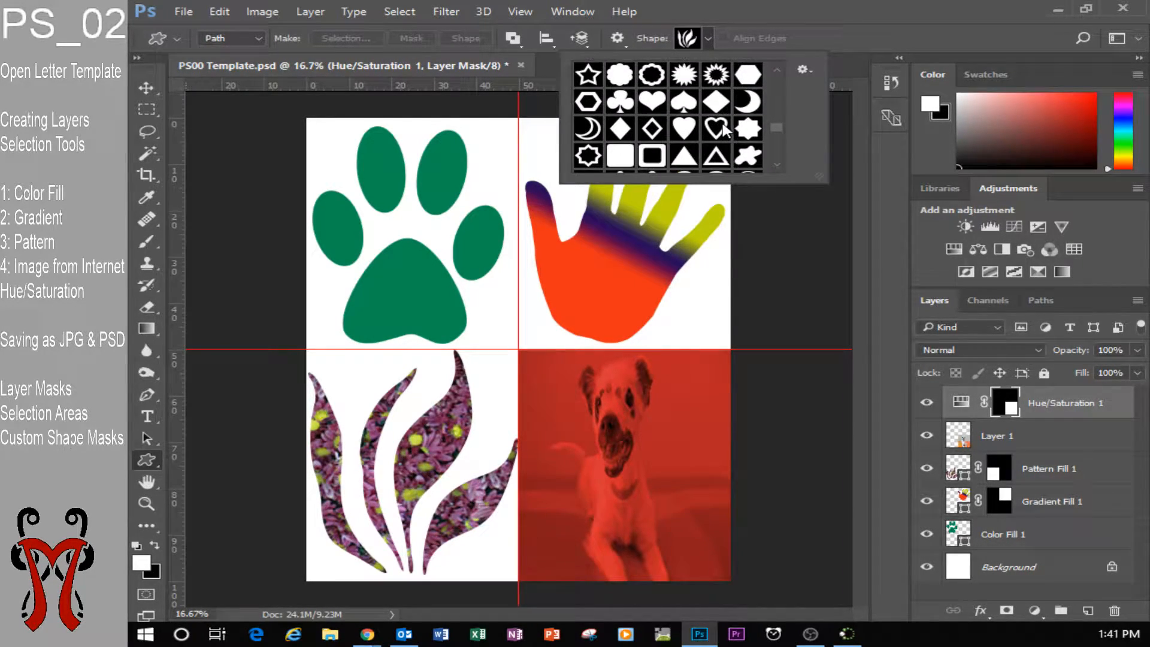
pyautogui.scroll(-1, 723, 124)
pyautogui.click(717, 103)
pyautogui.click(709, 35)
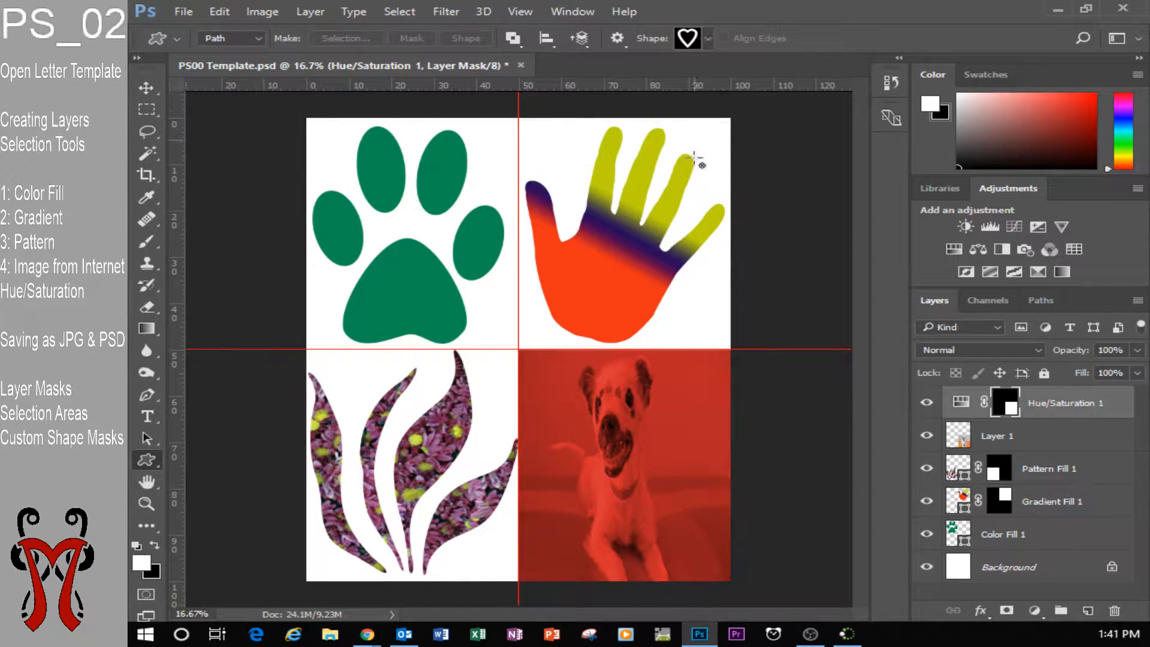
pyautogui.moveTo(559, 355); pyautogui.dragTo(669, 505)
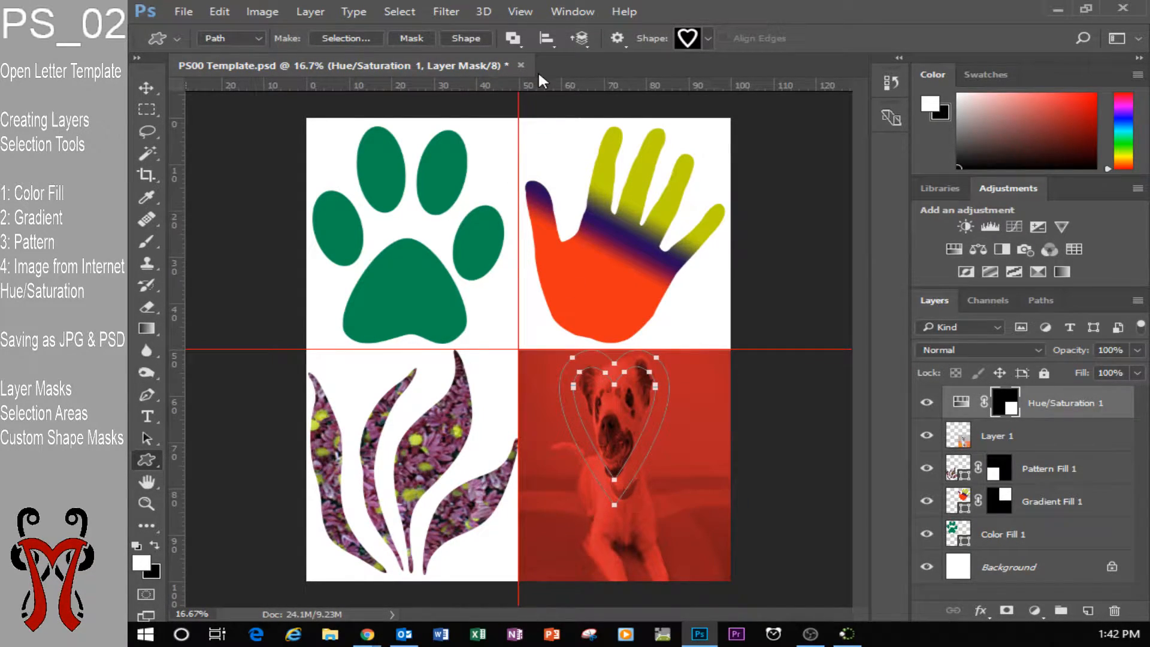
pyautogui.click(423, 39)
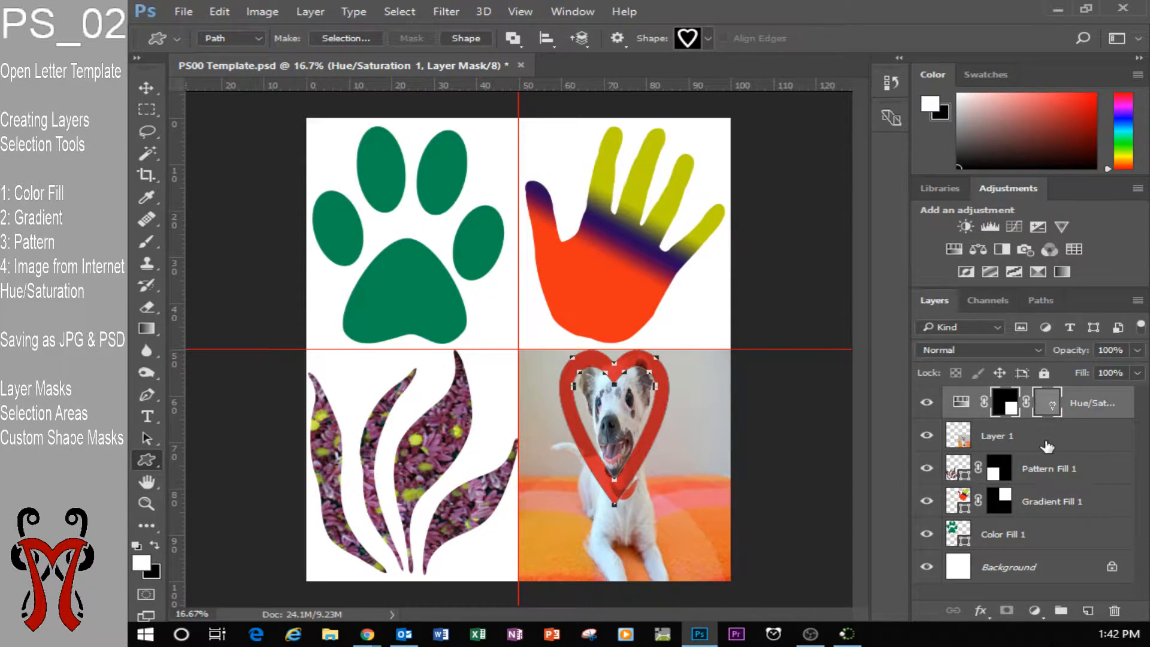
# Draw a solid eight-pointed custom shape path over most of the puppy quadrant and make it a vector mask on Layer 1
pyautogui.click(998, 442)
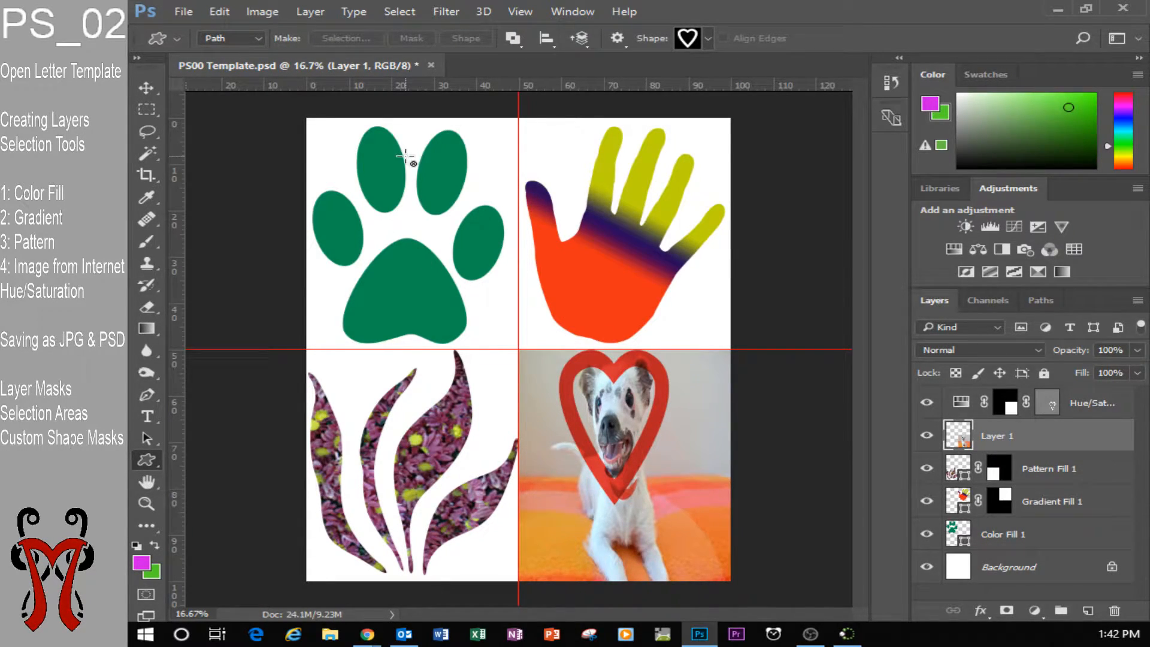
pyautogui.click(709, 37)
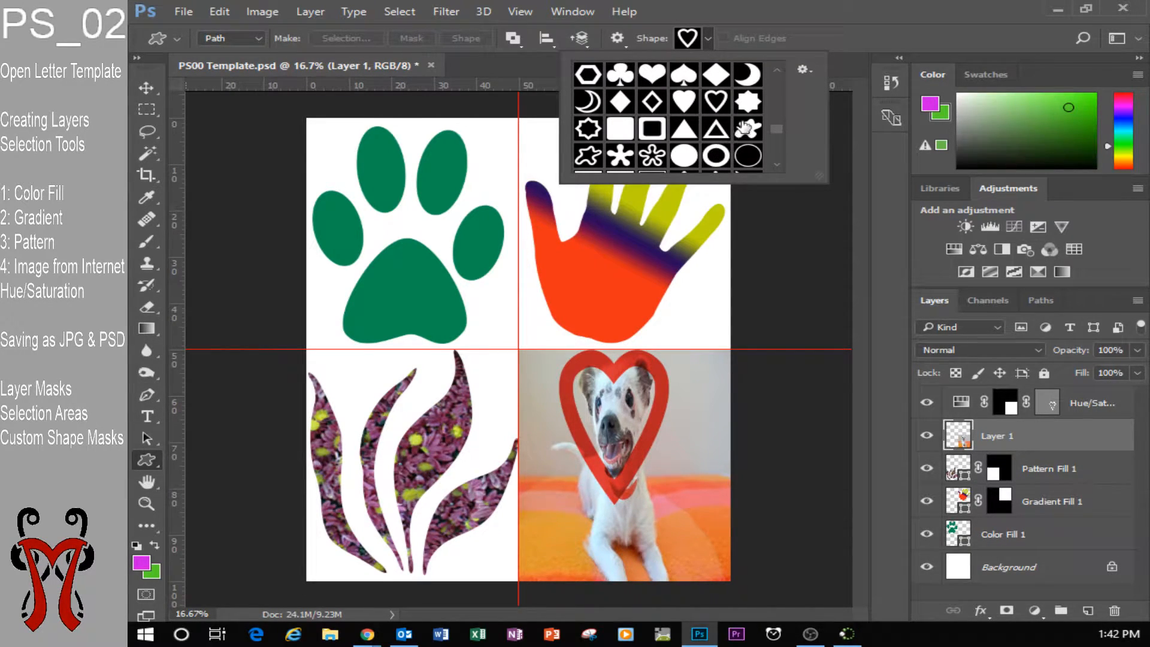
pyautogui.doubleClick(743, 105)
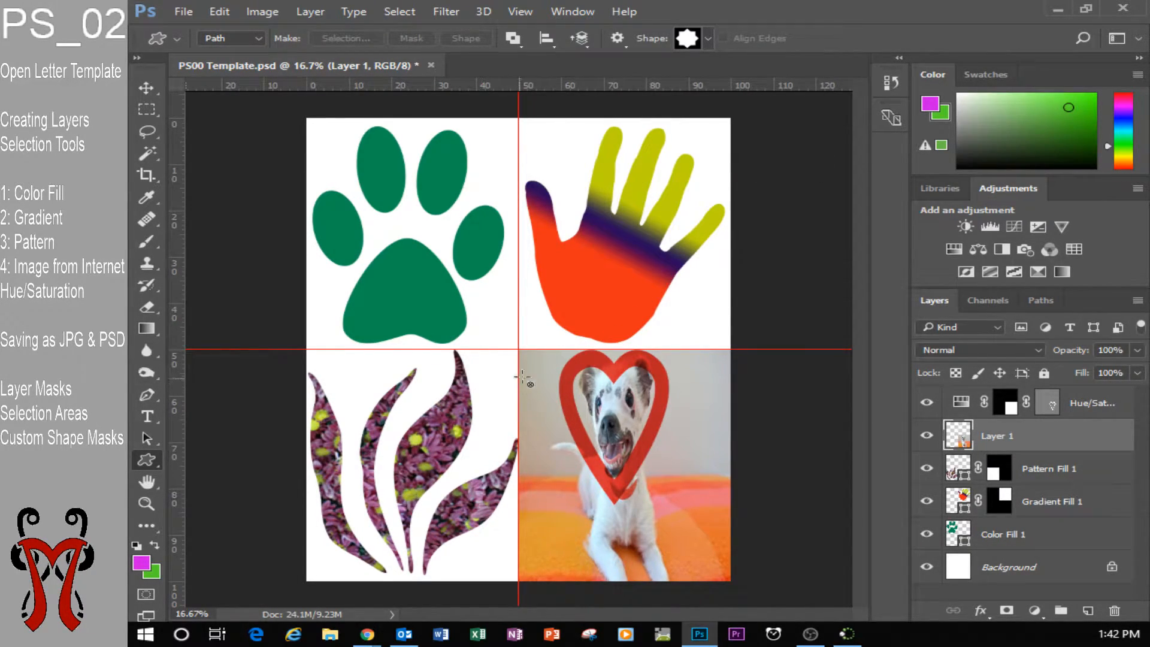
pyautogui.moveTo(533, 353); pyautogui.dragTo(713, 550)
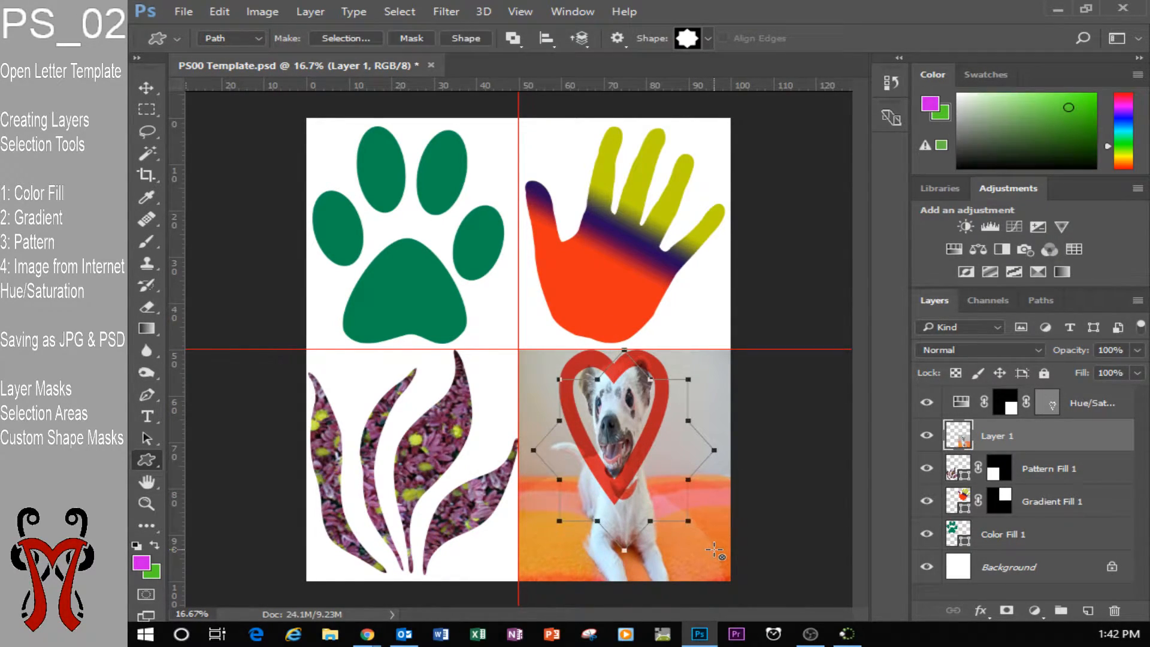
pyautogui.click(411, 38)
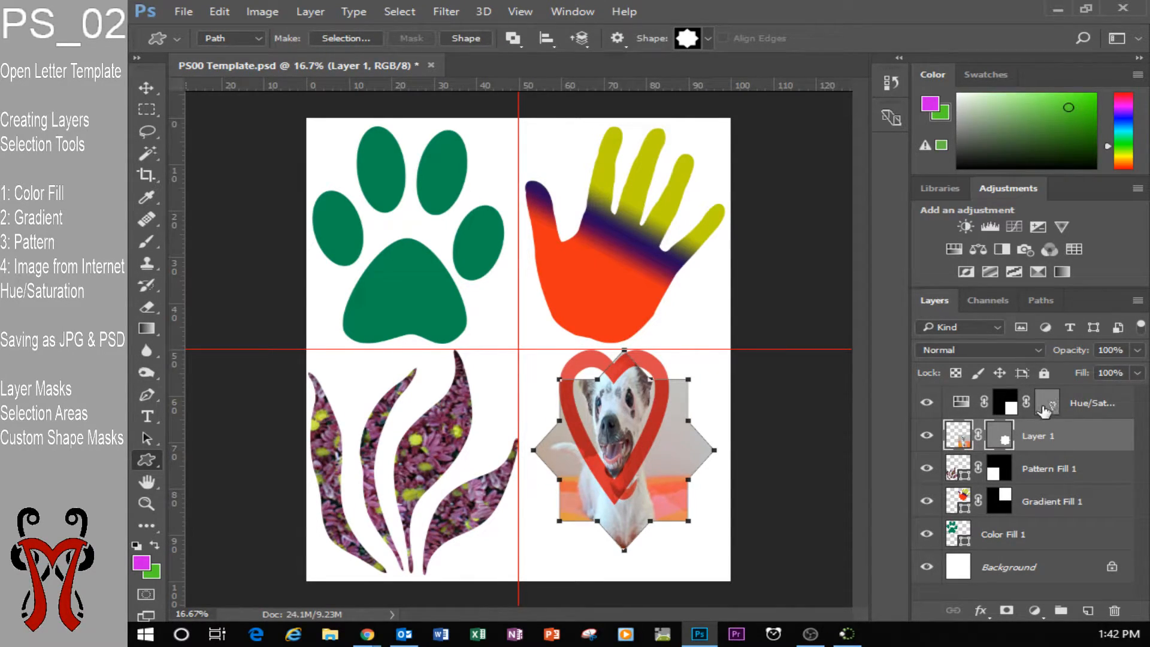
# Examine the mask thumbnails of the Hue/Saturation layer and Layer 1 at magnified screen size
pyautogui.click(1111, 408)
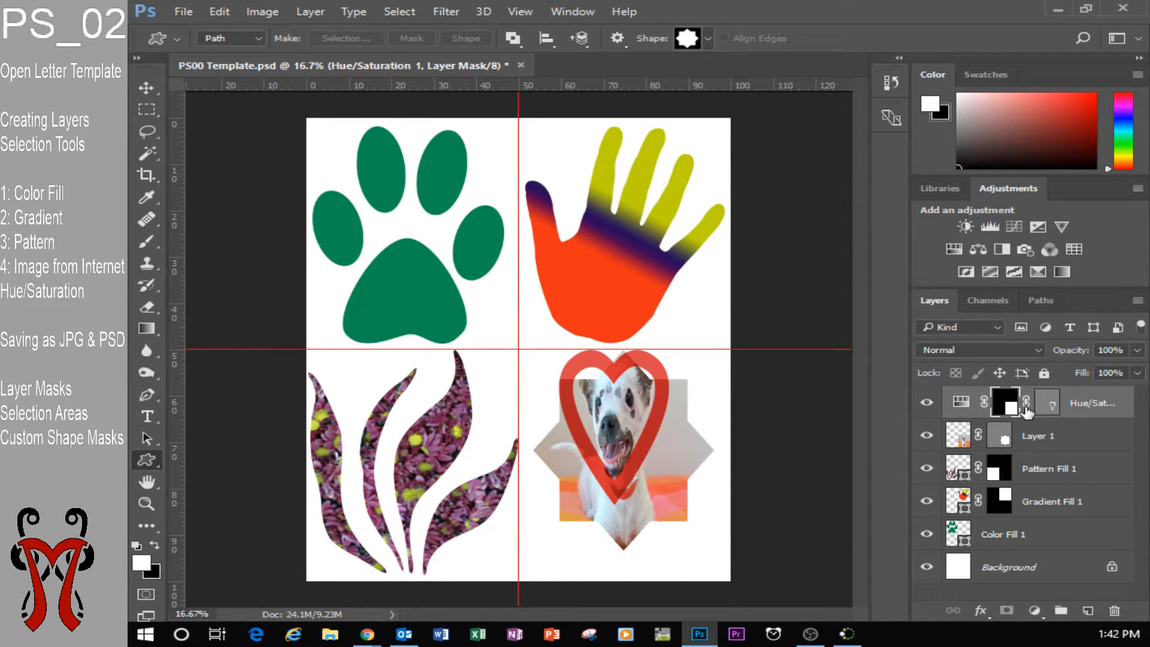
pyautogui.press('super+plus')
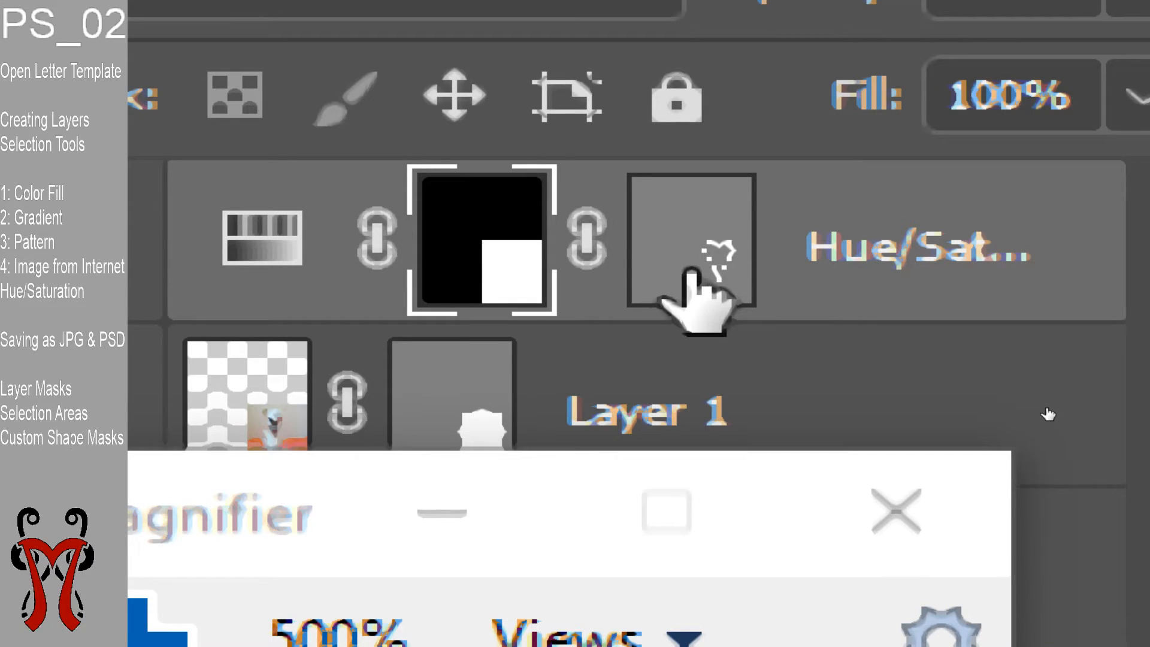
pyautogui.press('super+Escape')
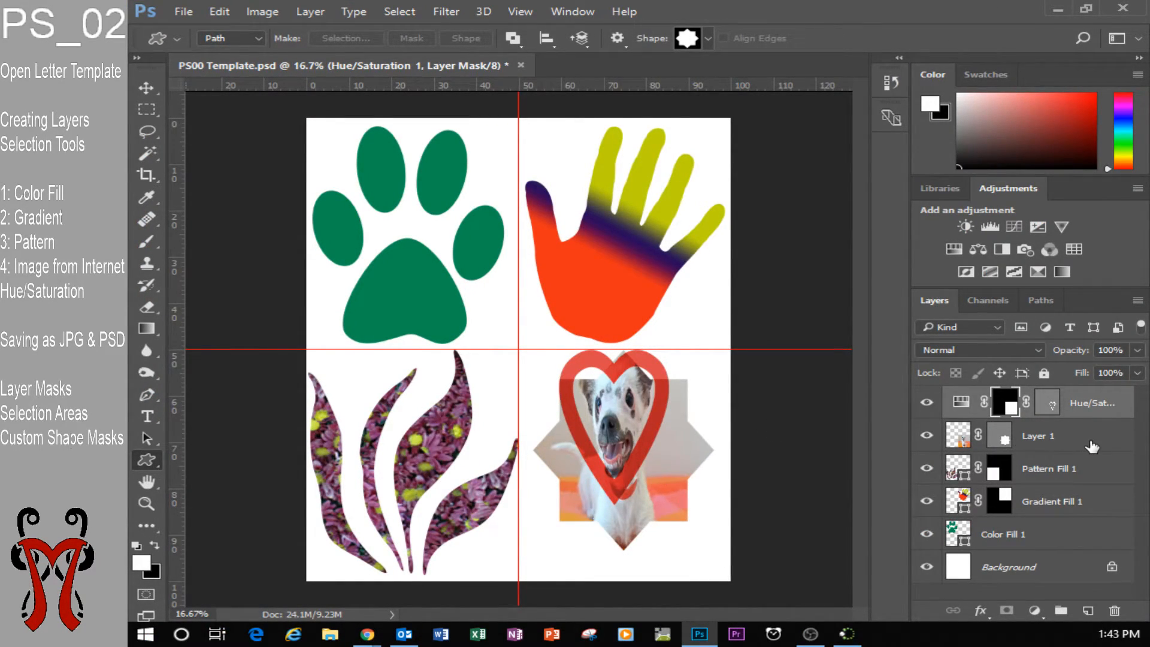
pyautogui.click(1037, 437)
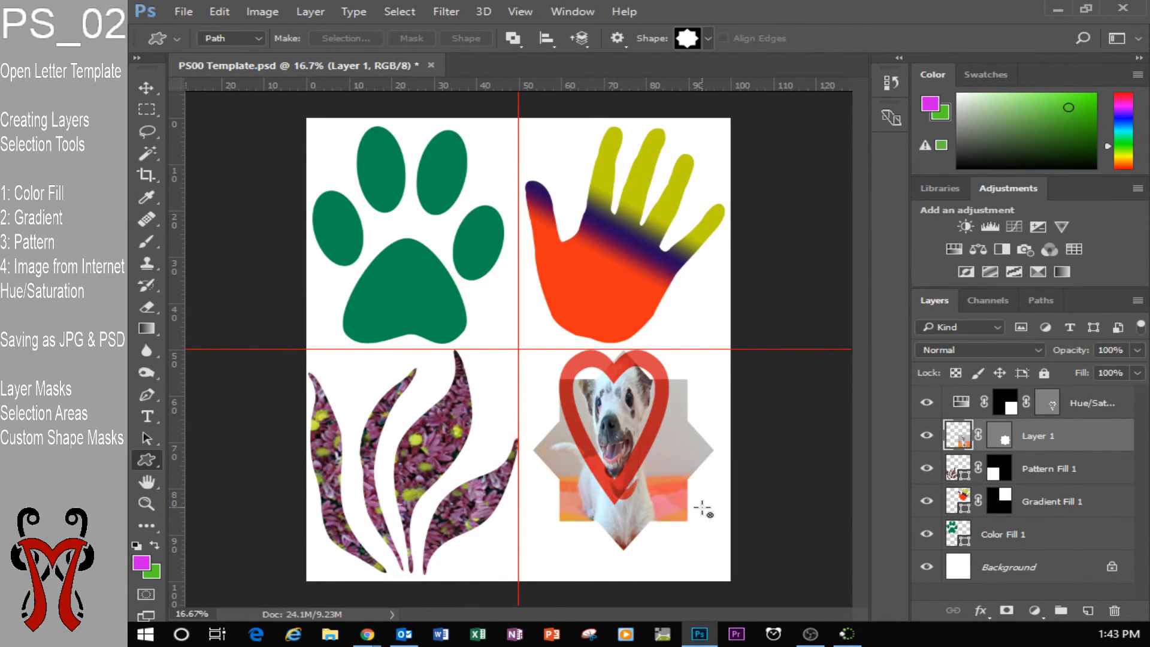
pyautogui.moveTo(846, 633)
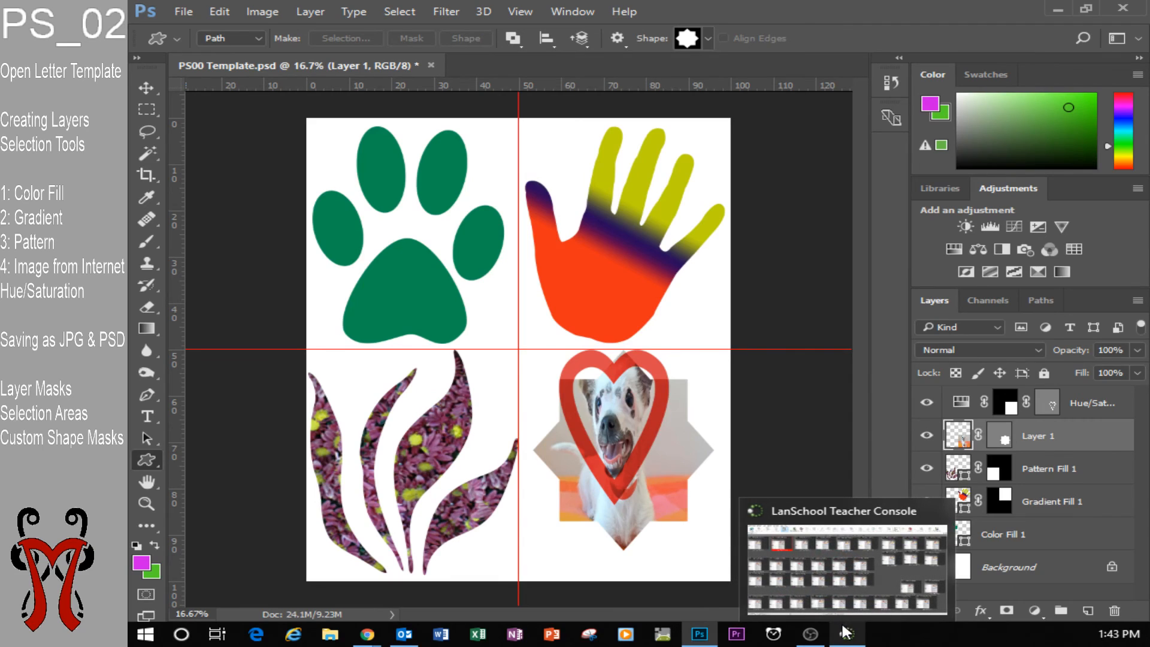
pyautogui.click(815, 638)
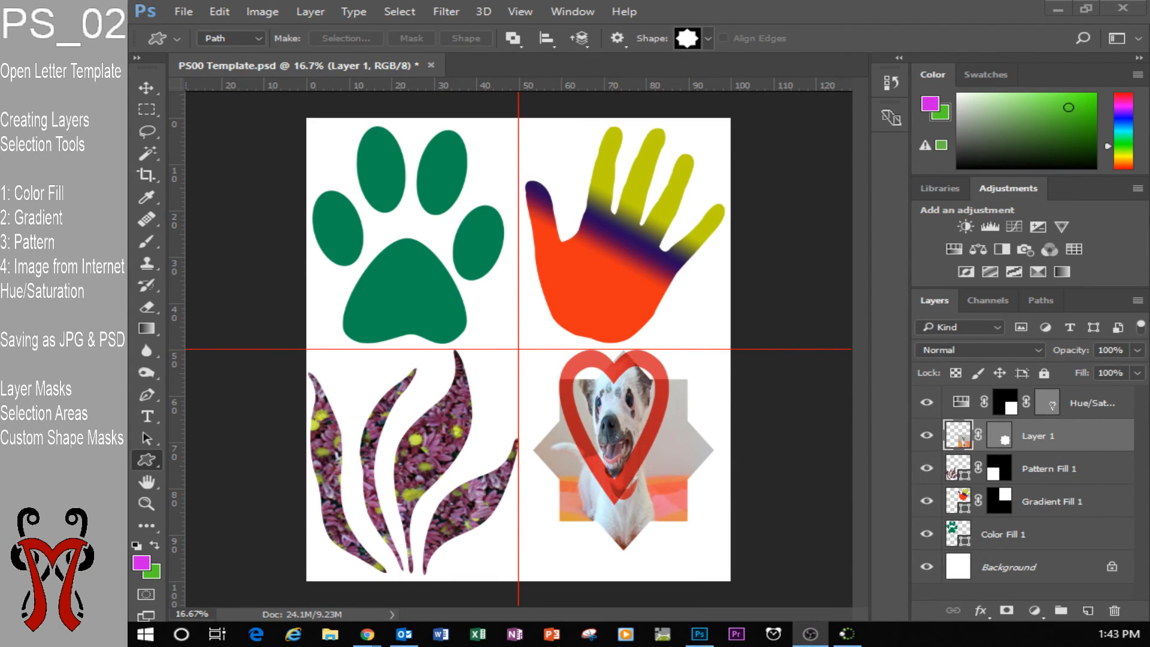